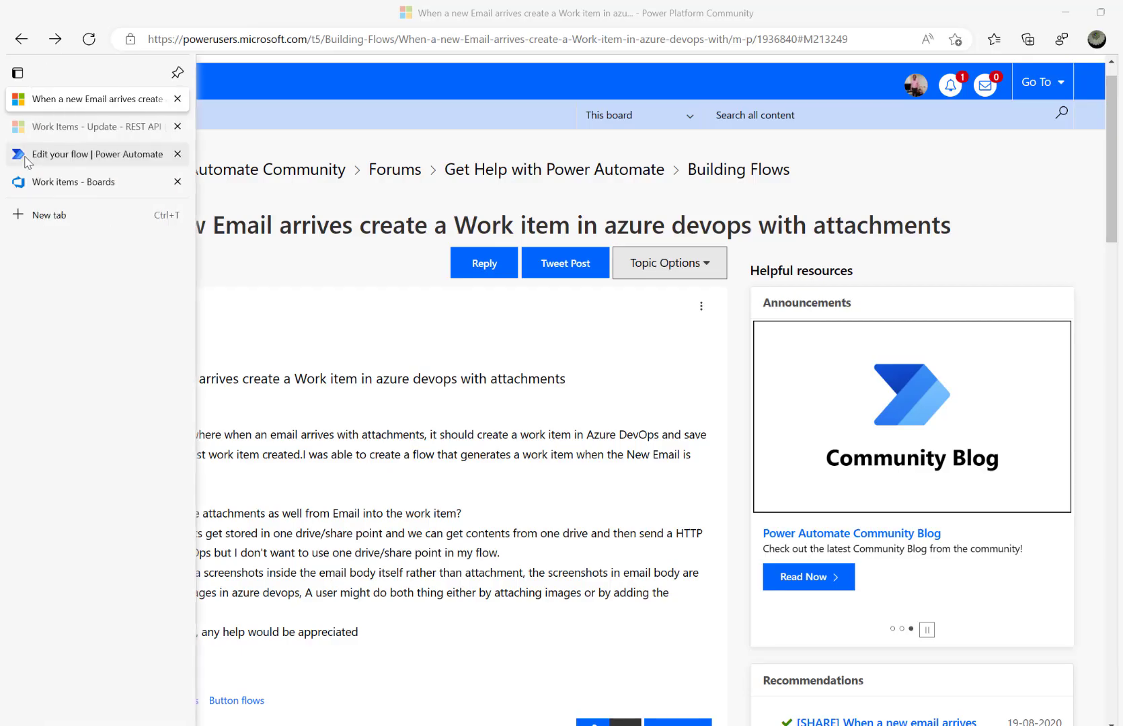
Add the Office 365 Outlook 'When a new email arrives (V3)' trigger to the flow
click(57, 156)
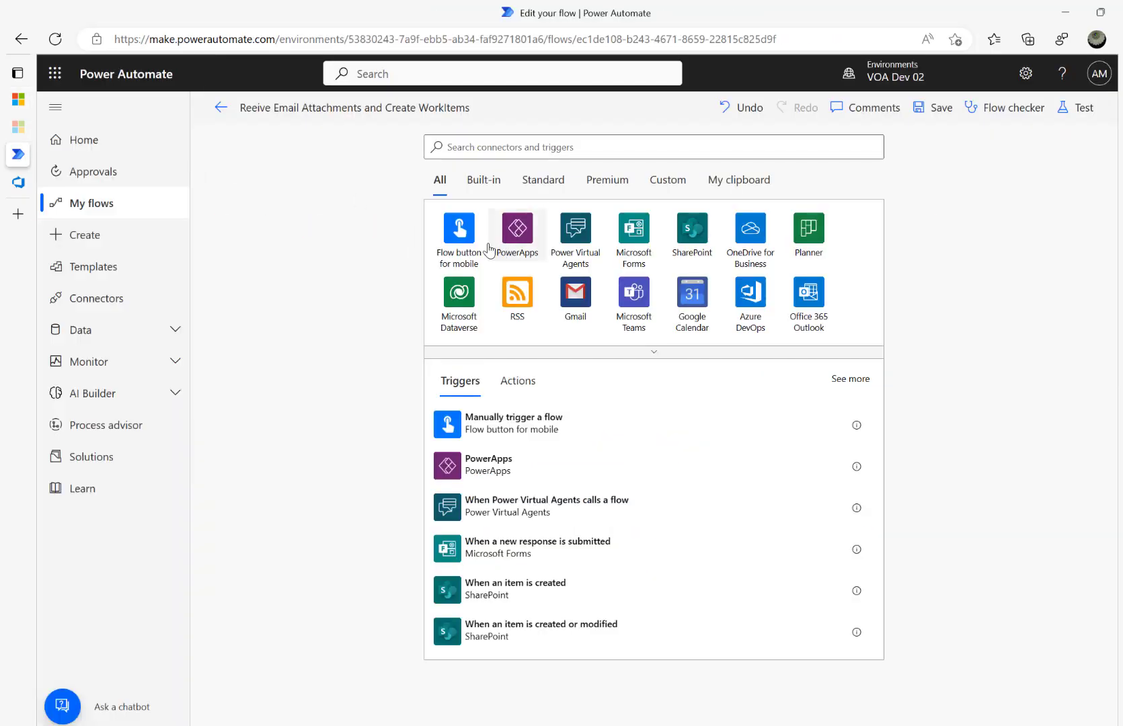
click(484, 148)
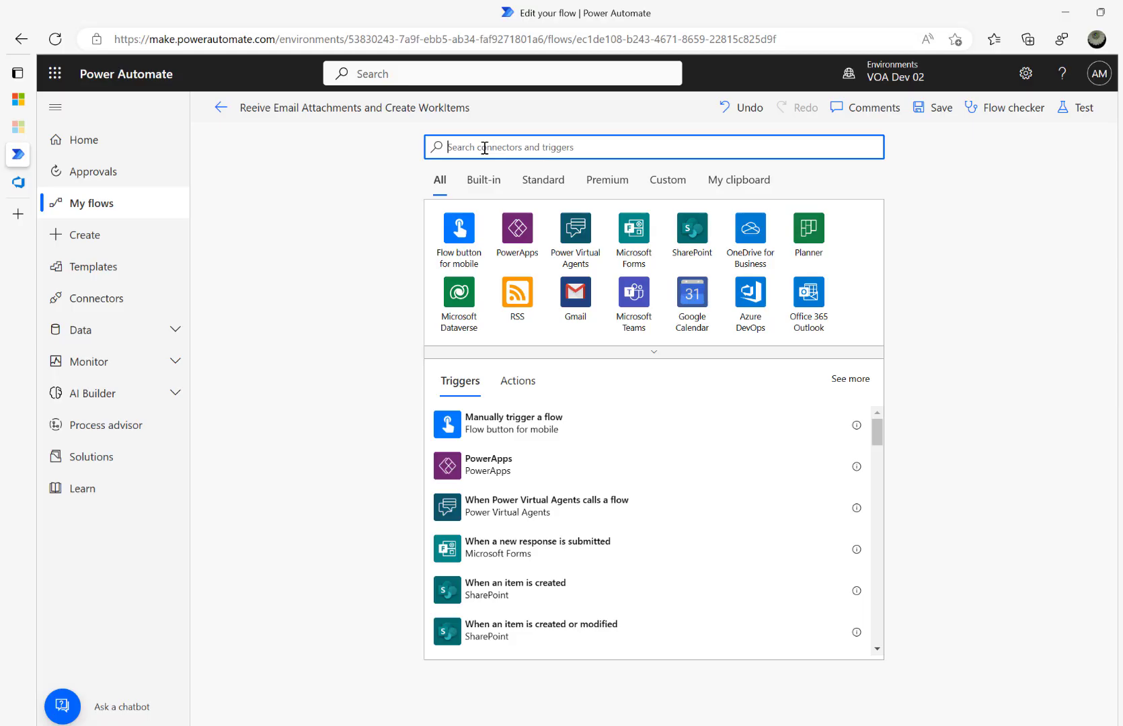
text(outlook)
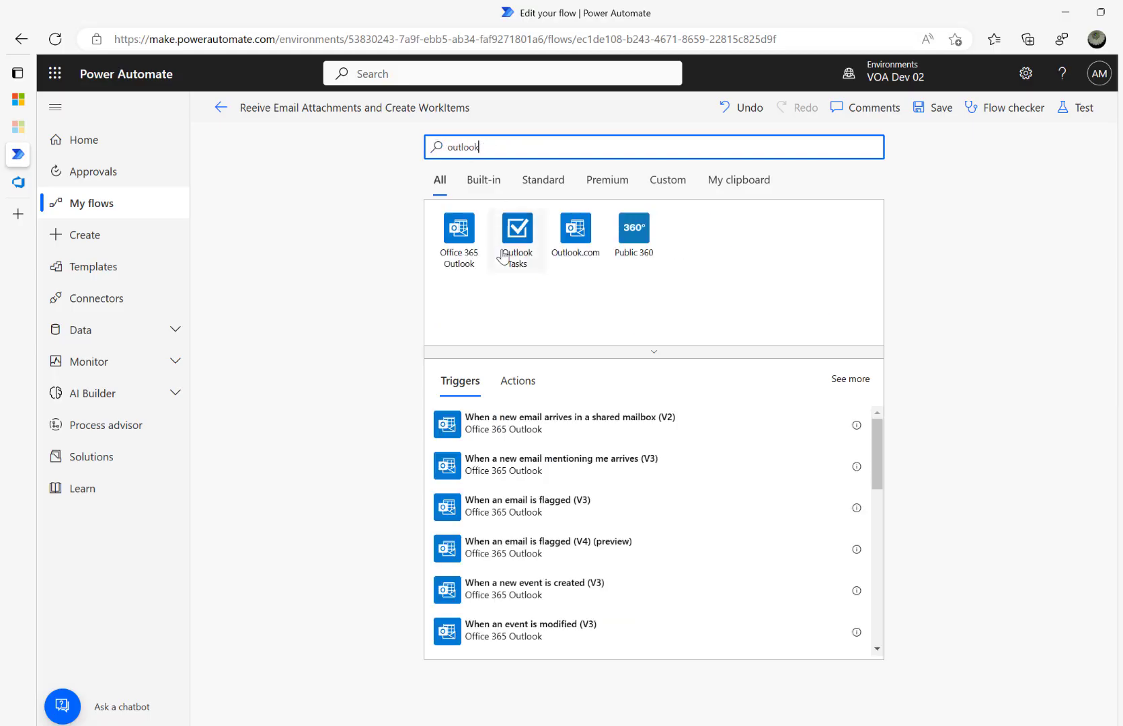
click(455, 255)
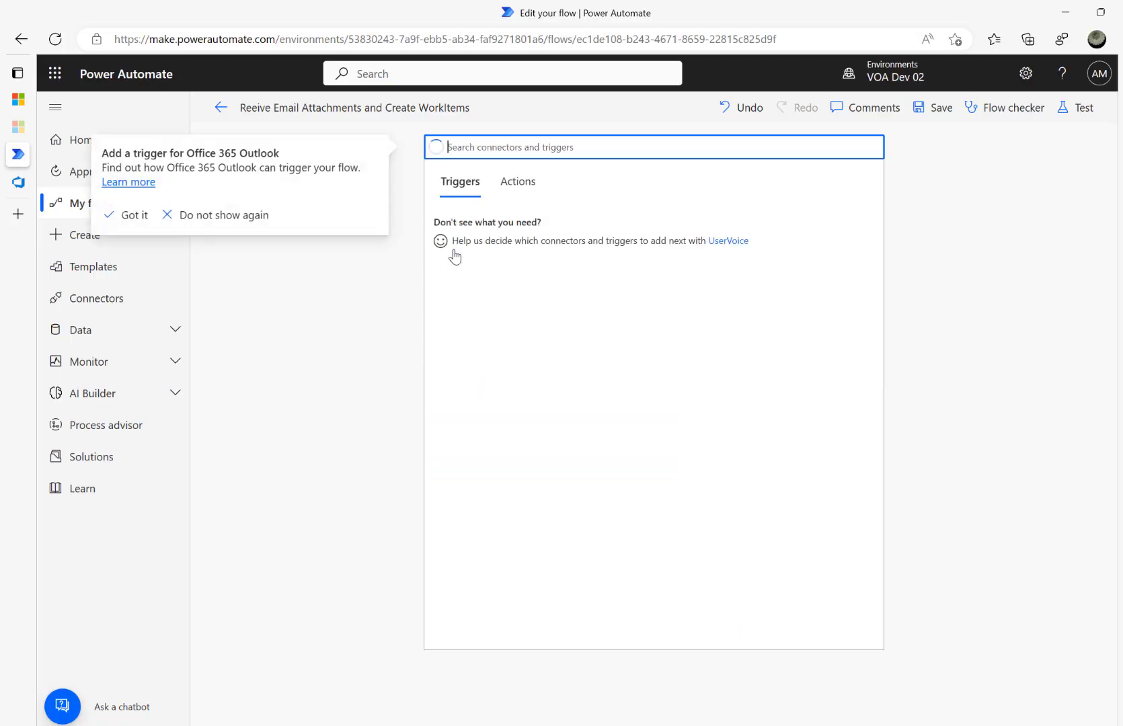
click(503, 243)
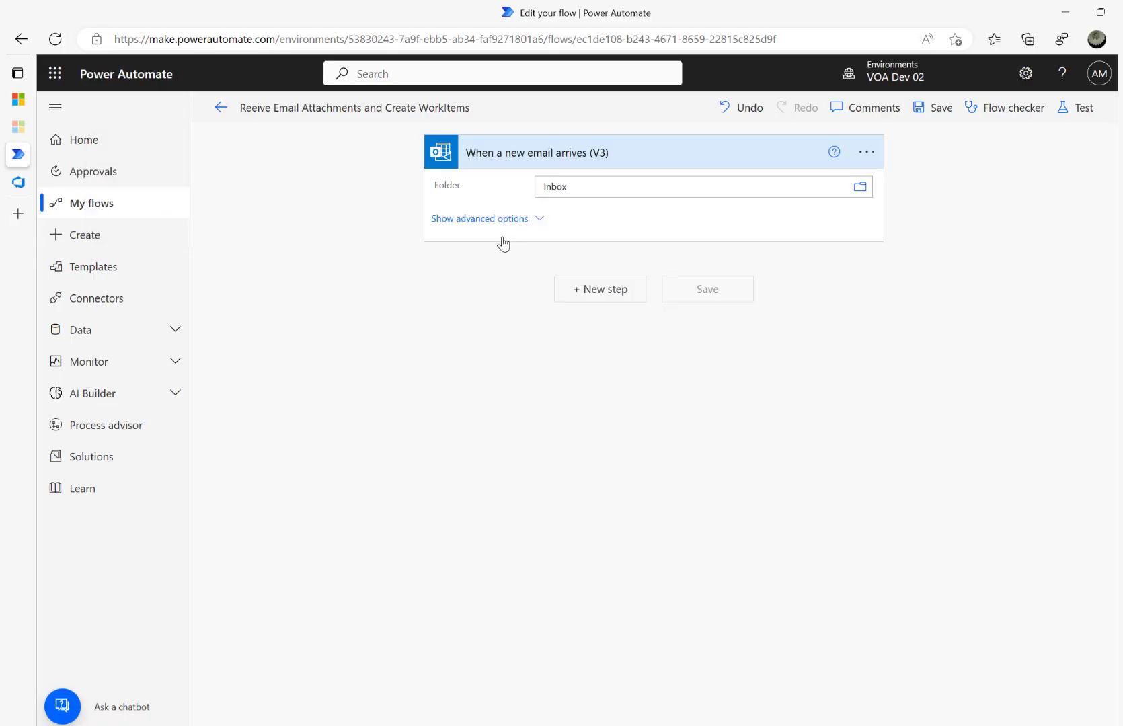
Filter the trigger on subject 'Report a bug', with Include Attachments and Only with Attachments set to Yes
click(520, 220)
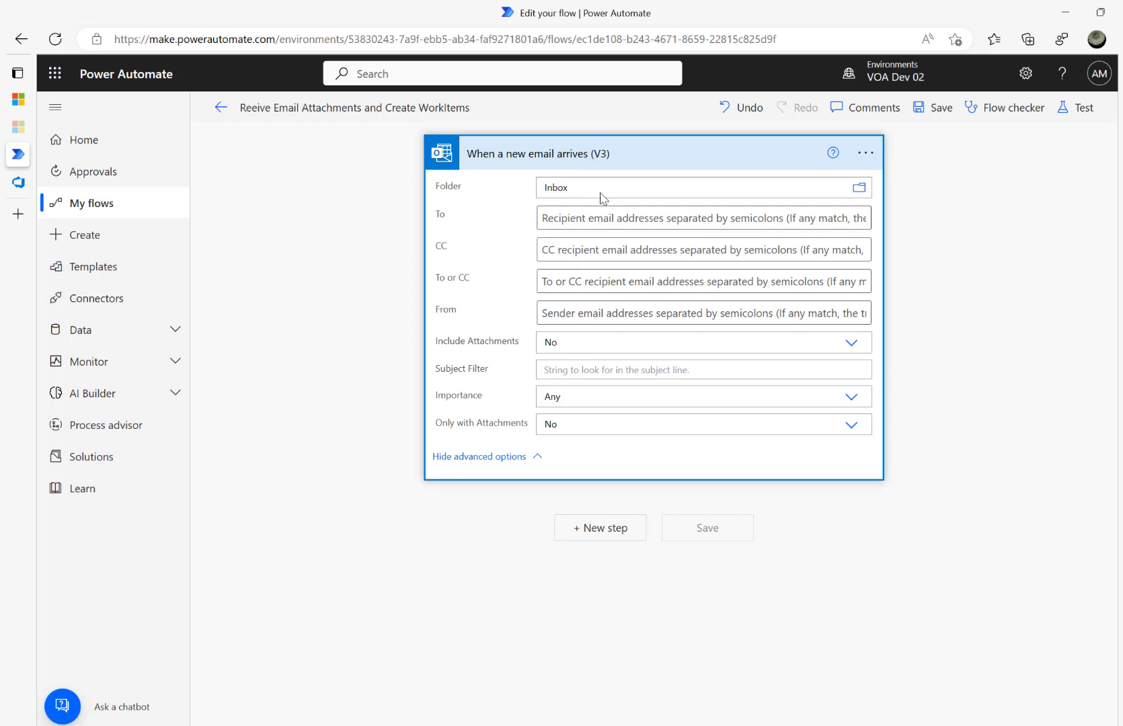
click(602, 370)
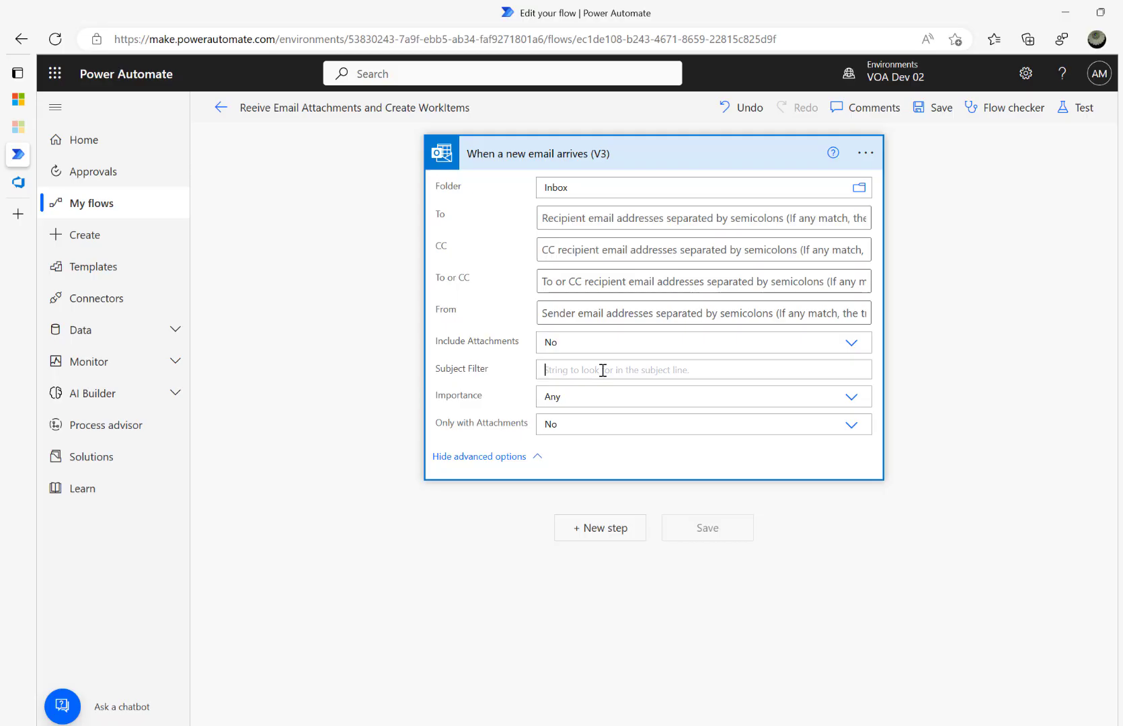
text(B)
key(BackSpace)
key(BackSpace)
text(Report a)
click(576, 459)
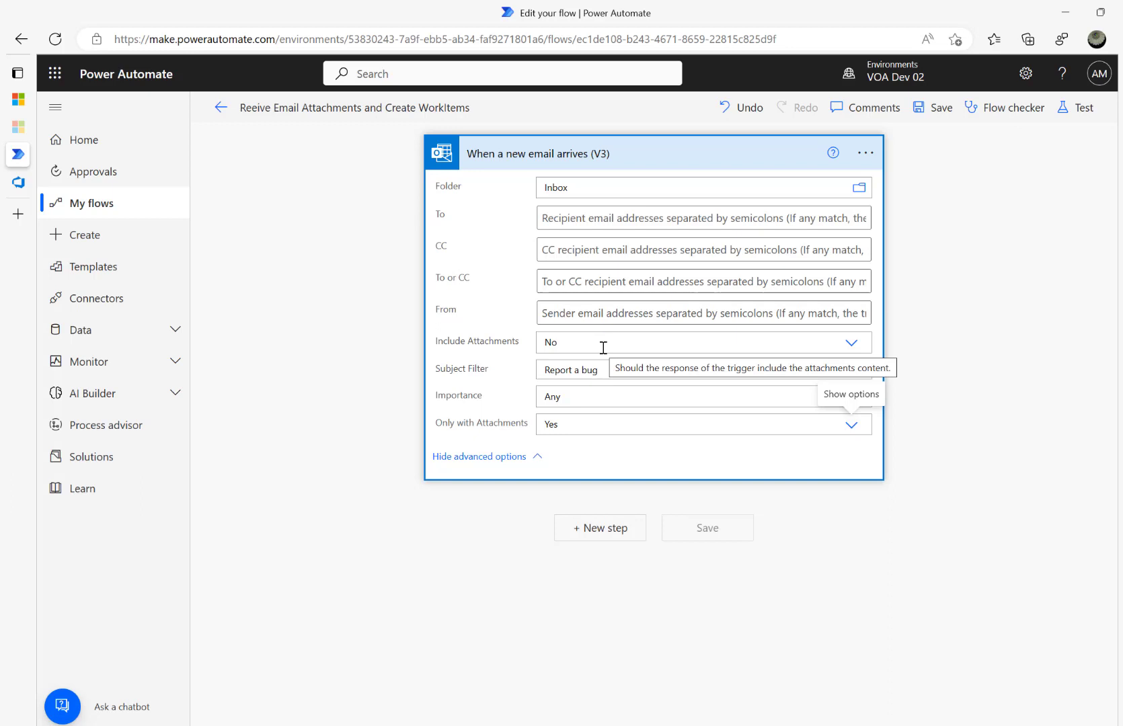
click(603, 345)
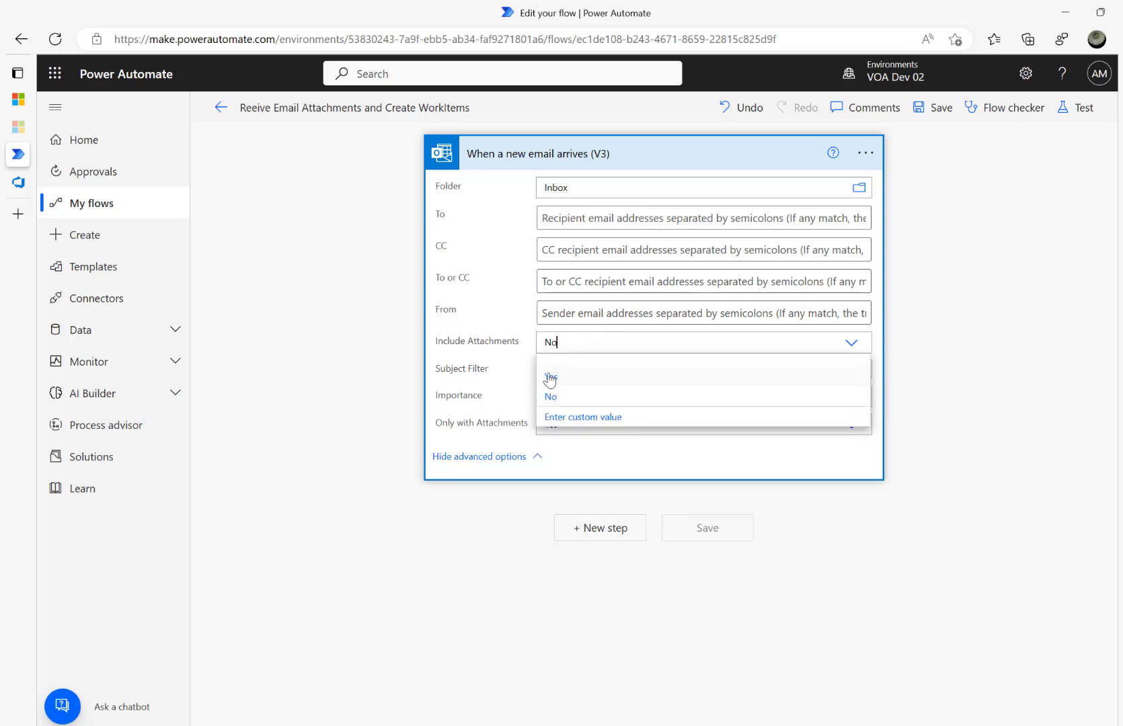
click(550, 378)
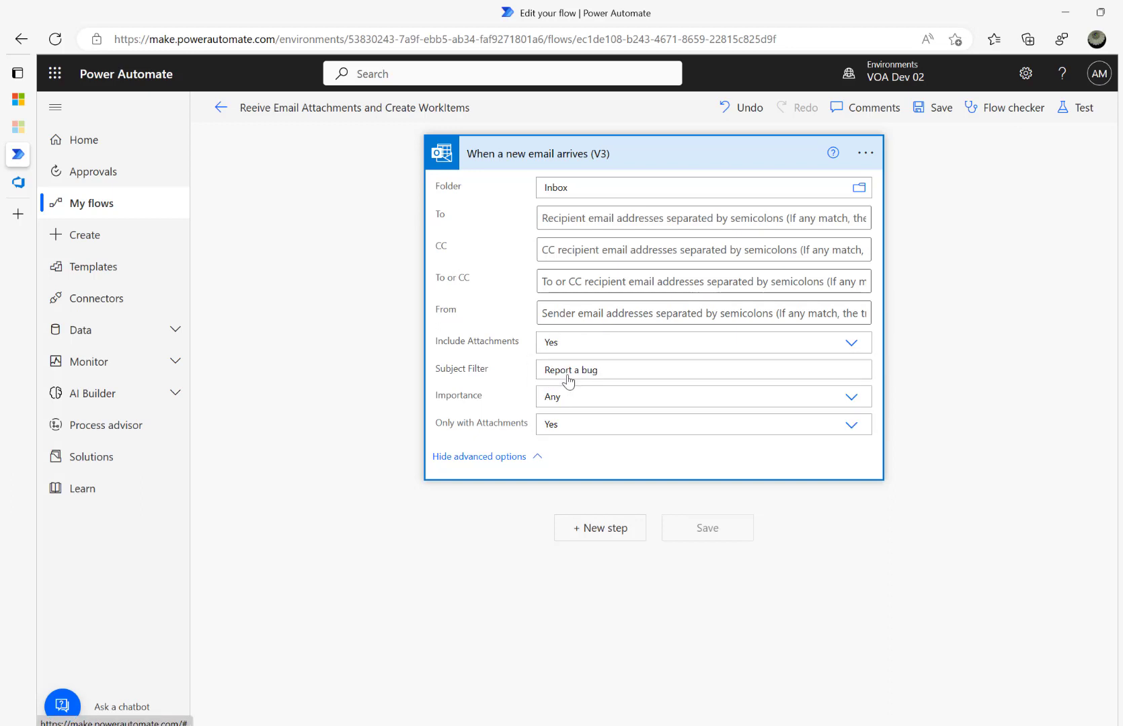
Collapse the email trigger and add an Azure DevOps 'Create a work item' action after it
click(562, 157)
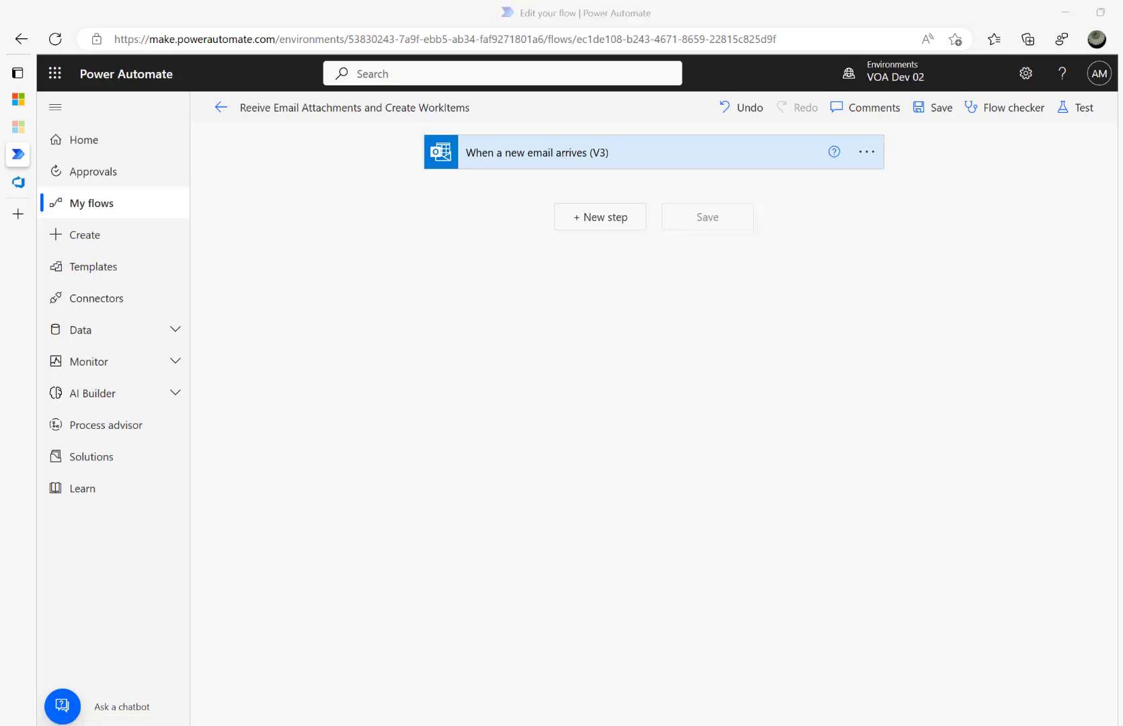
click(616, 219)
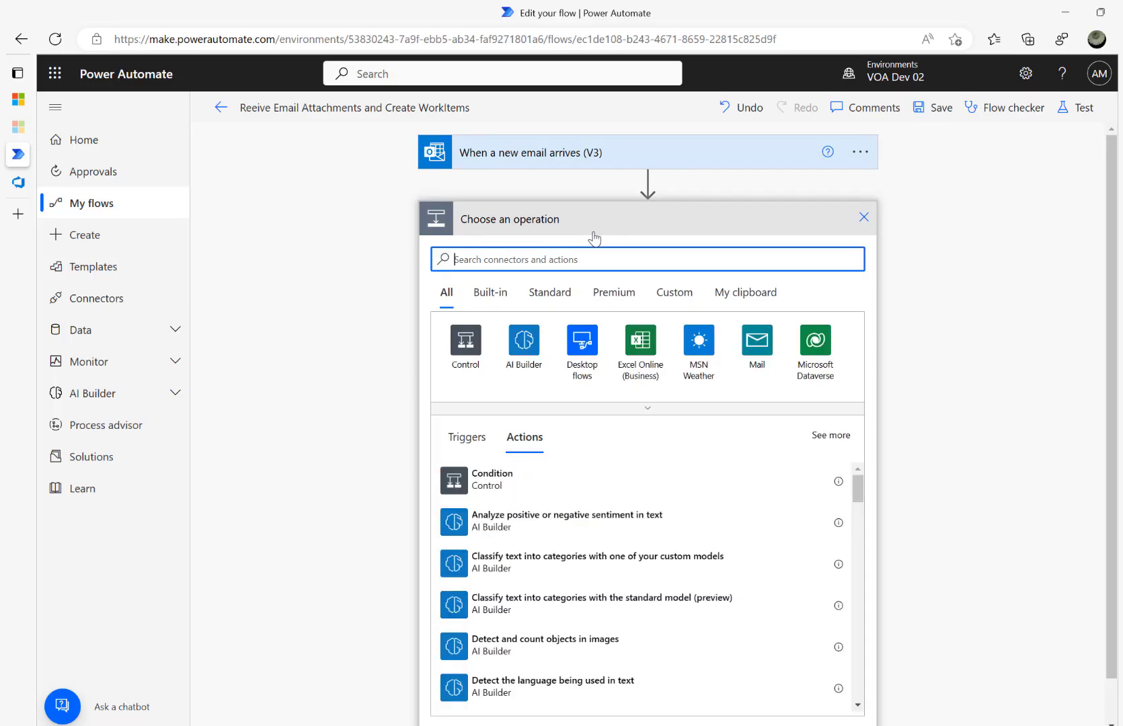
text(azure)
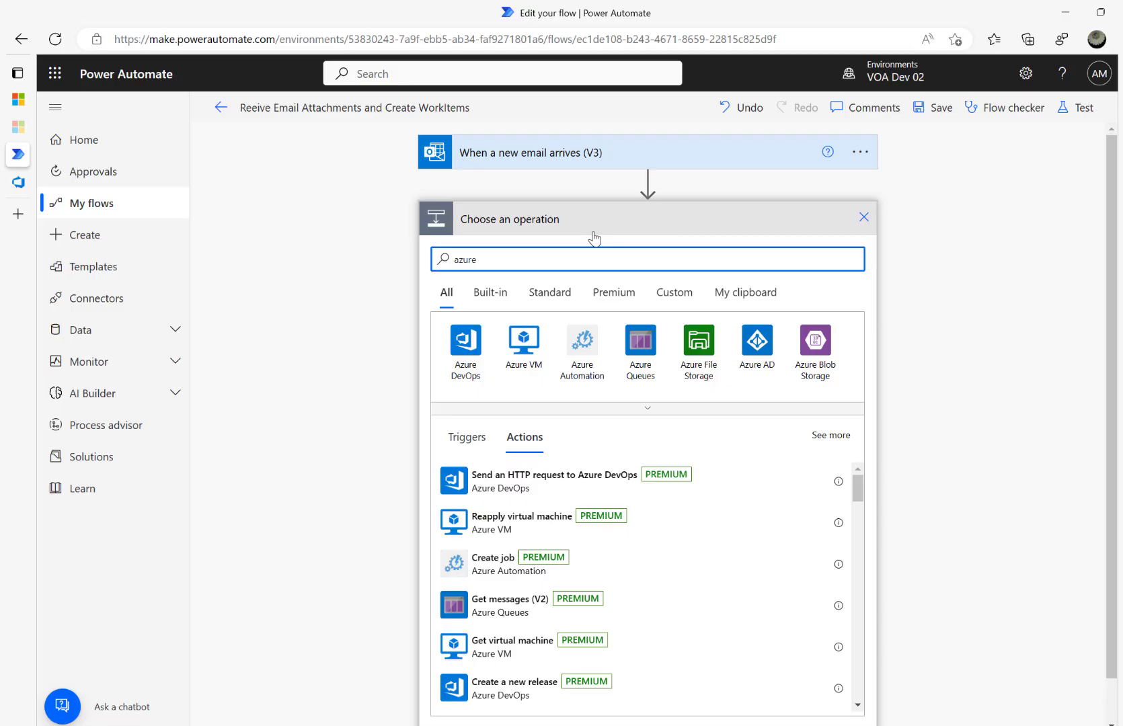
click(456, 363)
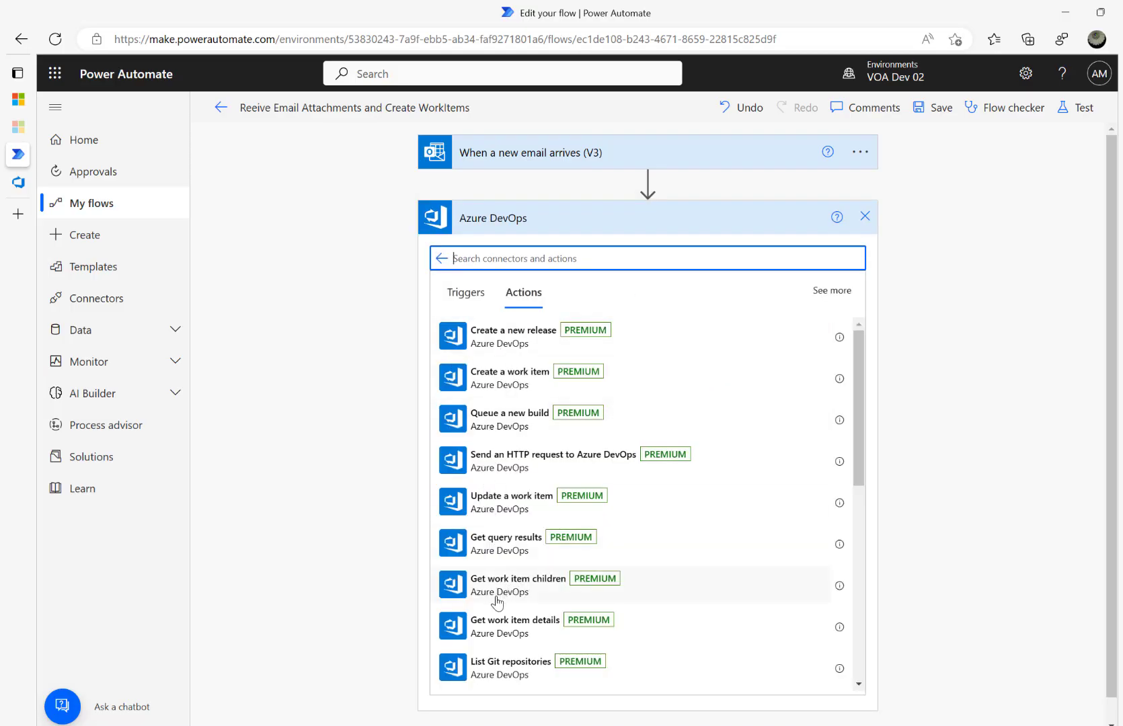
click(511, 389)
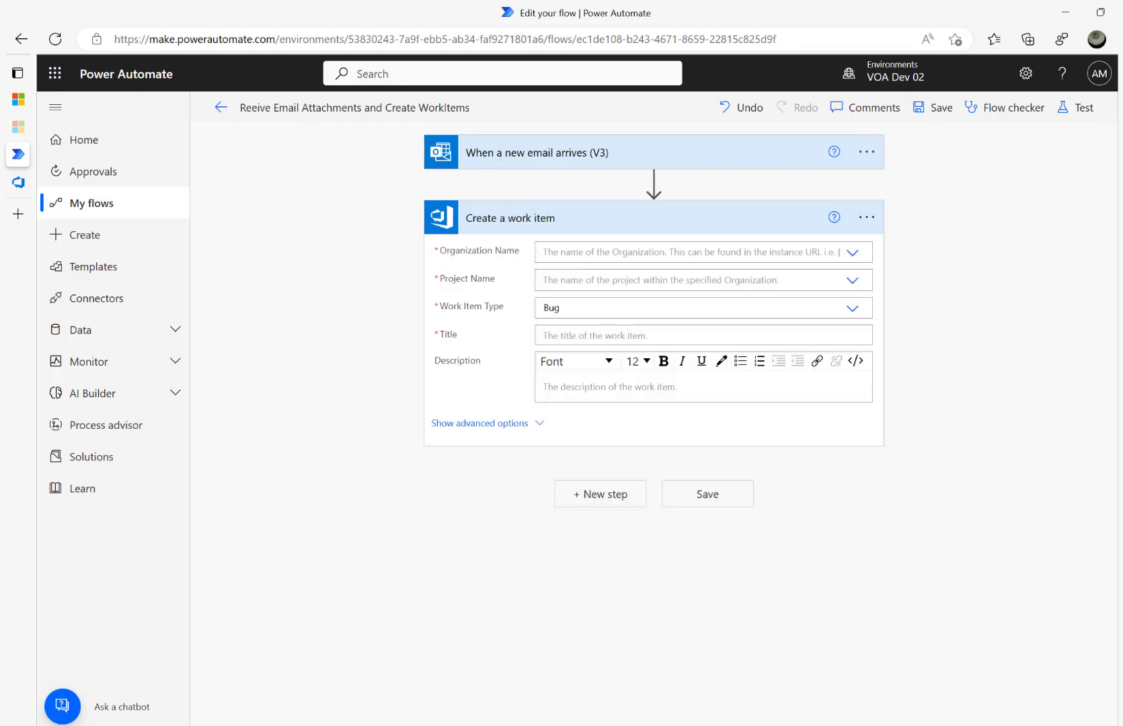
Choose the DevOps organization and the AJ ALM Setup project, and change the work item type from Bug to Issue
click(851, 254)
click(582, 276)
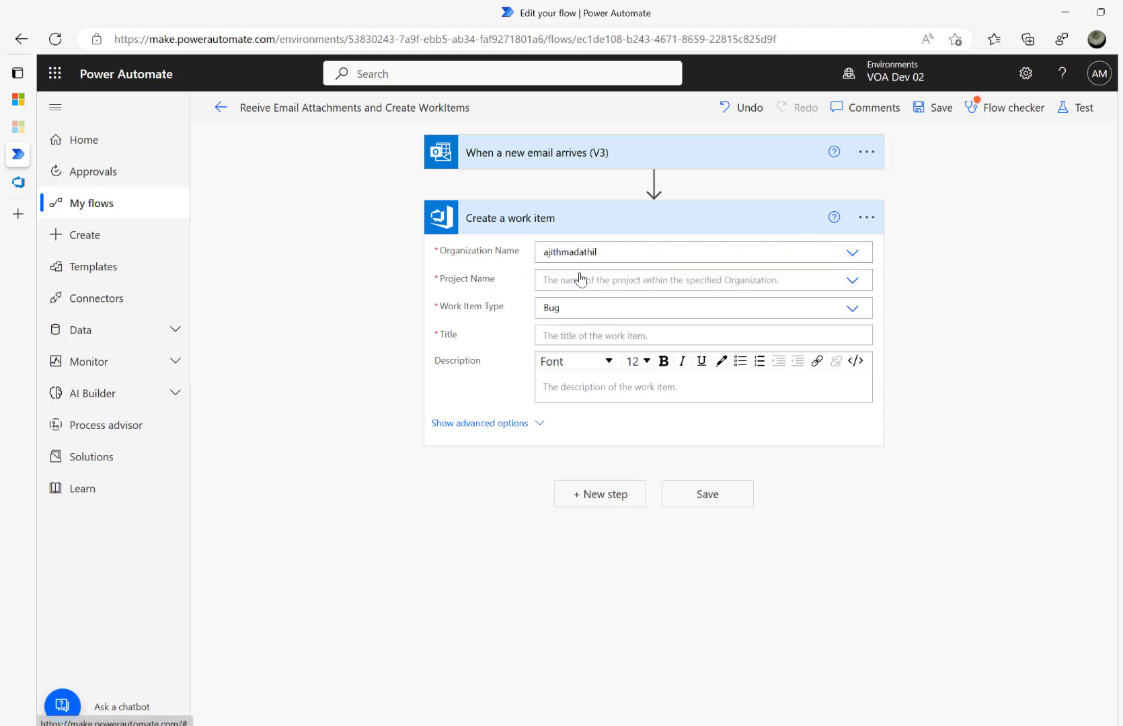
click(849, 281)
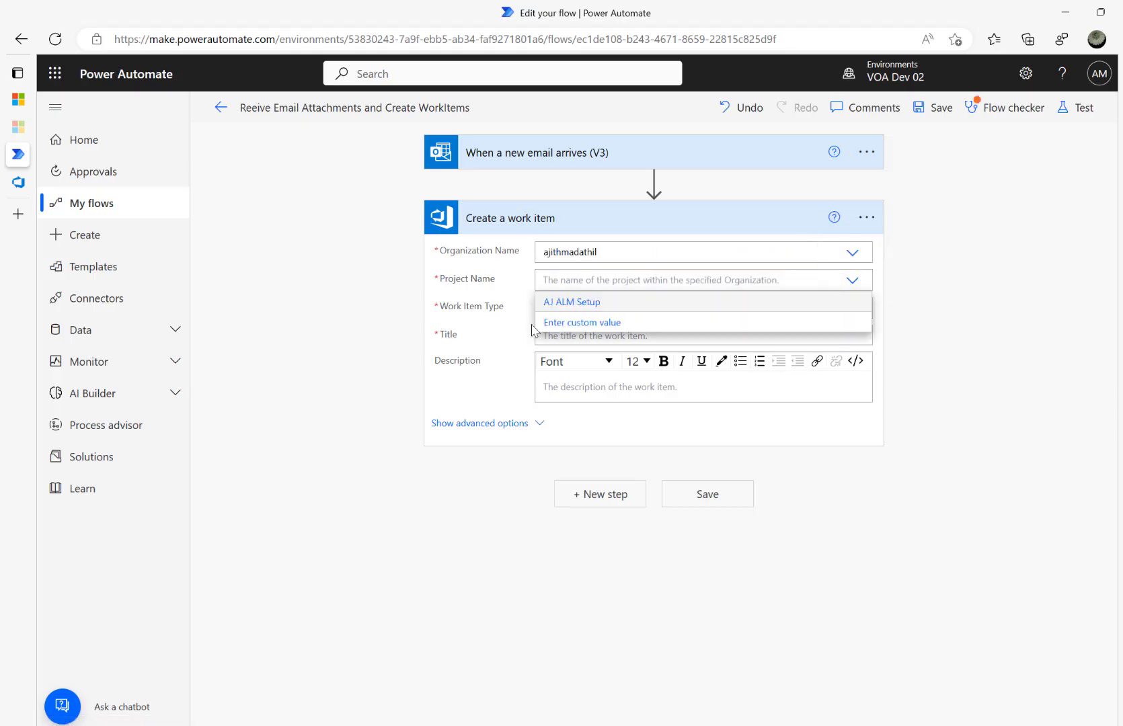
click(546, 303)
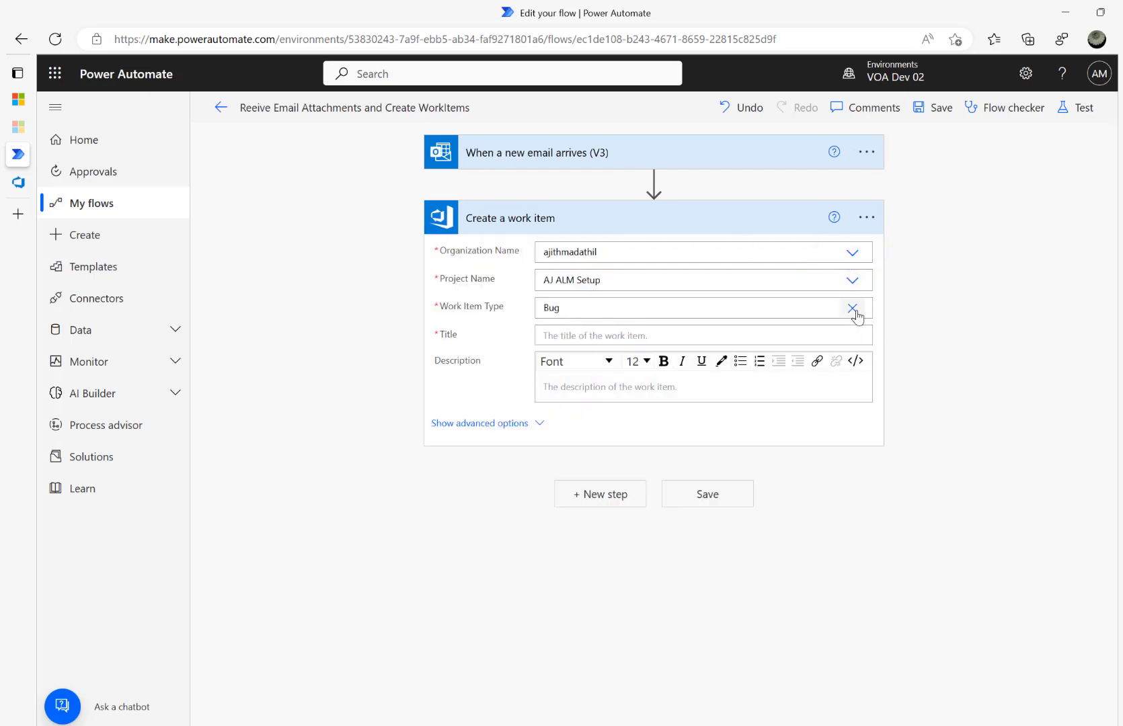
click(853, 309)
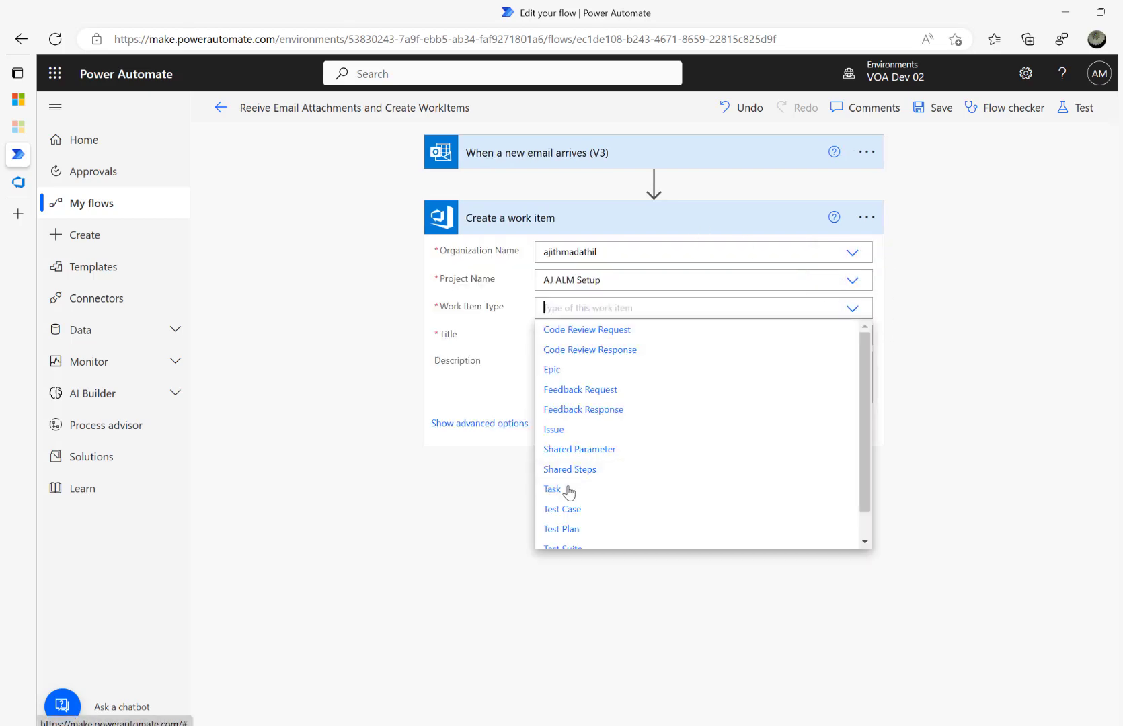
scroll(602, 492, down, 1)
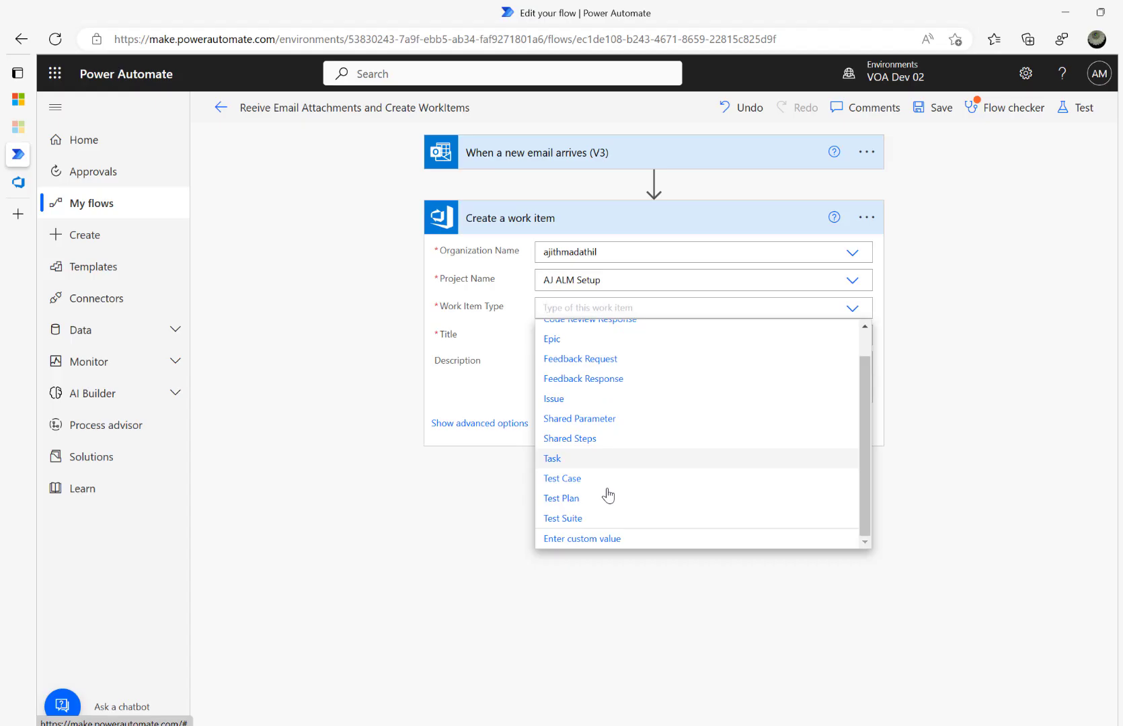
click(572, 461)
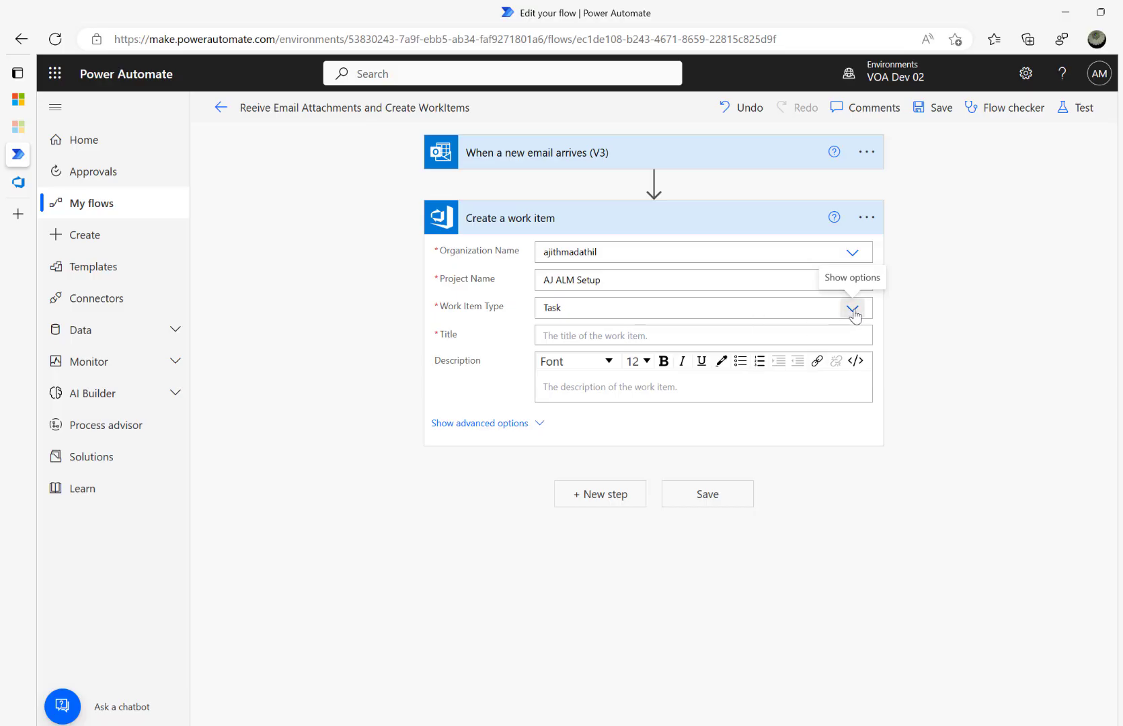
click(853, 311)
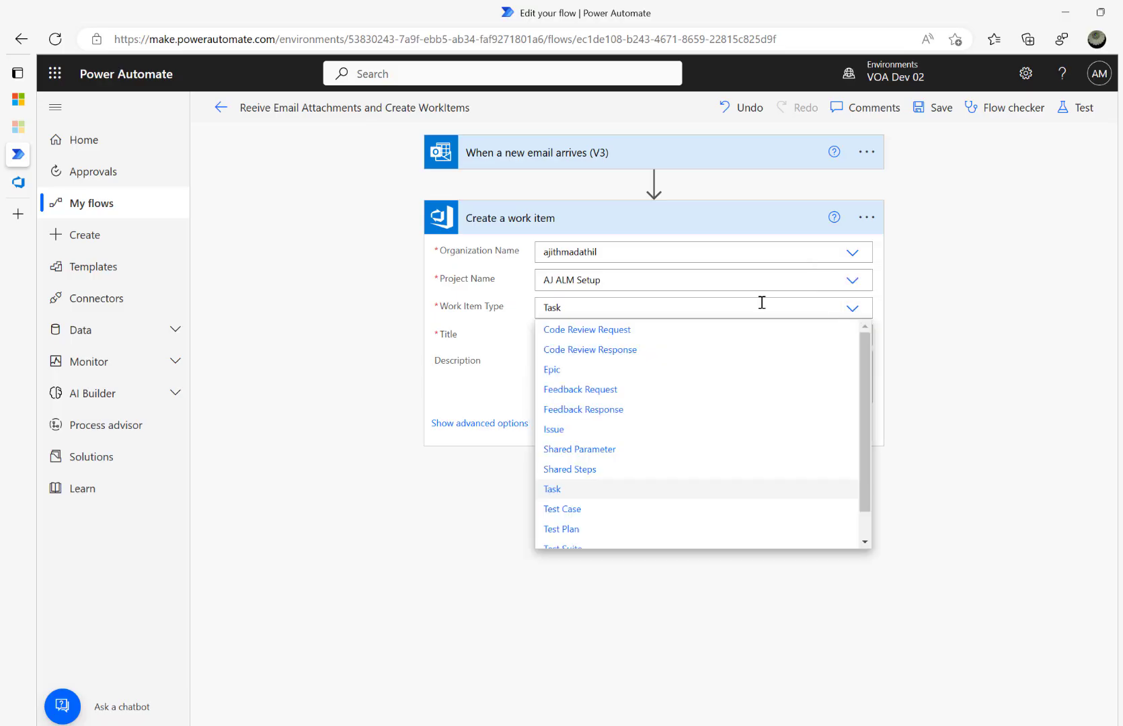
click(564, 431)
Set the work item Title to the email's Subject dynamic content
click(593, 334)
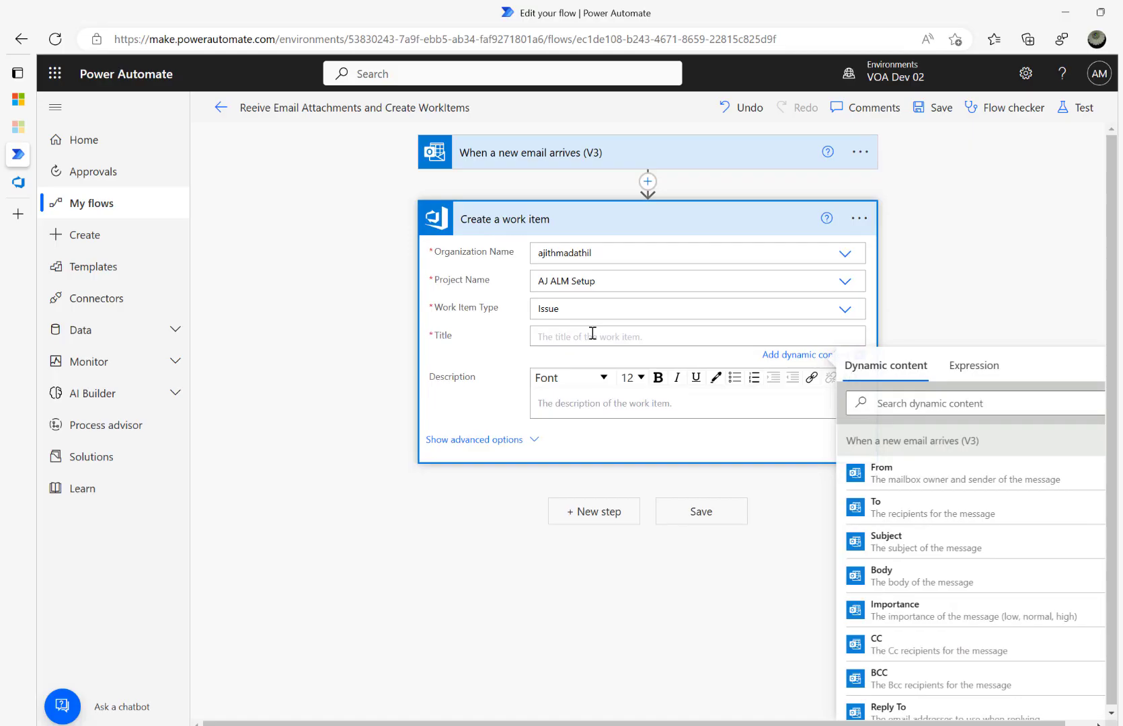
click(902, 404)
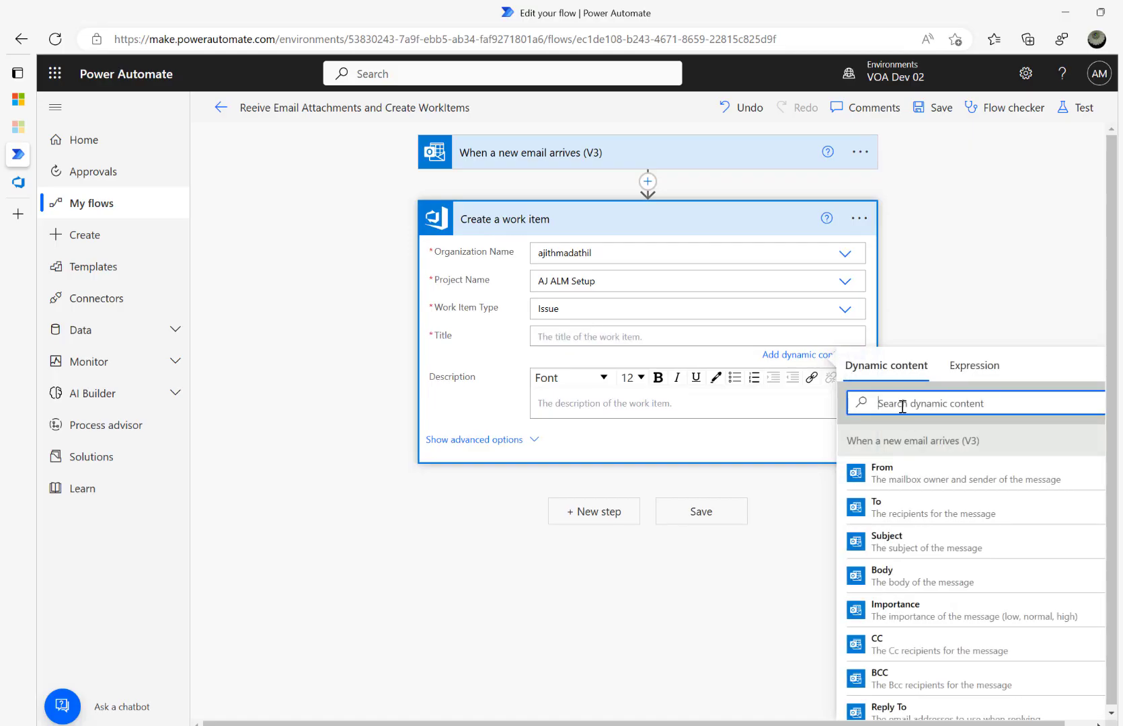
text(subj)
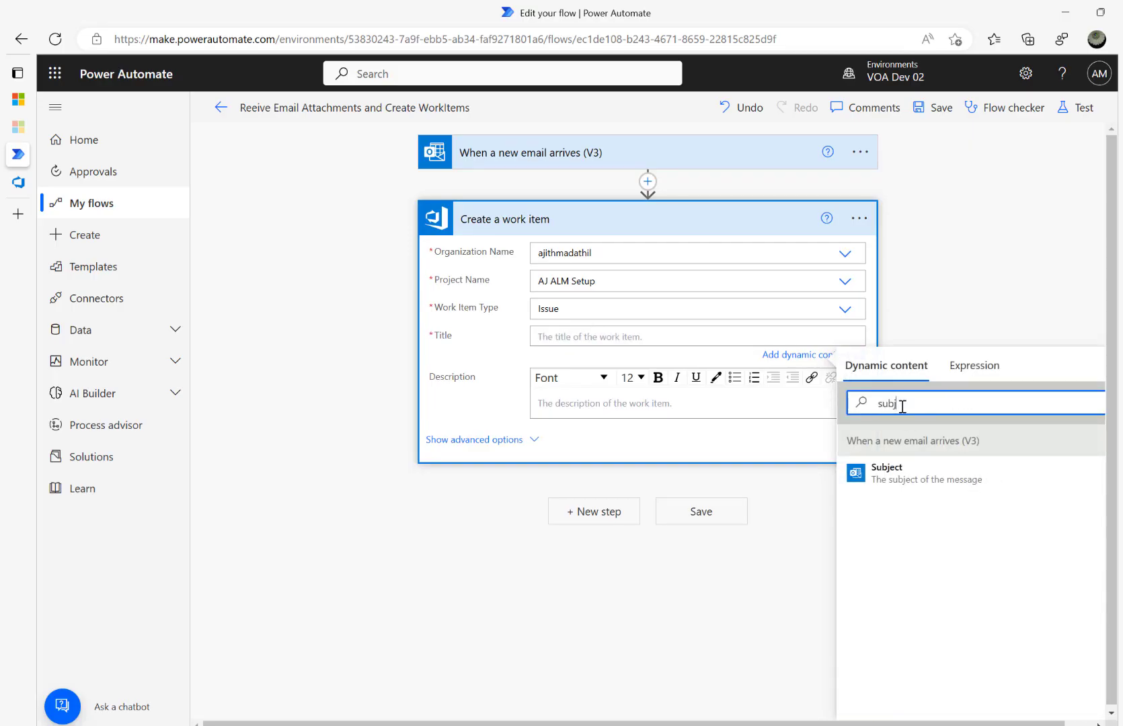
click(934, 465)
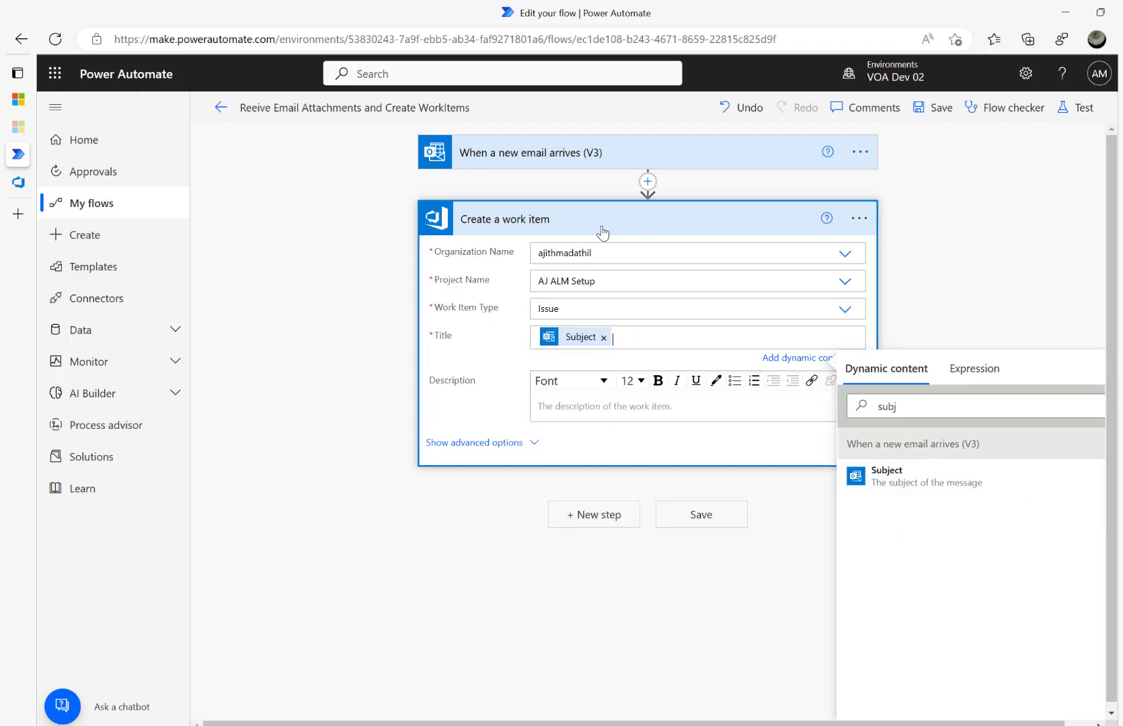
Check the 'Report a bug' subject filter, collapse the trigger, and fill Description with the email Body
click(562, 160)
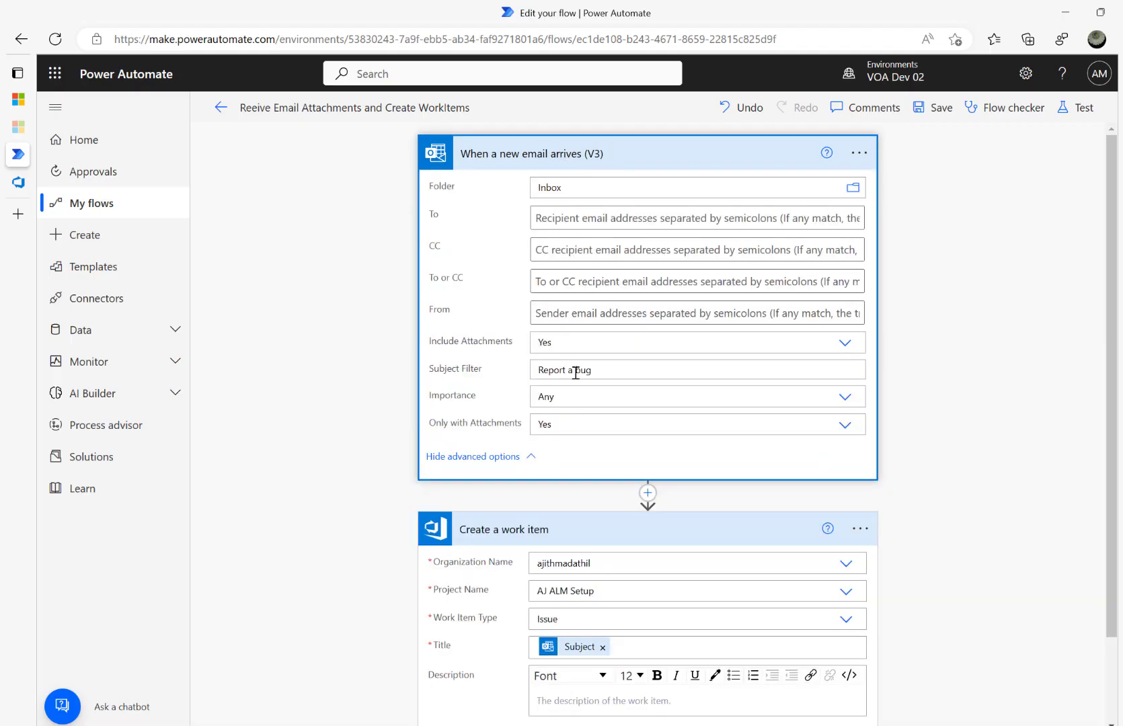
click(606, 372)
drag(606, 372, 404, 384)
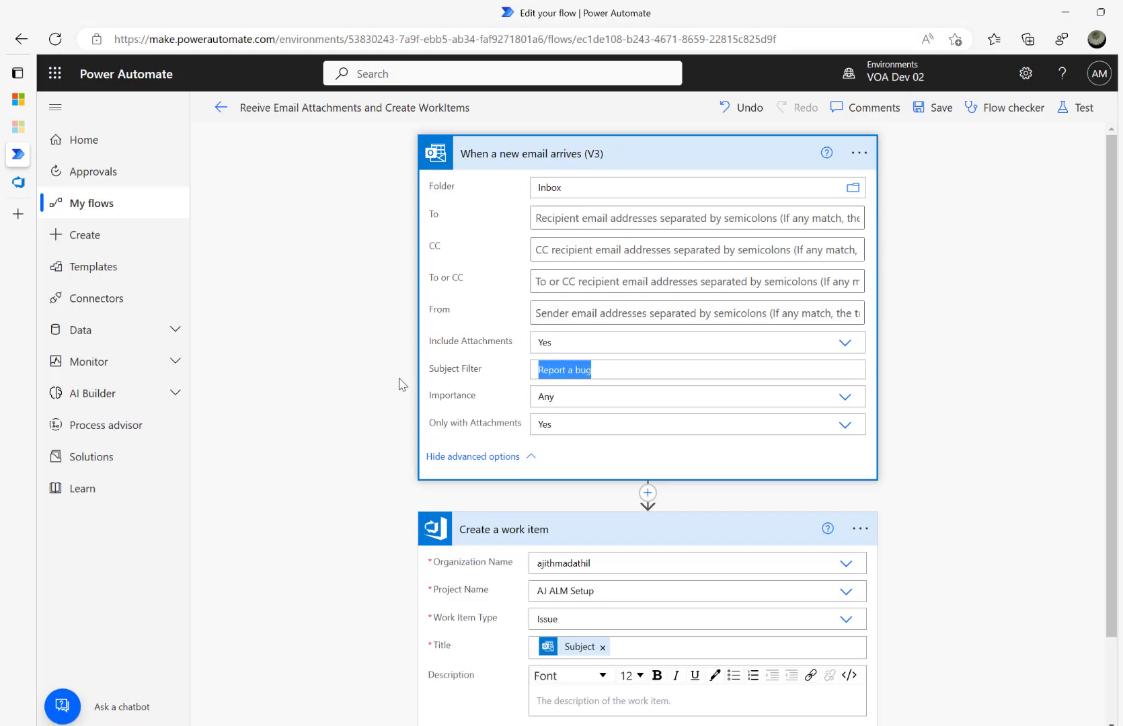
click(526, 154)
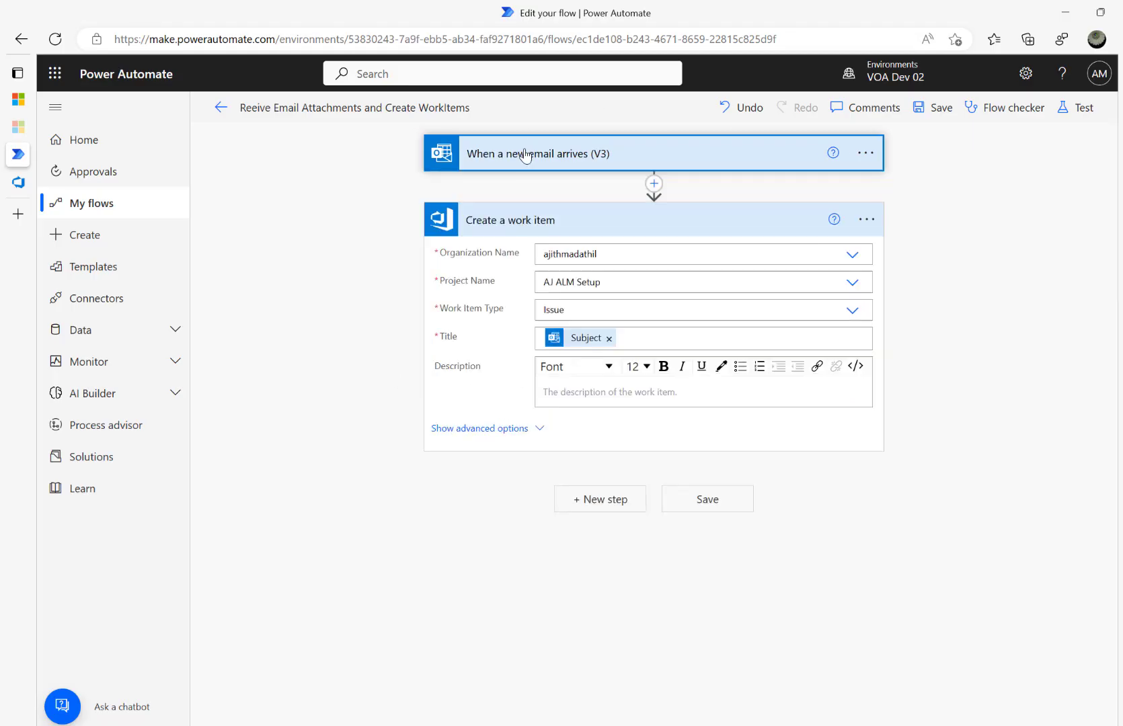
click(608, 388)
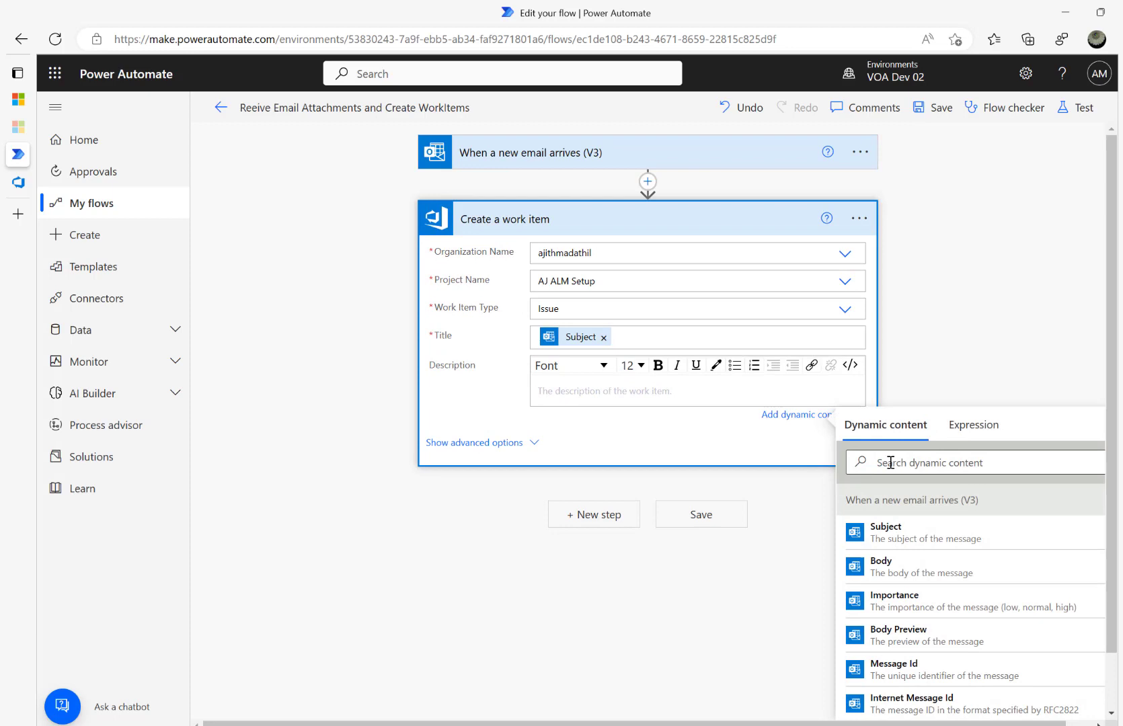
click(890, 463)
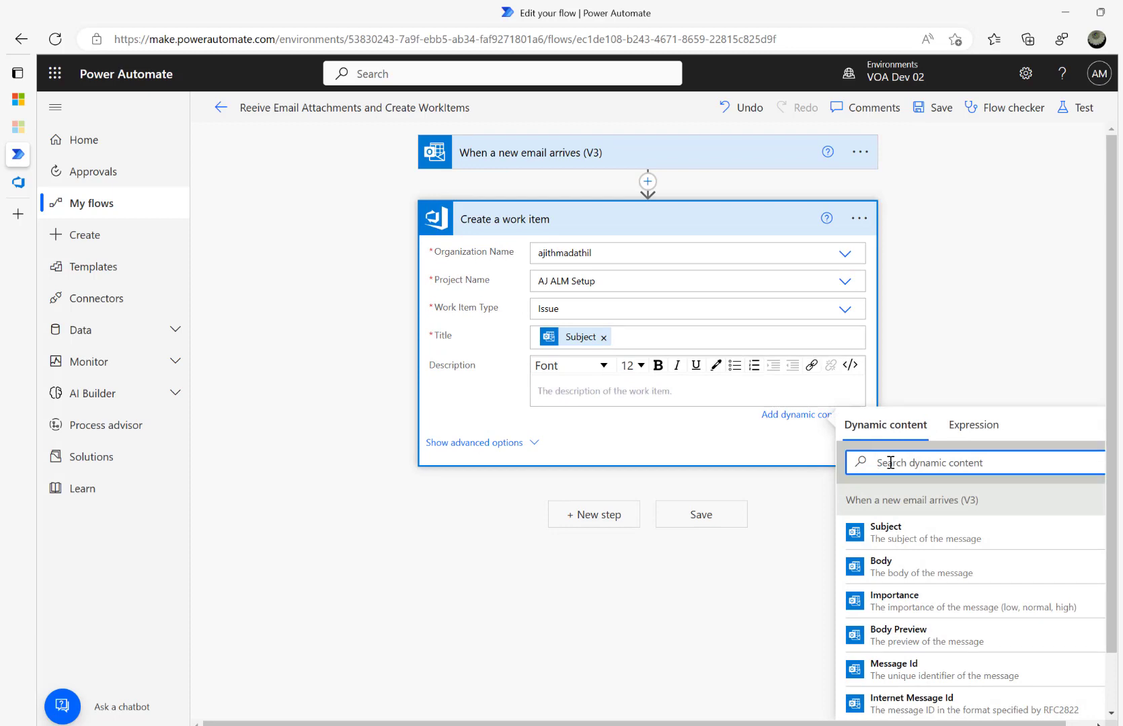
text(body)
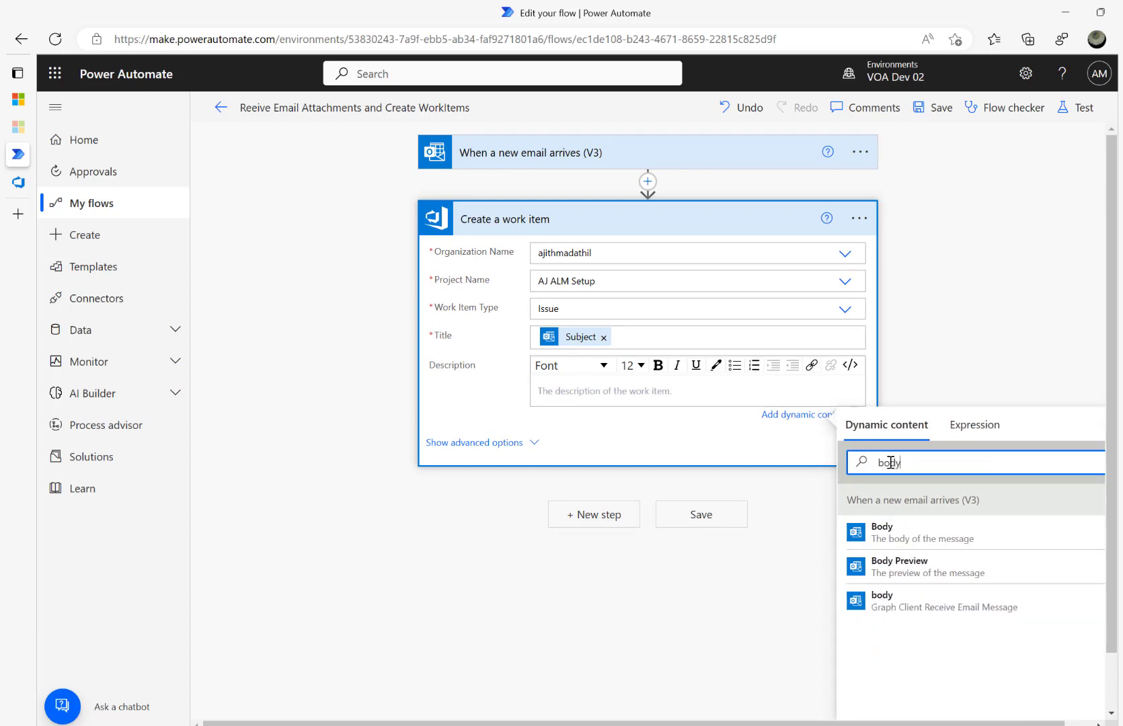
click(917, 536)
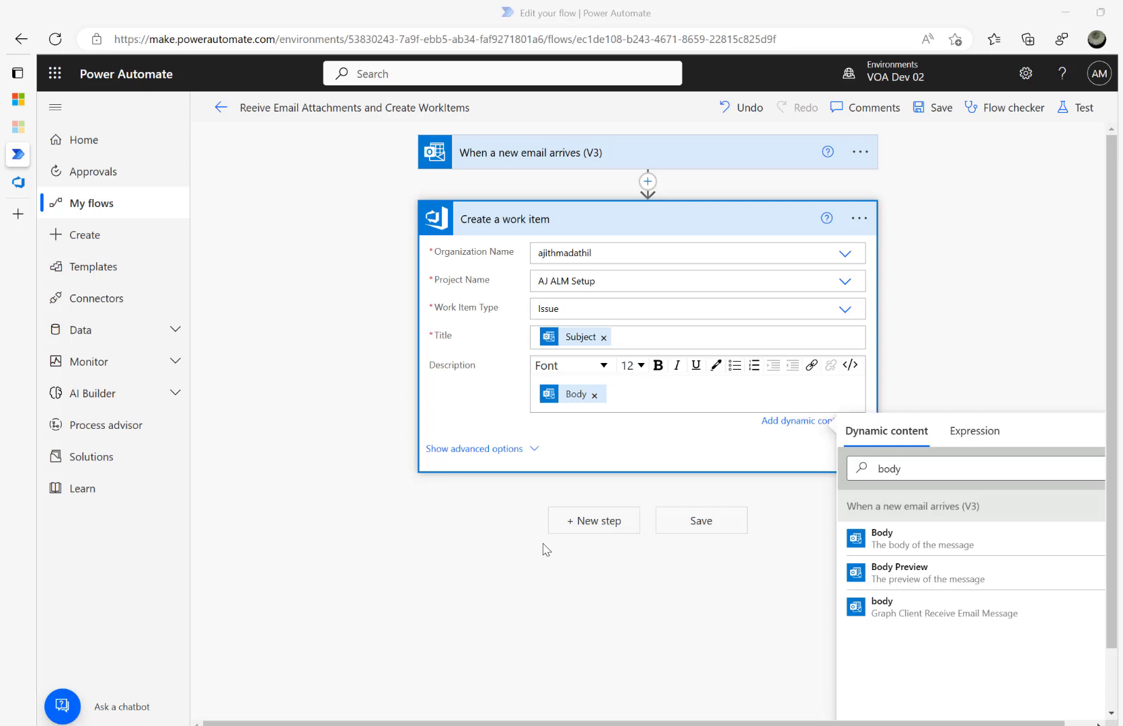
Add a Compose step using Attachments Name, which wraps it in an Apply to each loop
click(583, 519)
text(c)
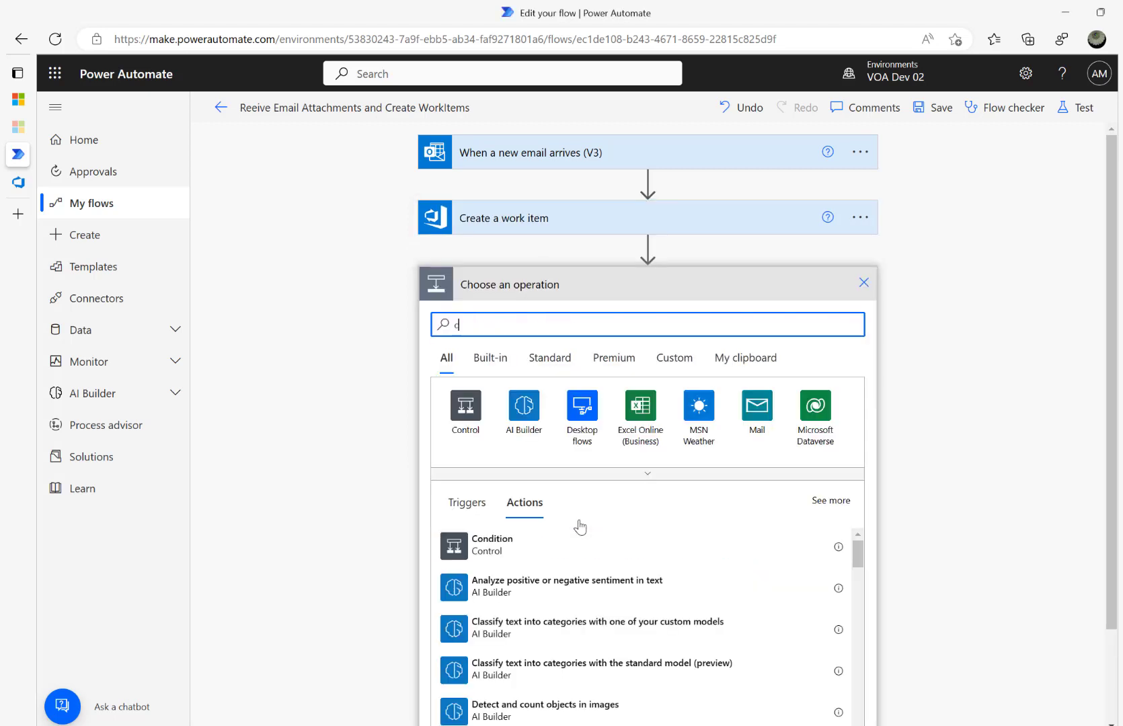
text(ompose)
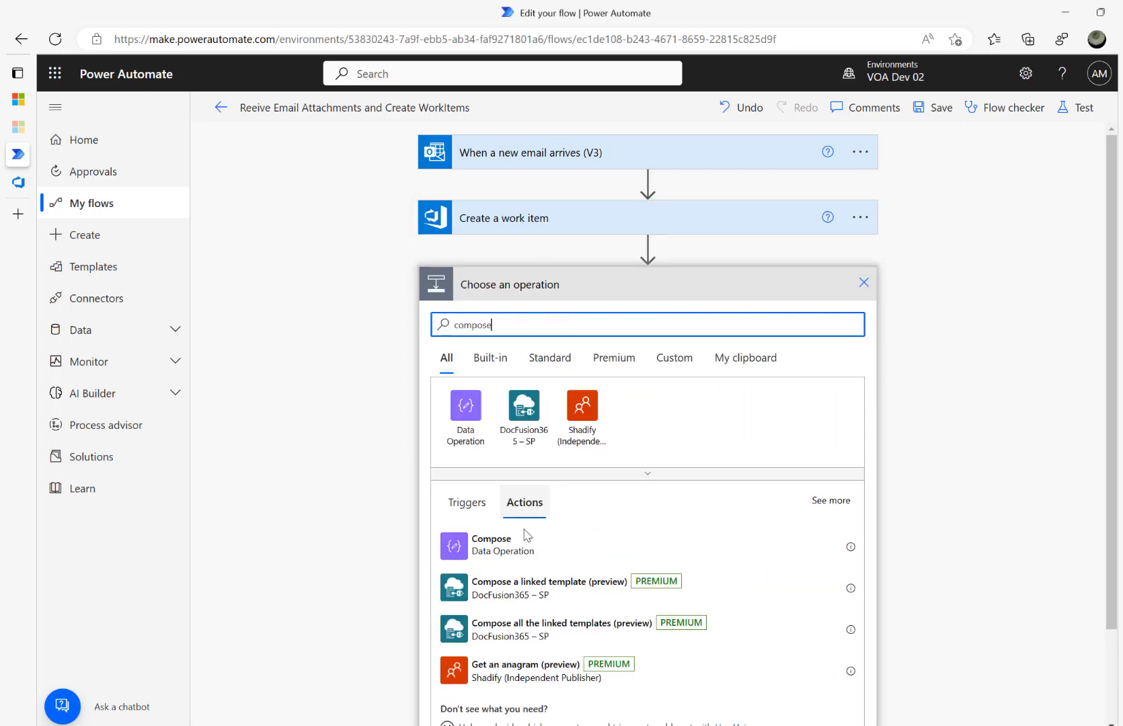
click(493, 546)
click(595, 318)
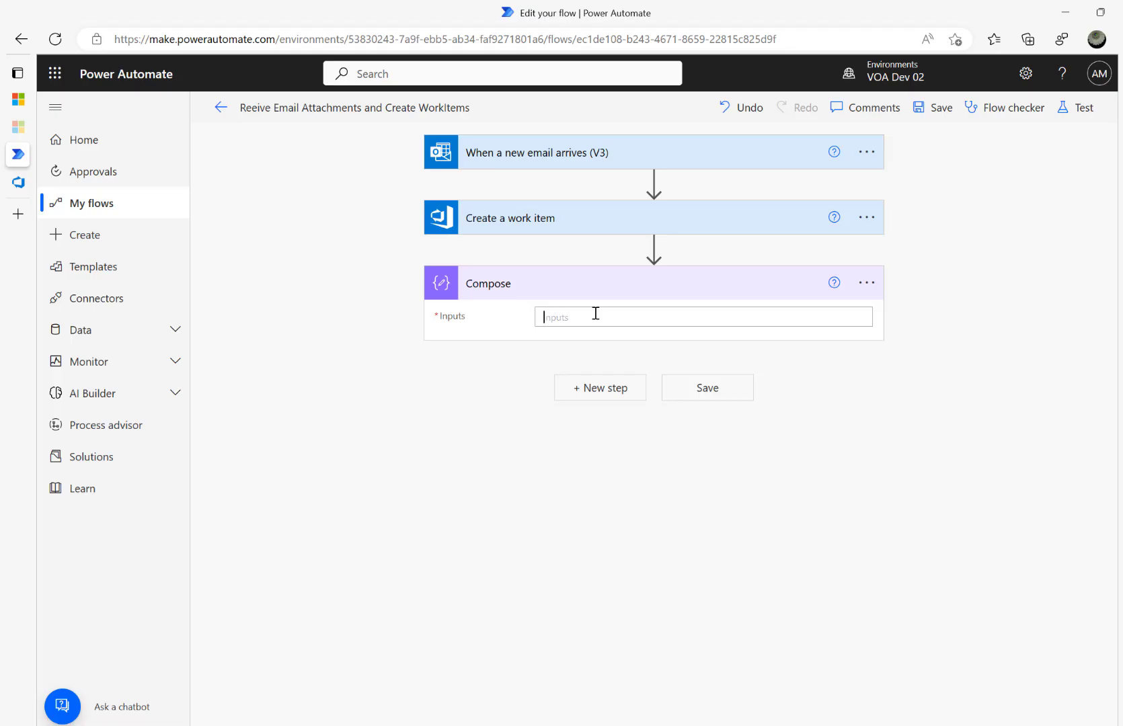
click(915, 386)
text(at)
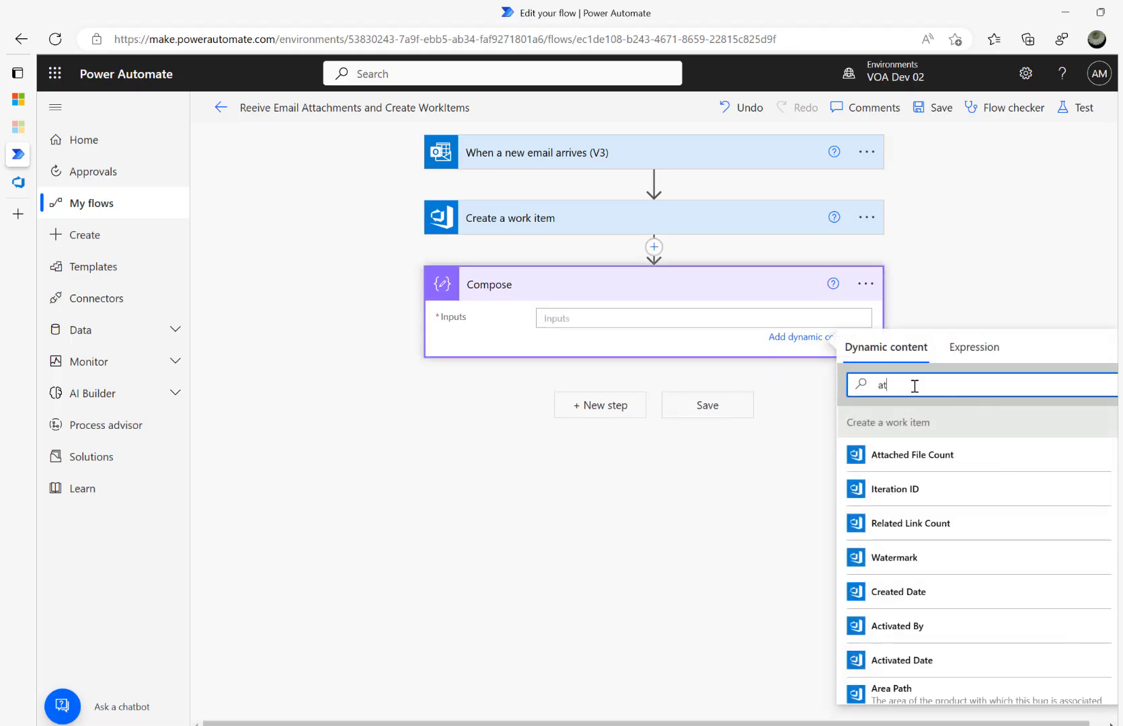
text(tac)
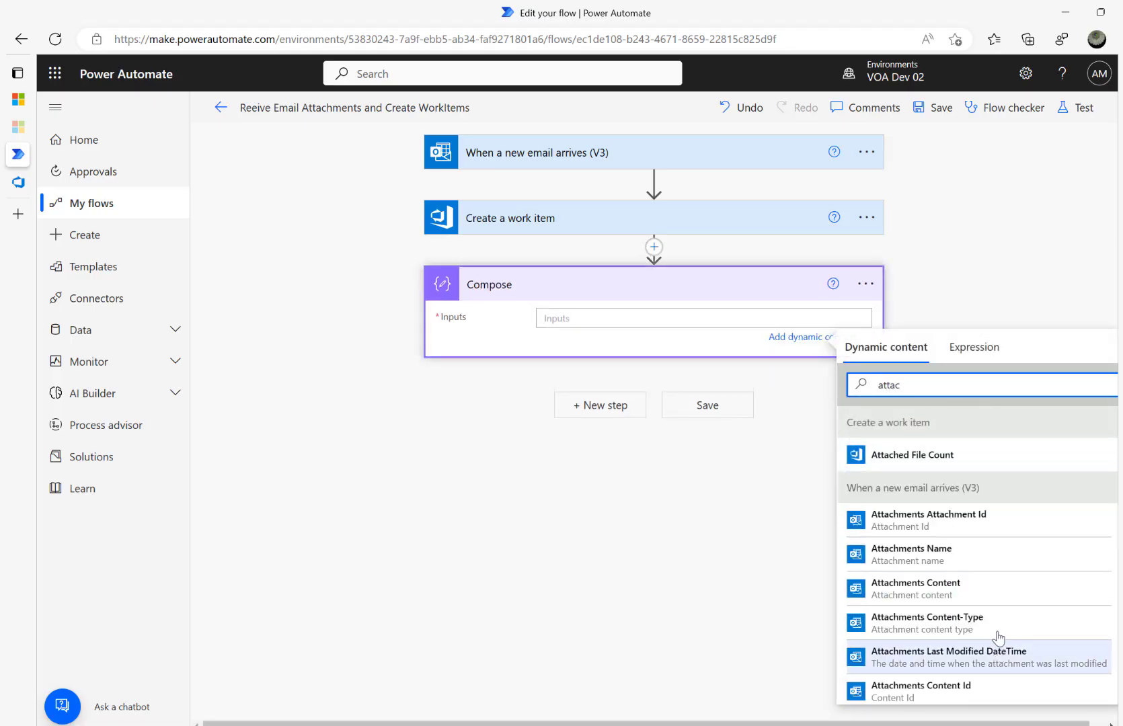
click(933, 560)
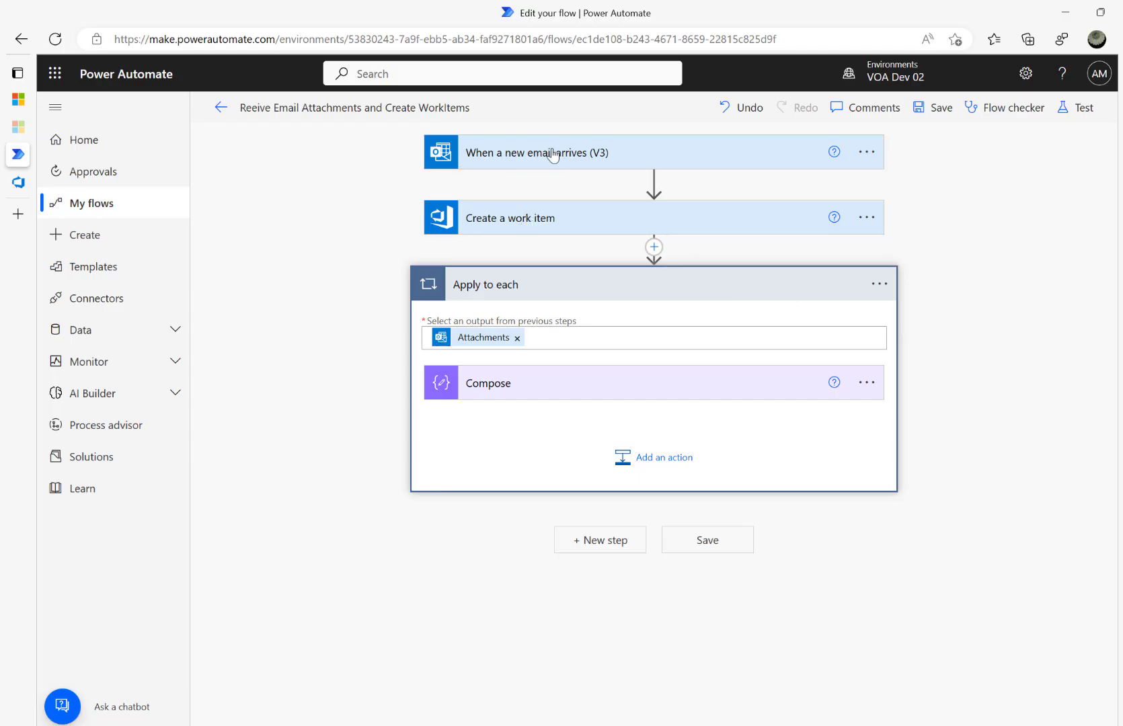
click(557, 390)
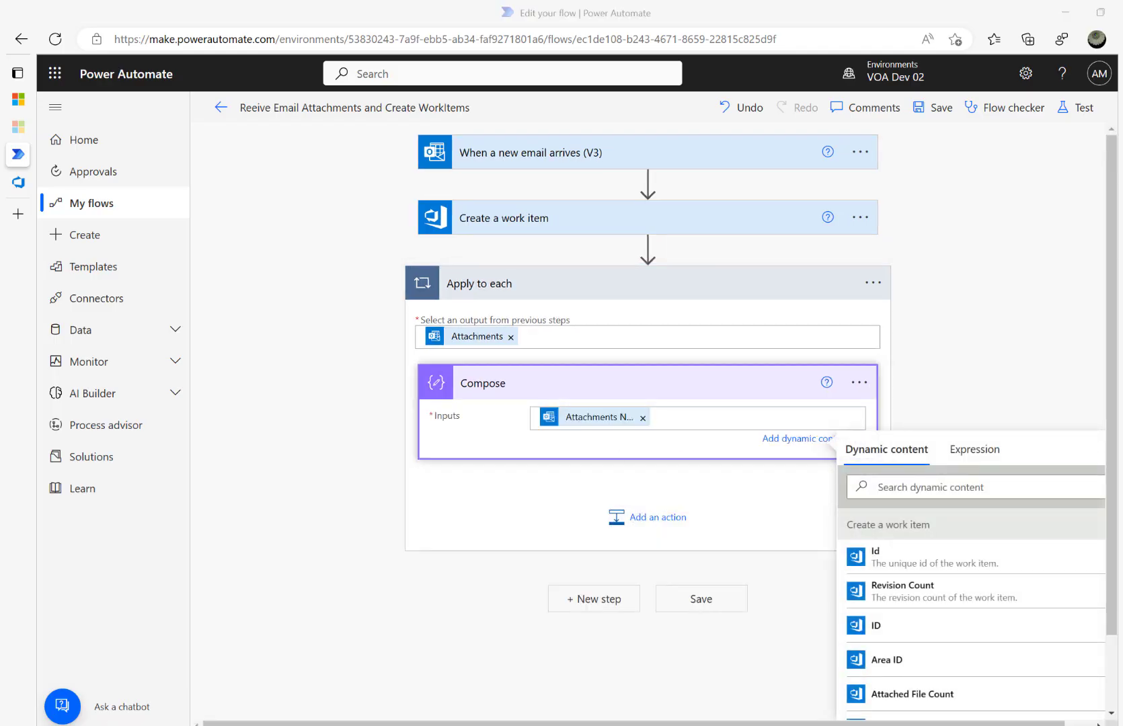
click(649, 520)
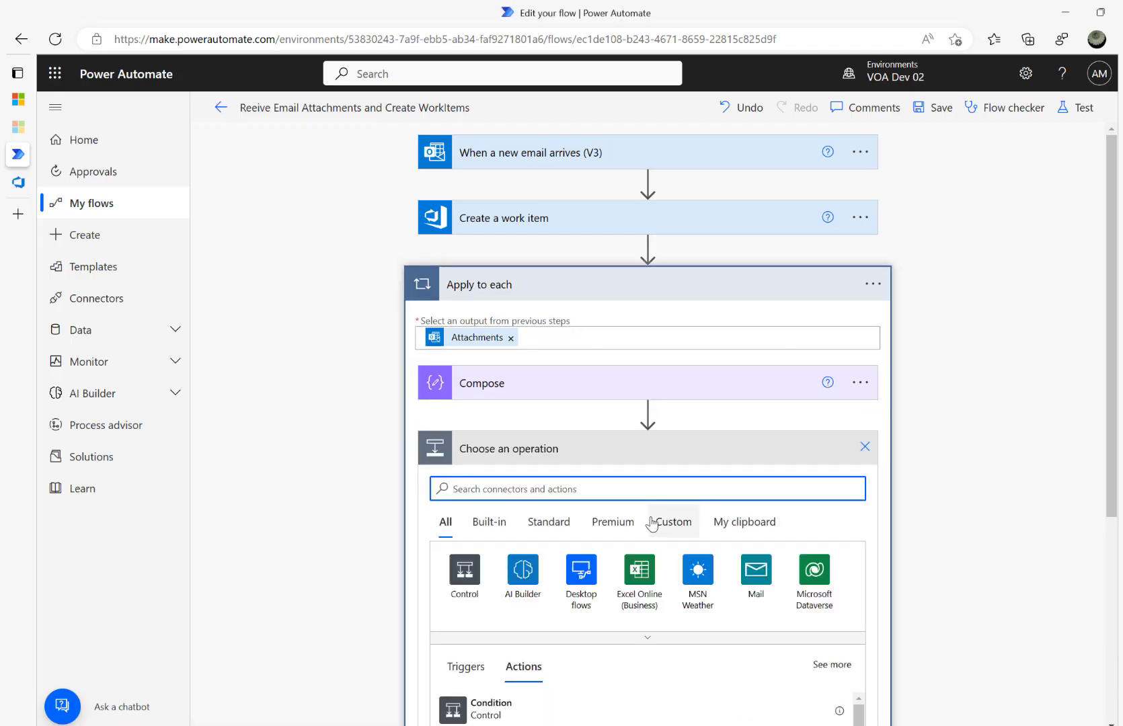
Pick the Azure DevOps connector for the in-loop action and search its actions for 'send'
text(devops)
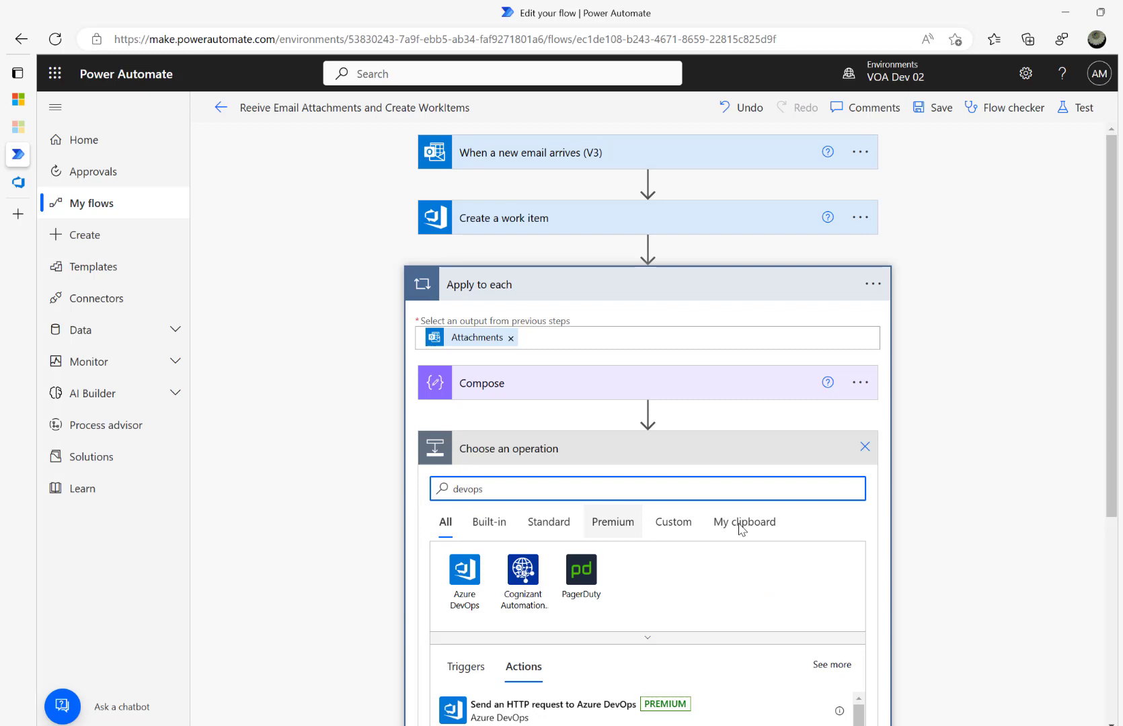
click(471, 558)
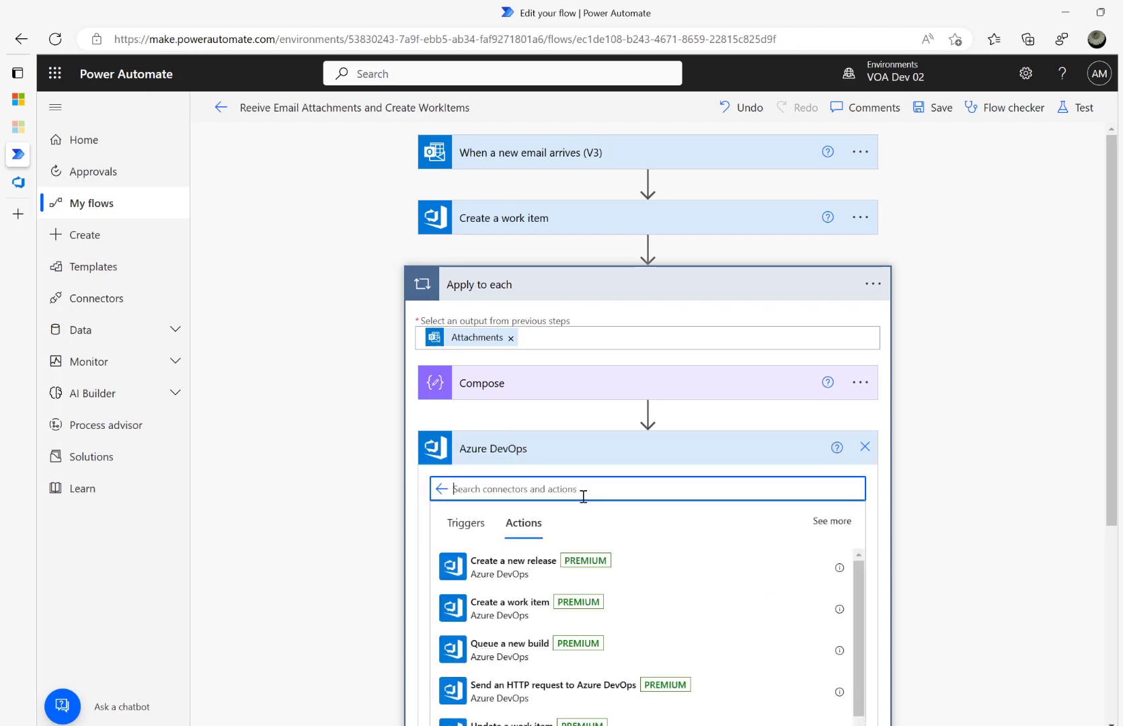
scroll(581, 495, down, 3)
text(attac)
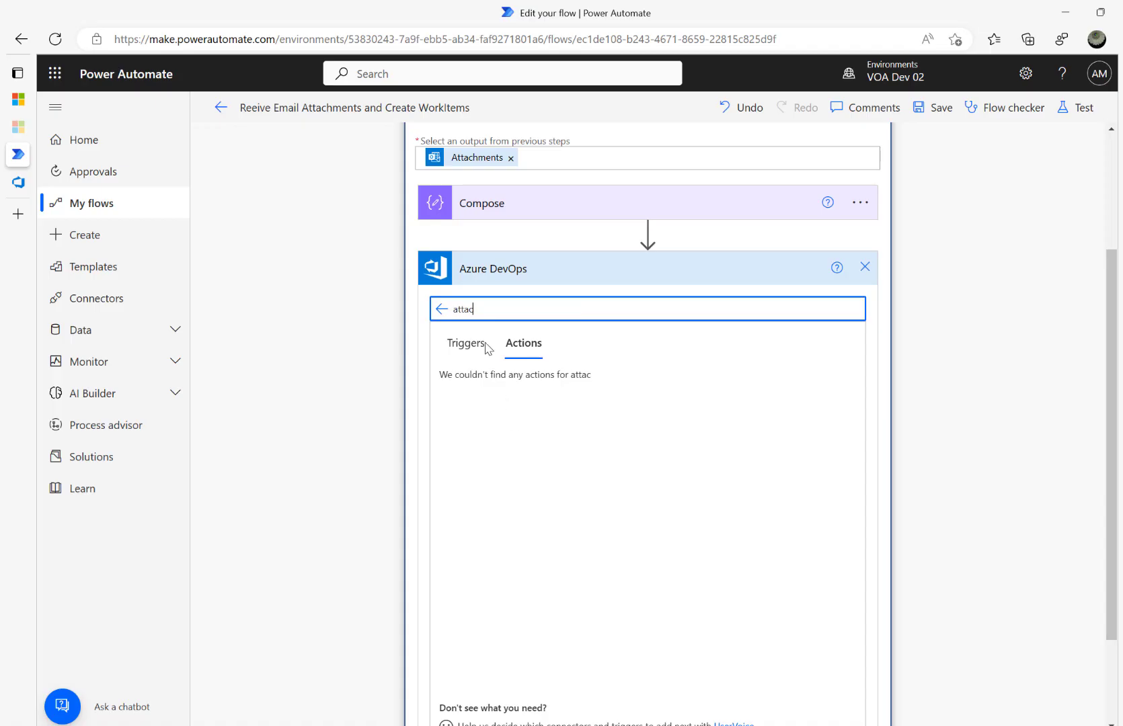
drag(488, 307, 329, 306)
text(send)
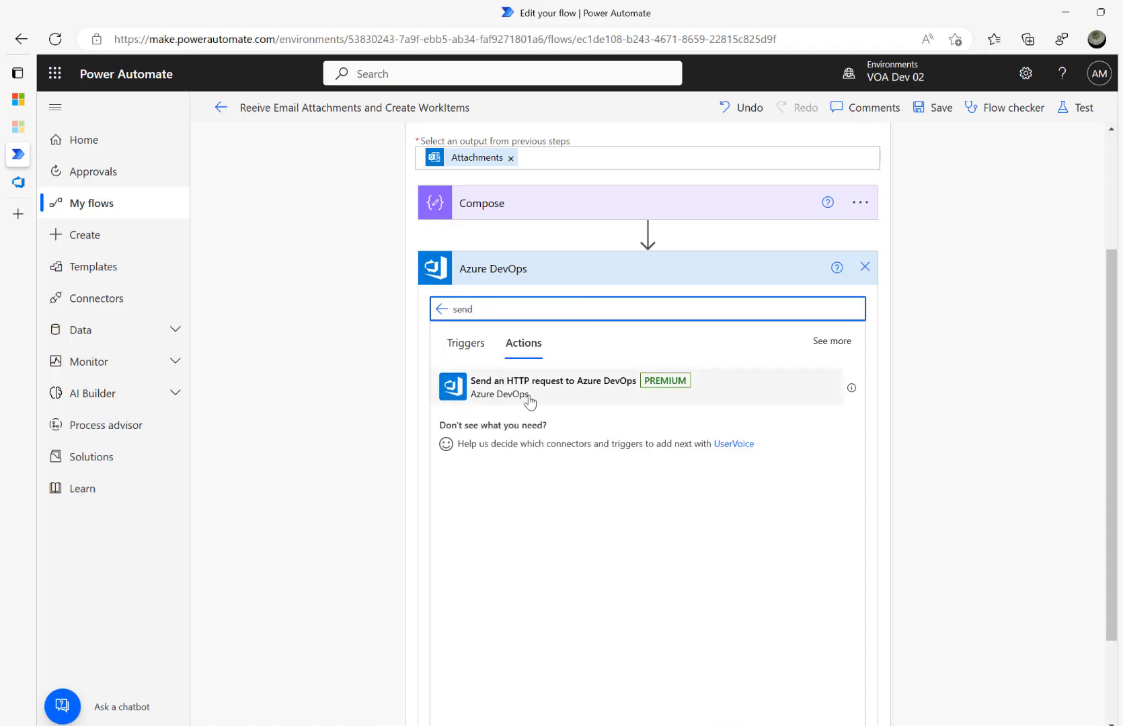
Add 'Send an HTTP request to Azure DevOps' for the organization, using the POST method
click(530, 398)
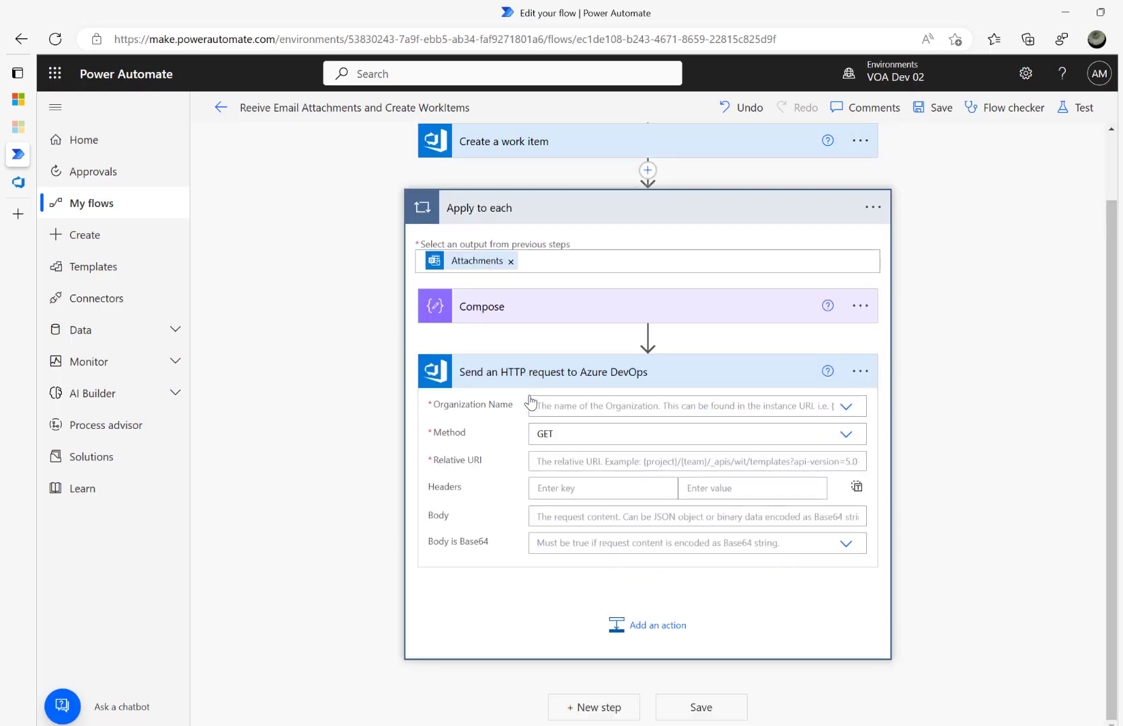
click(849, 412)
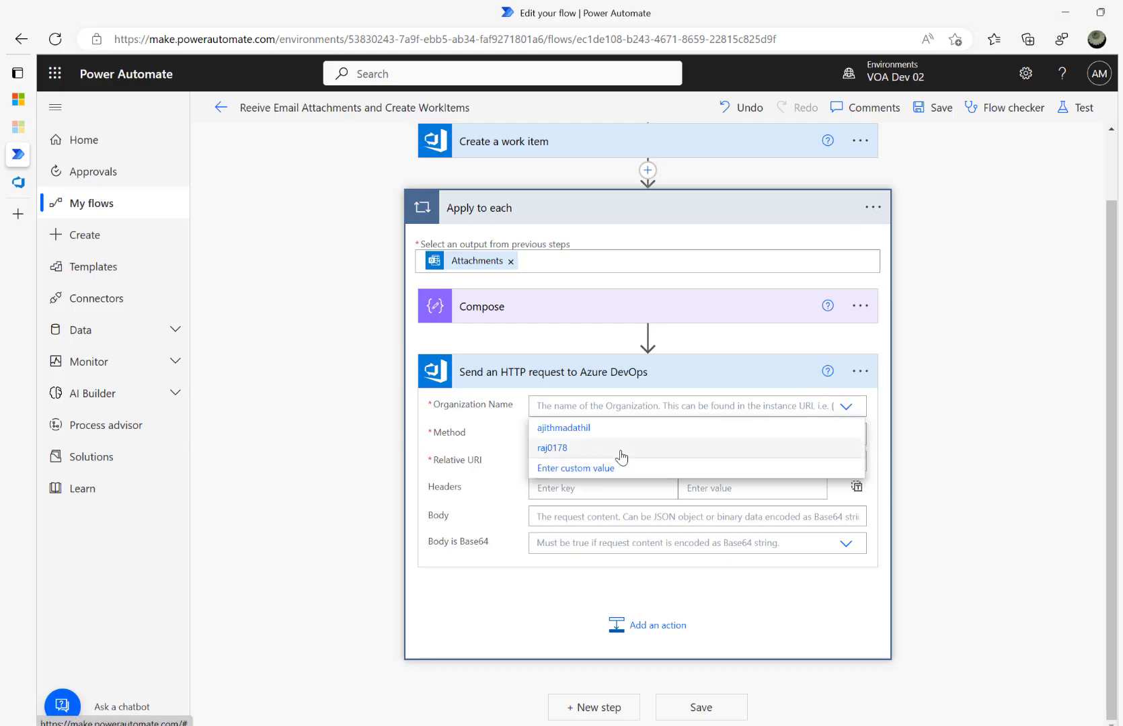
click(548, 430)
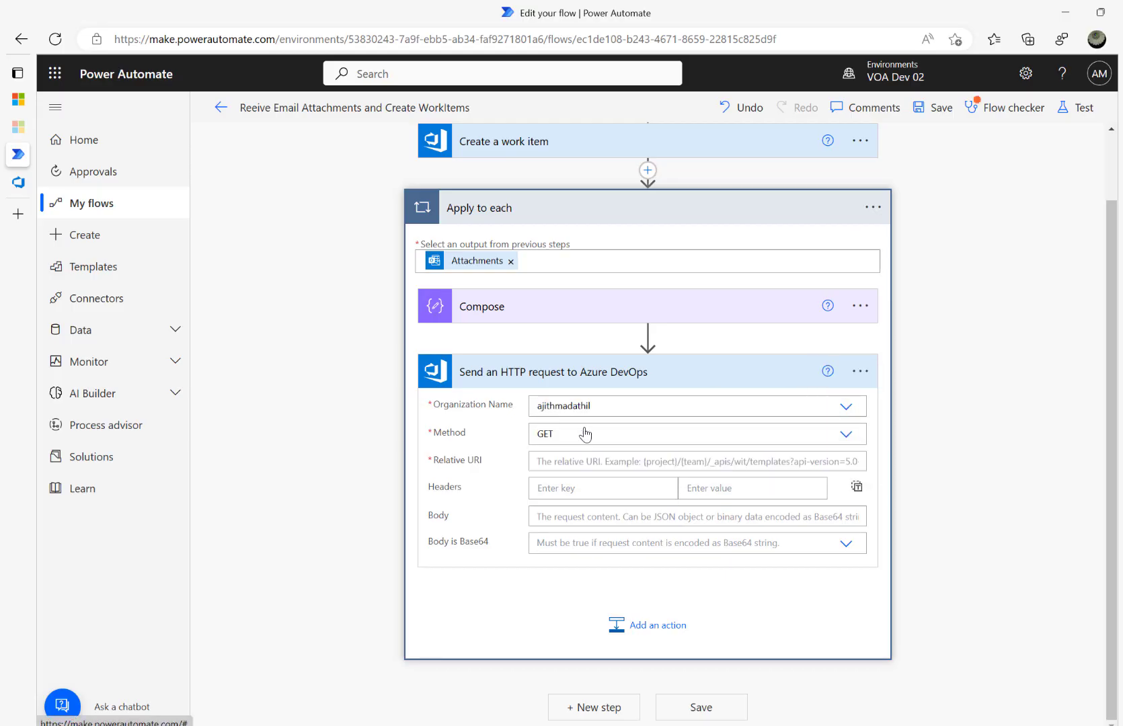
click(637, 432)
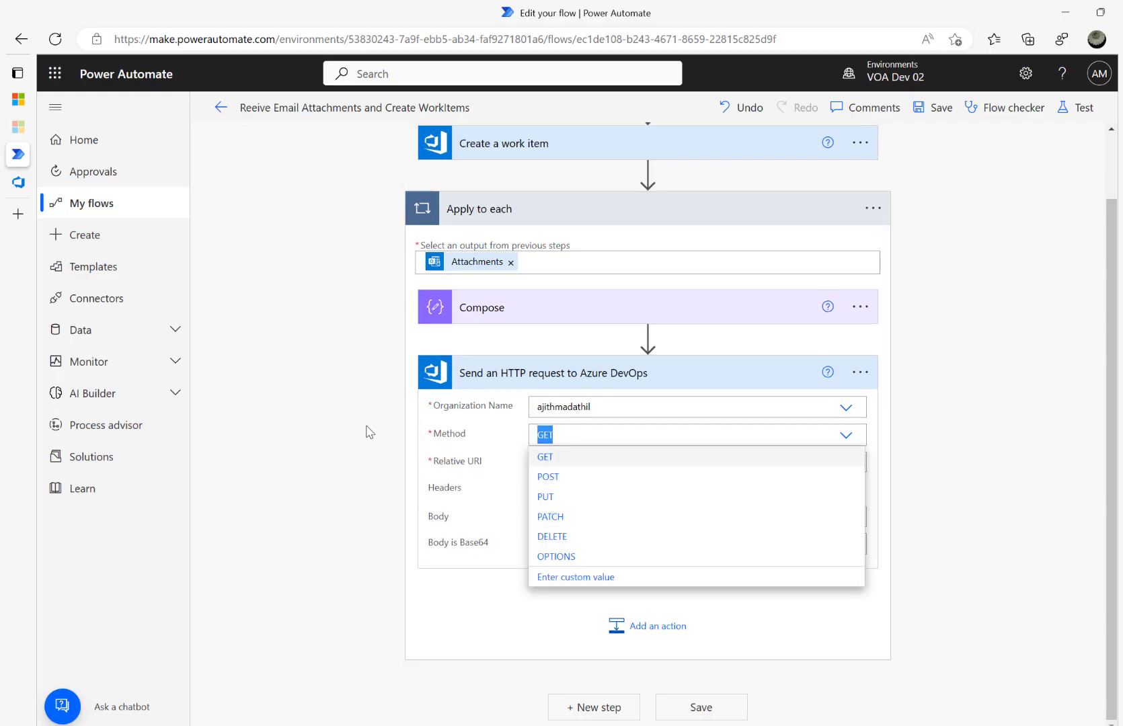
text(Post)
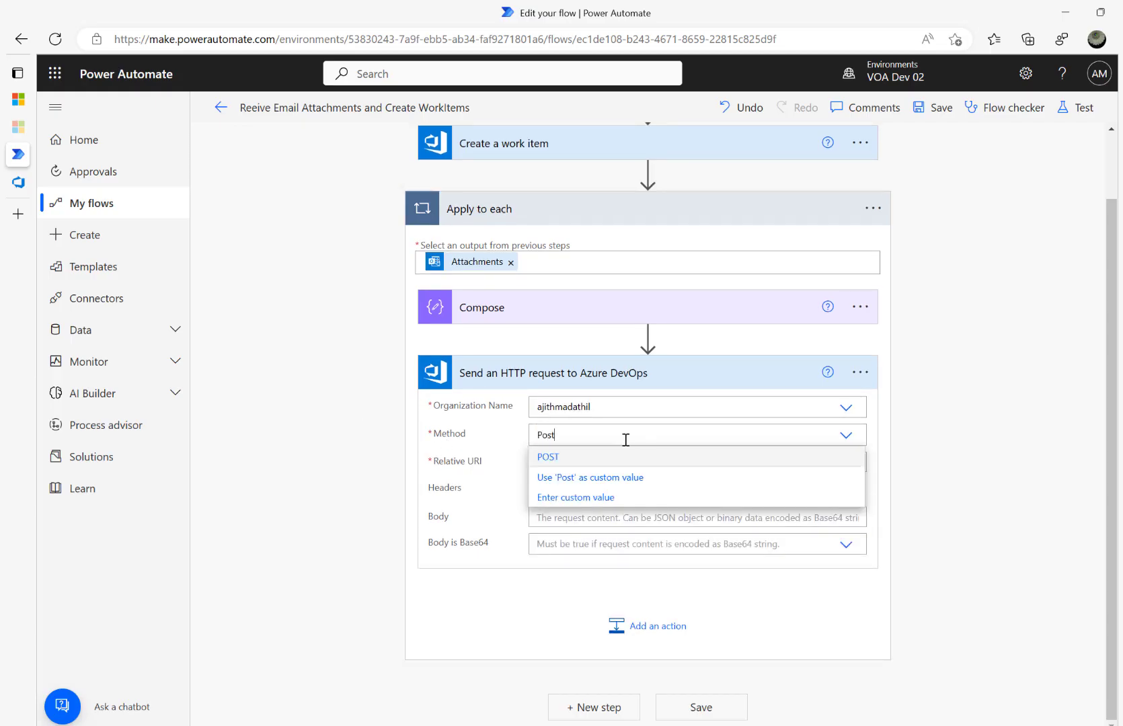
click(563, 459)
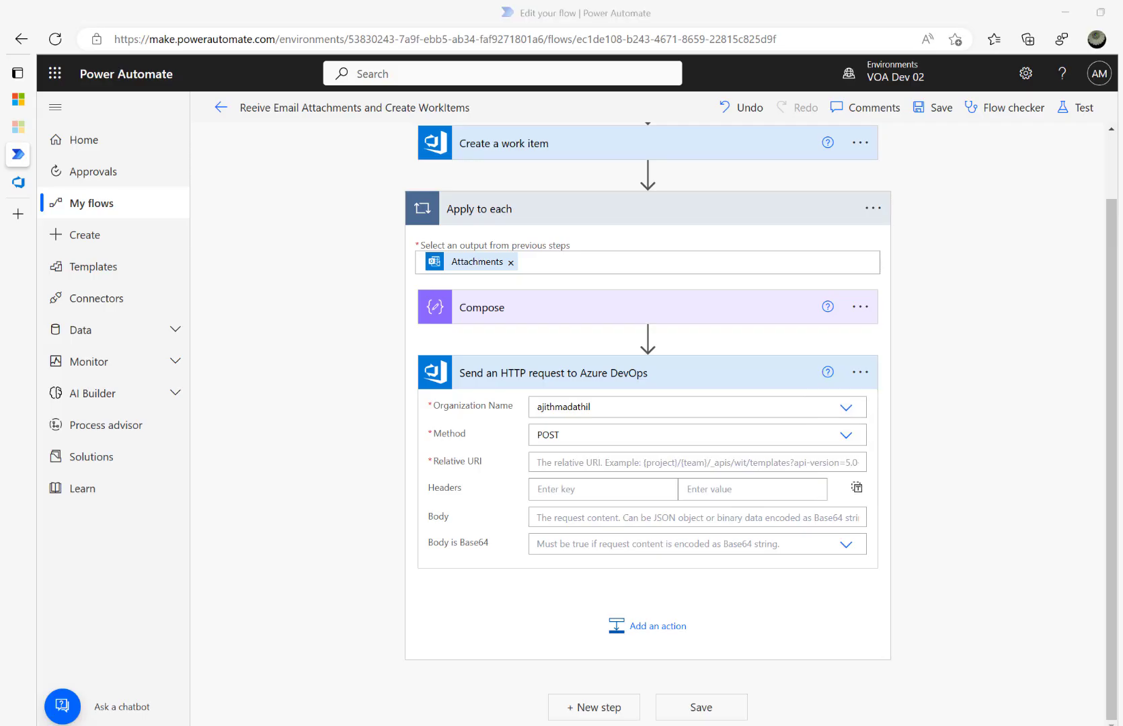
Set Relative URI to /_apis/wit/attachments?filename=Attachments Name&api-version=5.1
click(599, 461)
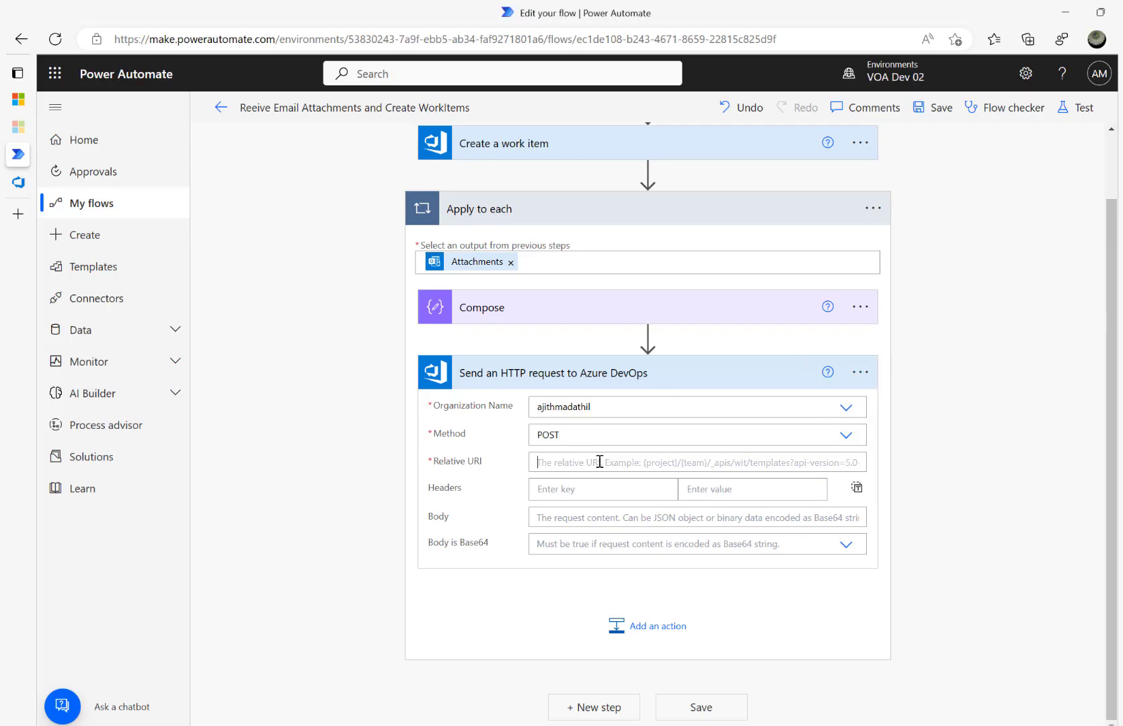
key(ctrl+v)
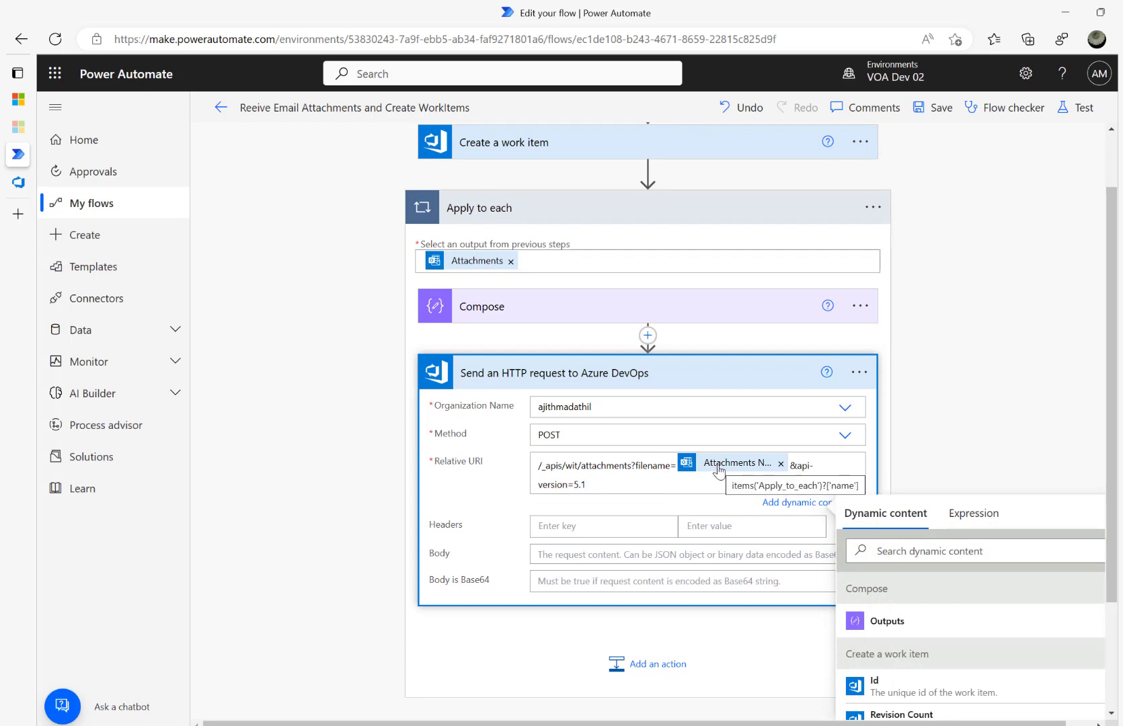
click(582, 316)
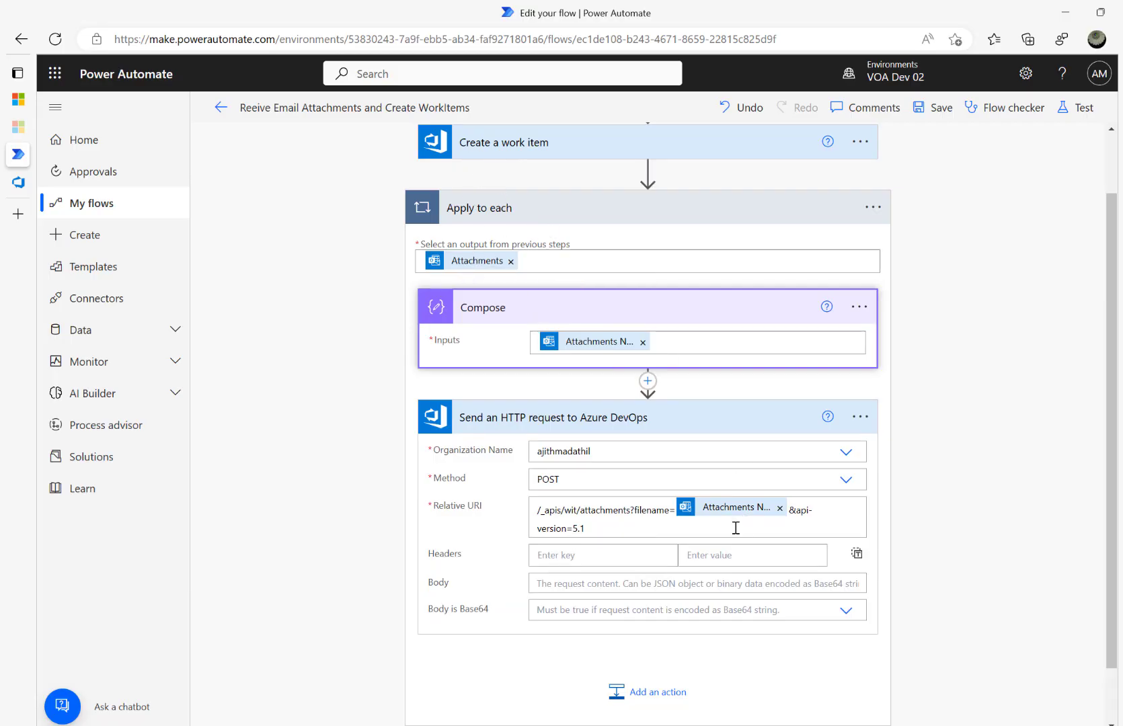
Delete the Compose step from the loop
click(860, 307)
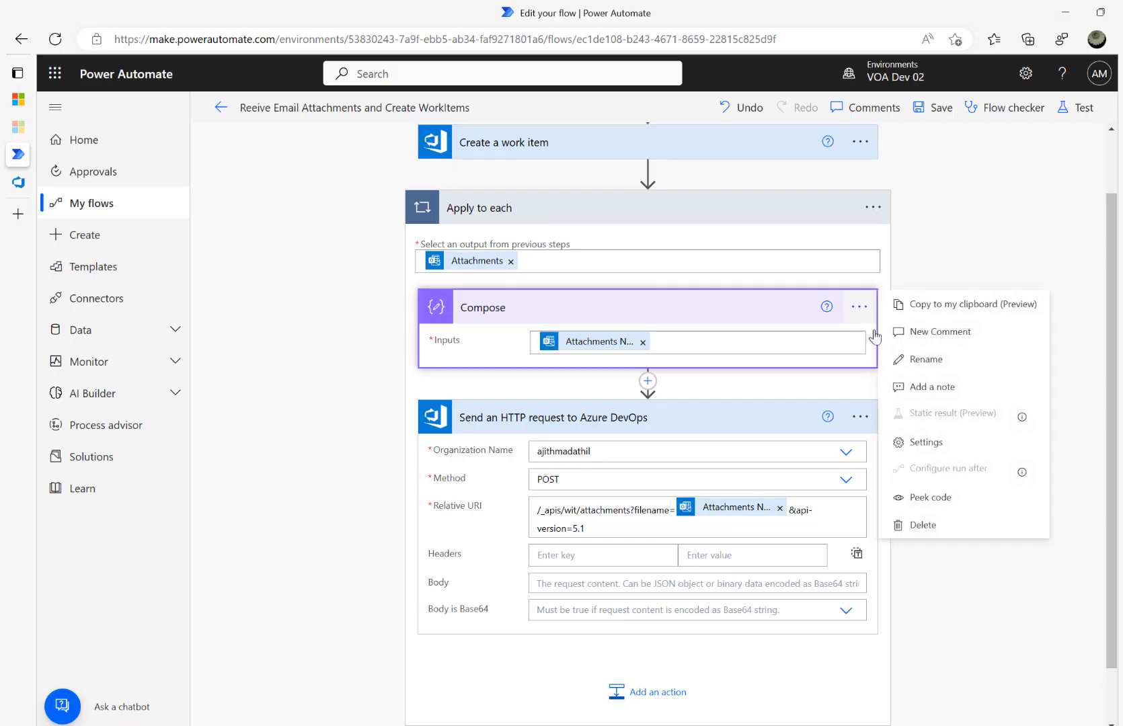
click(923, 526)
click(584, 434)
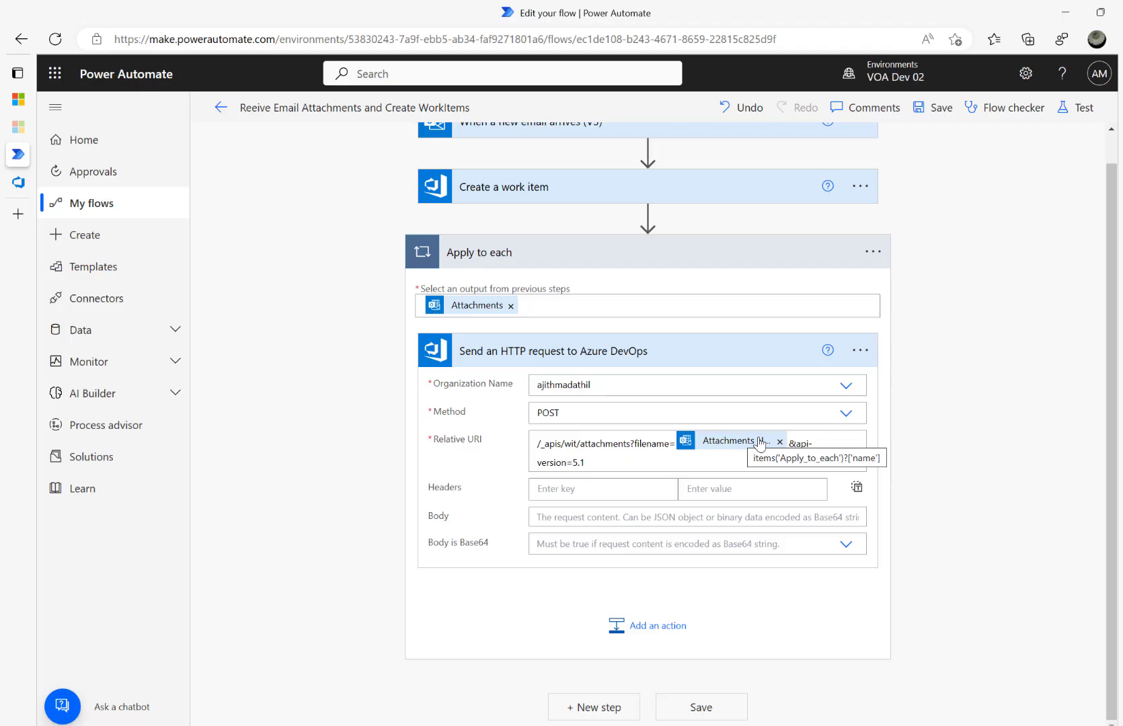
Add a request header Content-Type with value application/octet-stream
drag(599, 464, 516, 447)
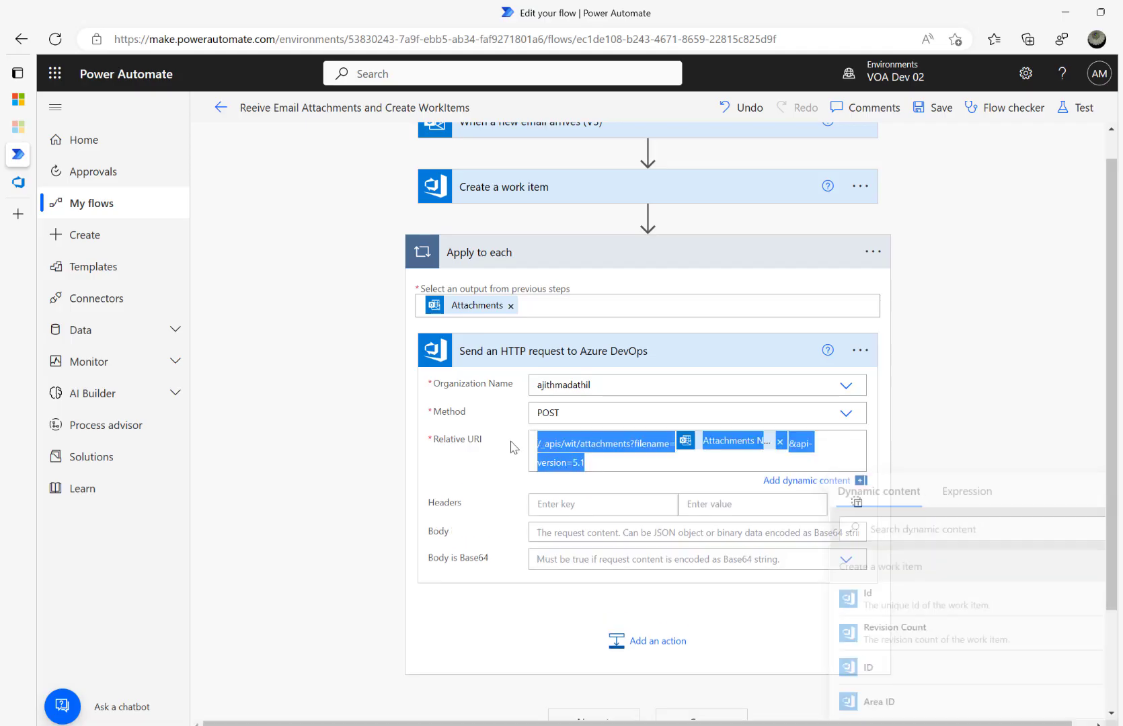
click(633, 463)
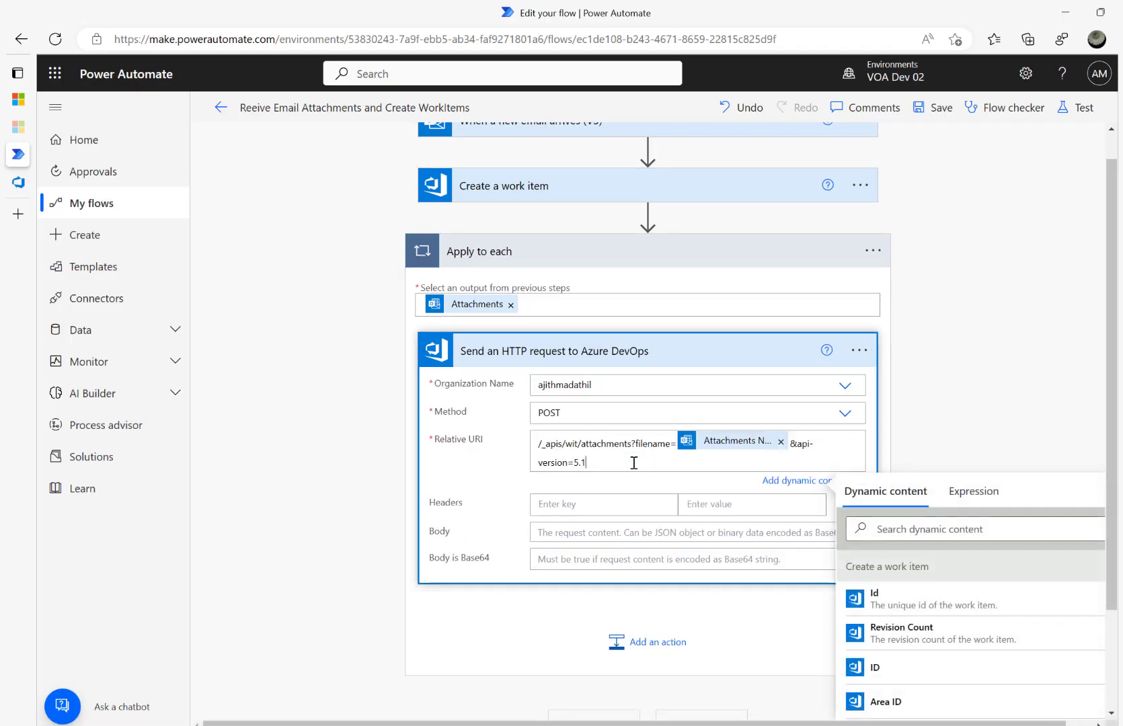
scroll(633, 462, down, 2)
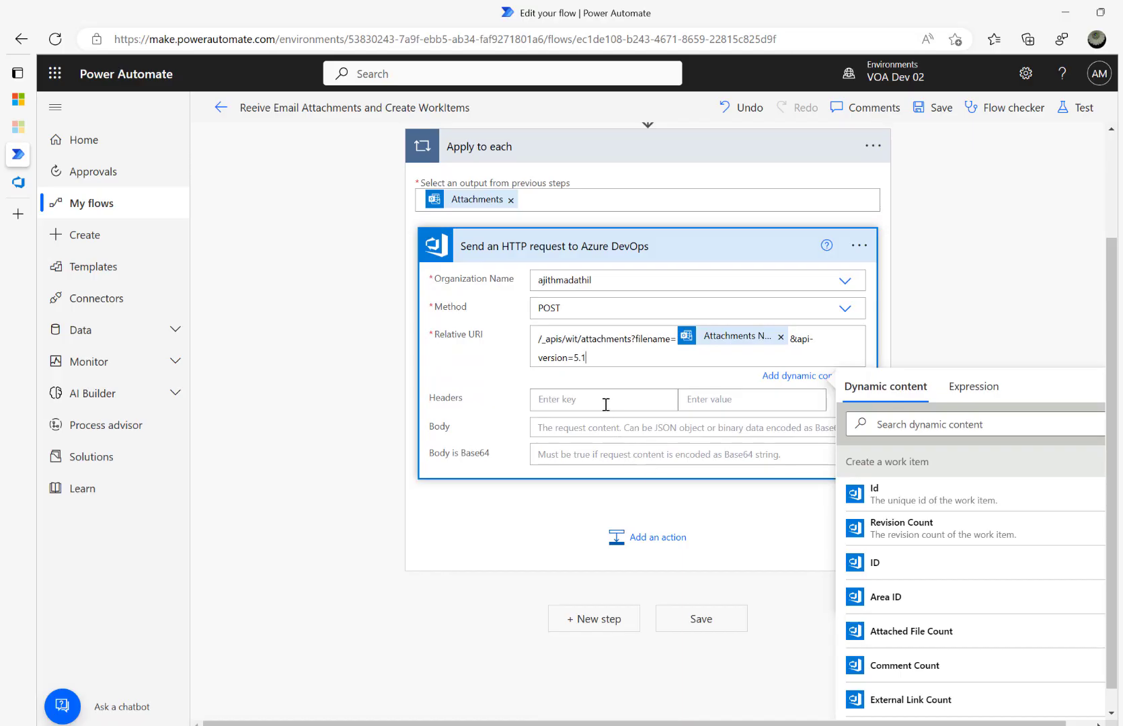
click(606, 402)
text(C)
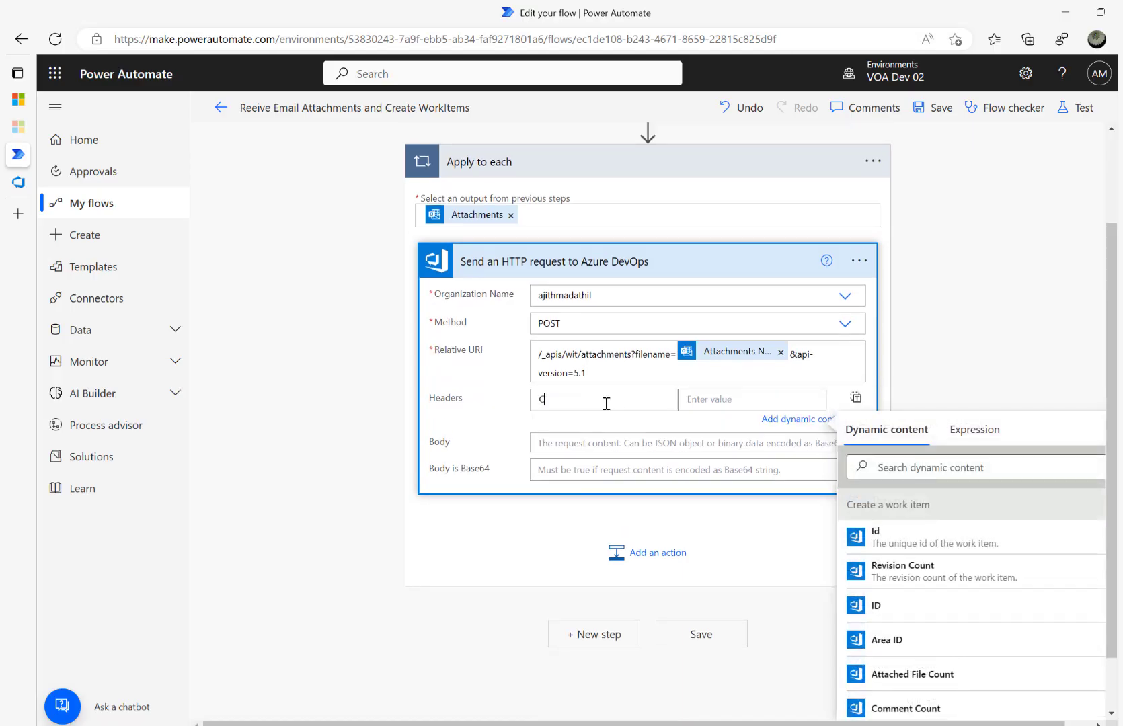
text(ontent-Type)
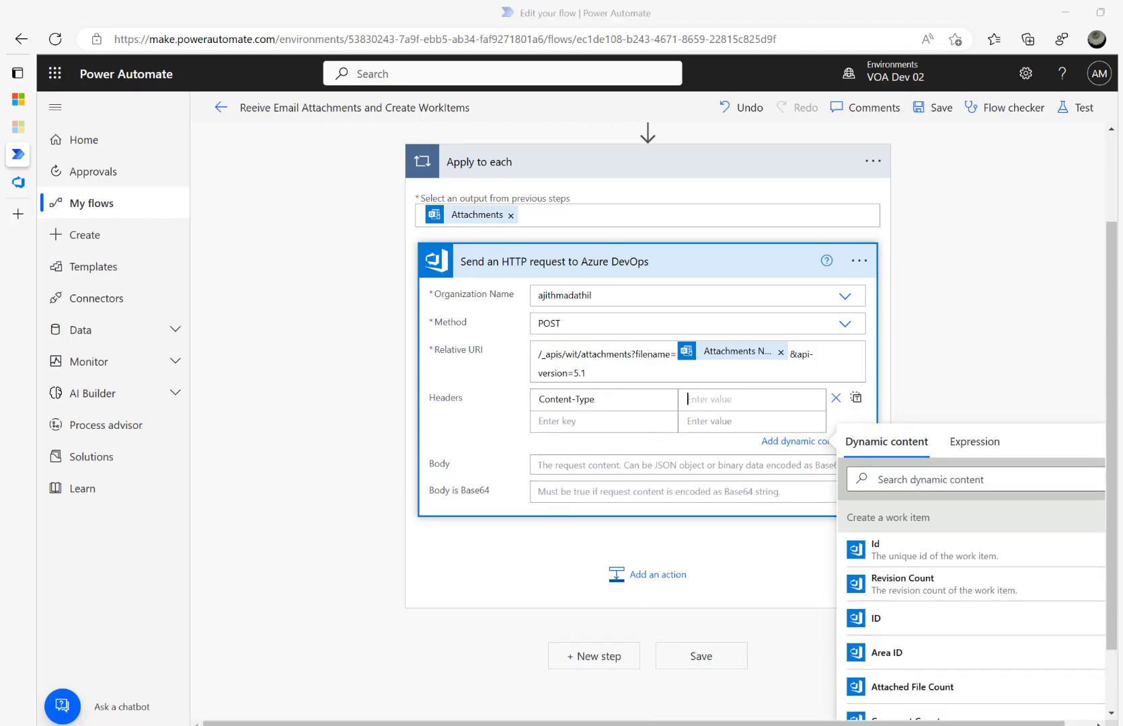
click(728, 397)
text(application/octet-stream)
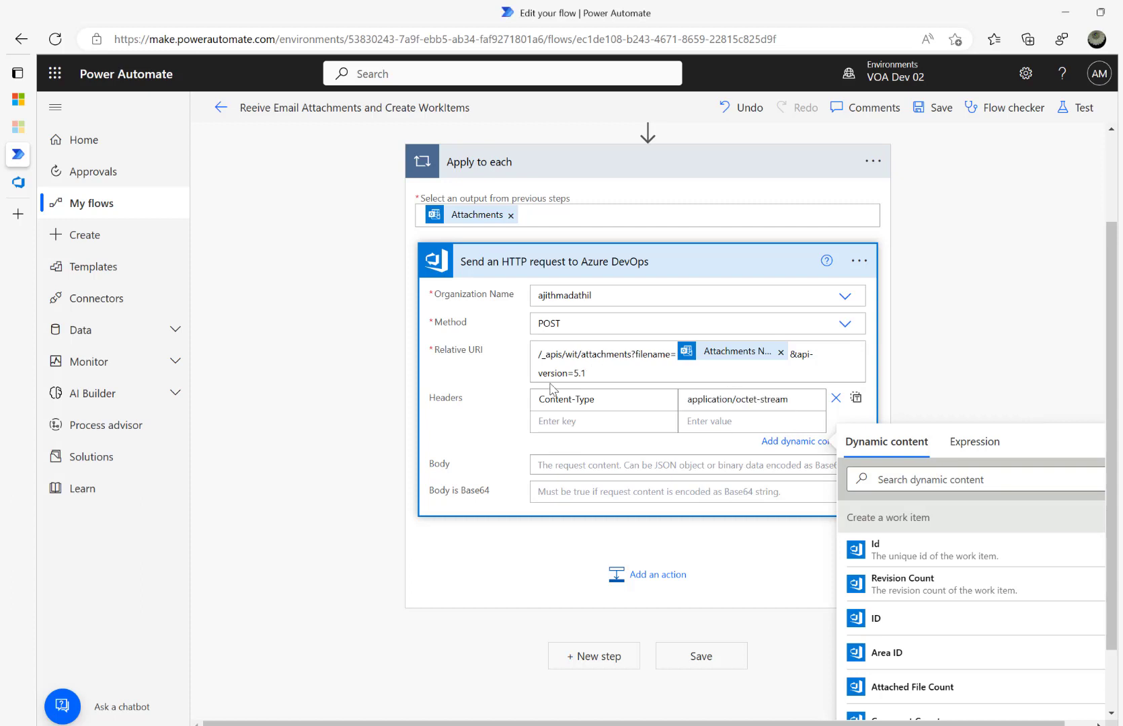
scroll(545, 380, down, 1)
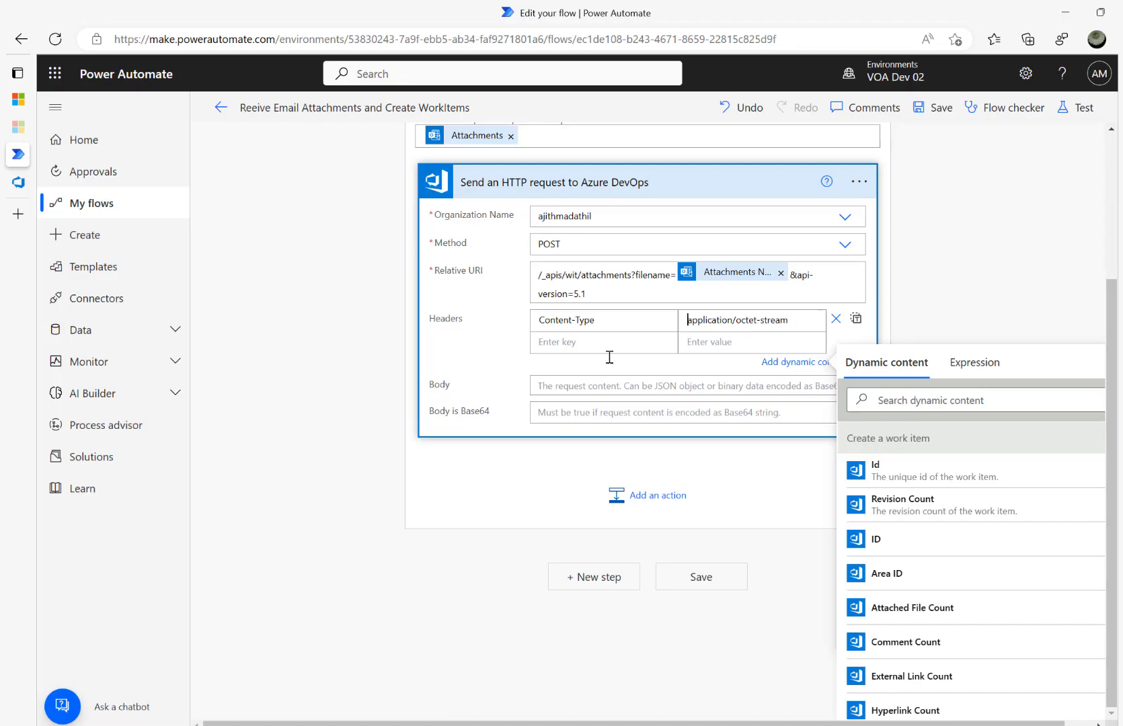
Send Attachments Content as the HTTP request Body, with Body is Base64 set to Yes
click(612, 386)
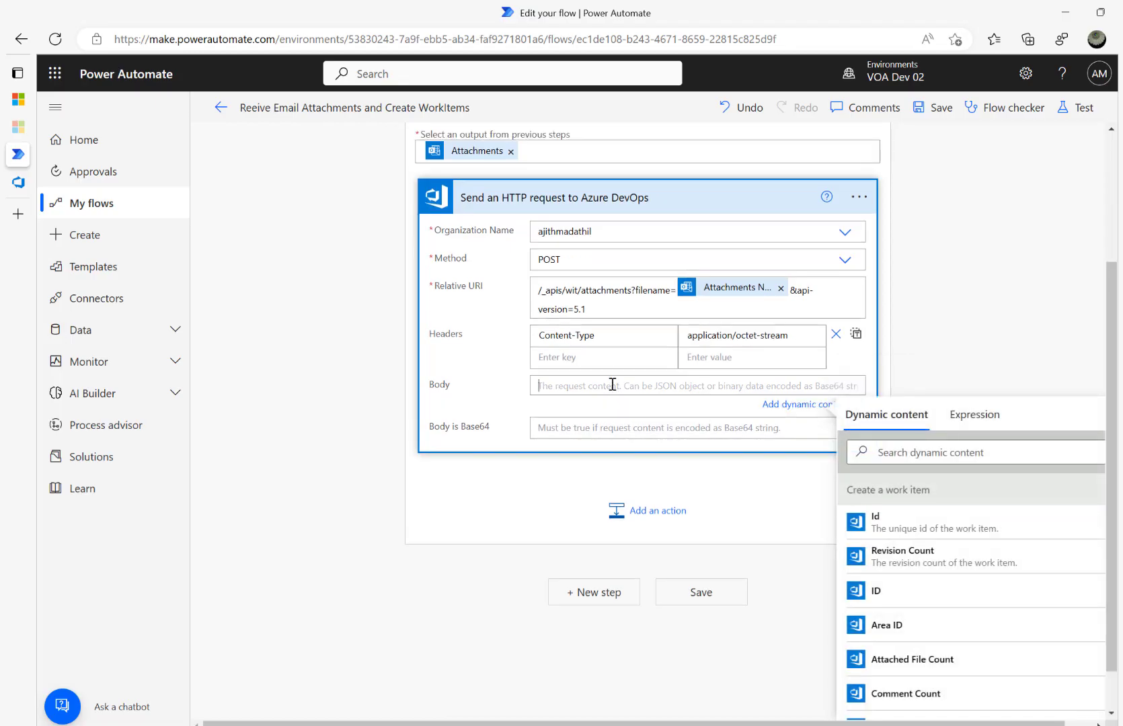
click(916, 456)
text(ont)
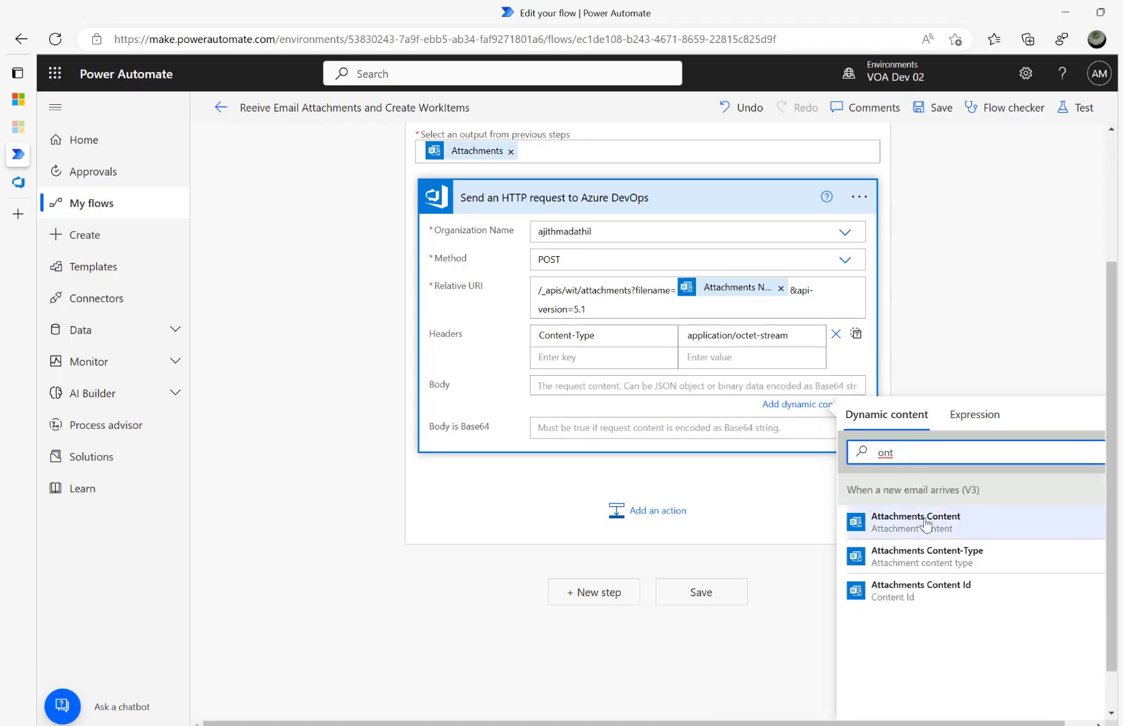
click(926, 528)
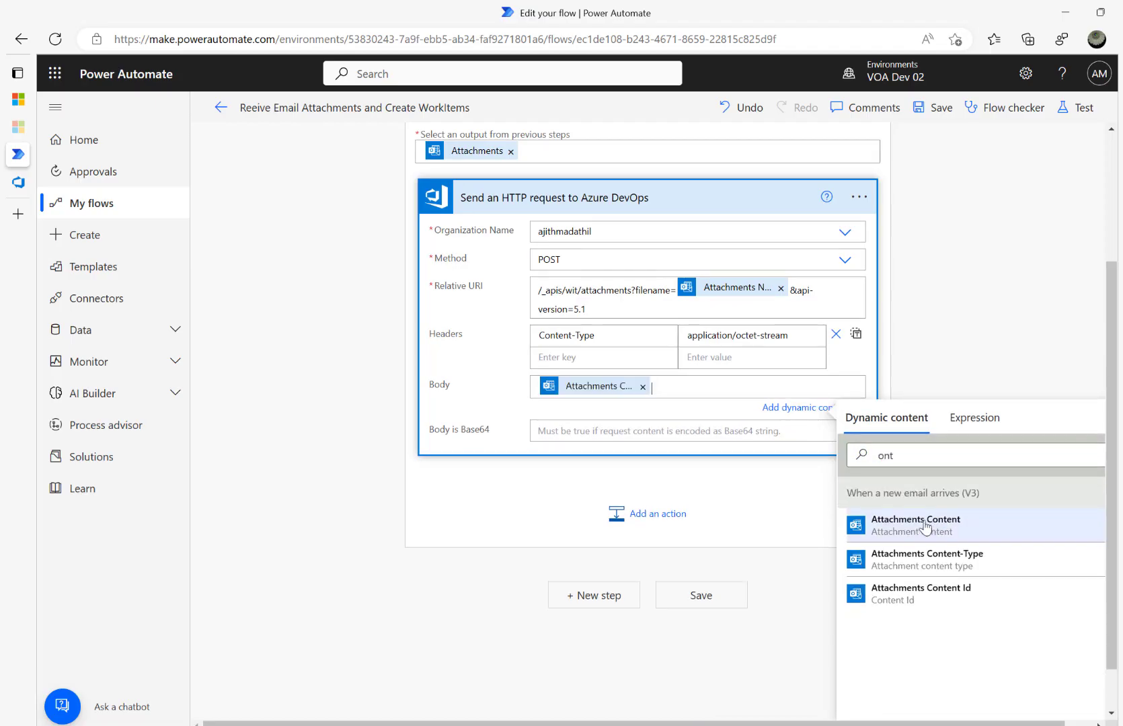
click(626, 433)
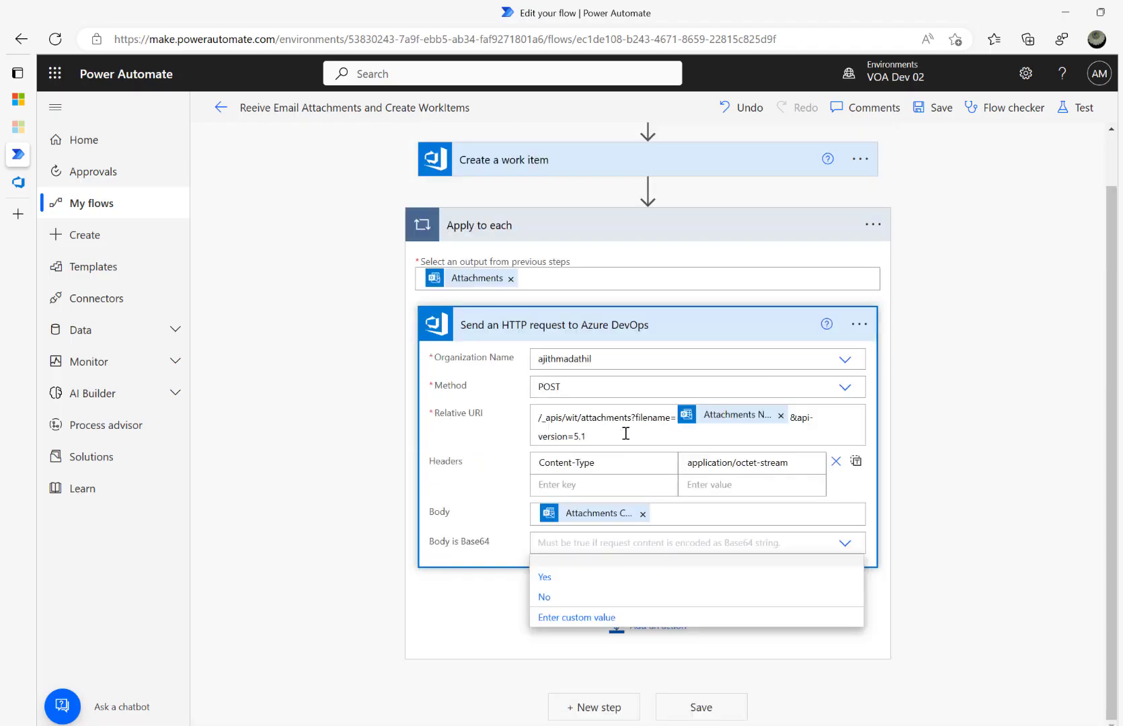
click(565, 578)
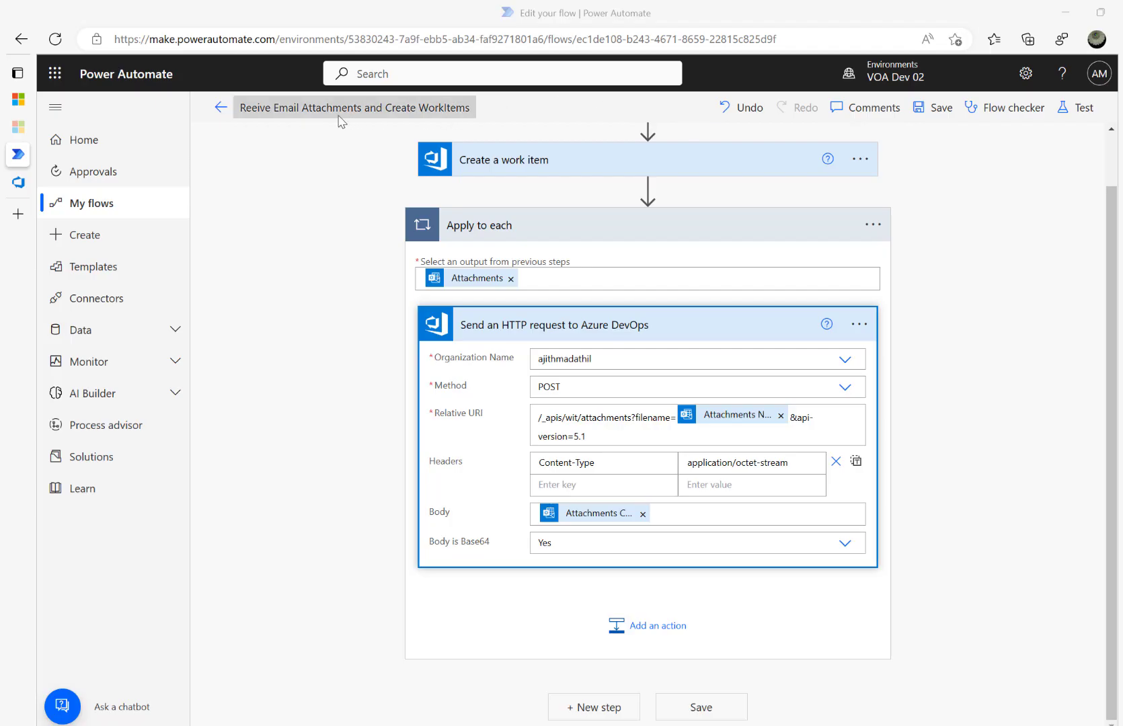
Fix the title typo to 'Receive Email Attachments and Create WorkItems' and save the flow
click(263, 113)
click(263, 113)
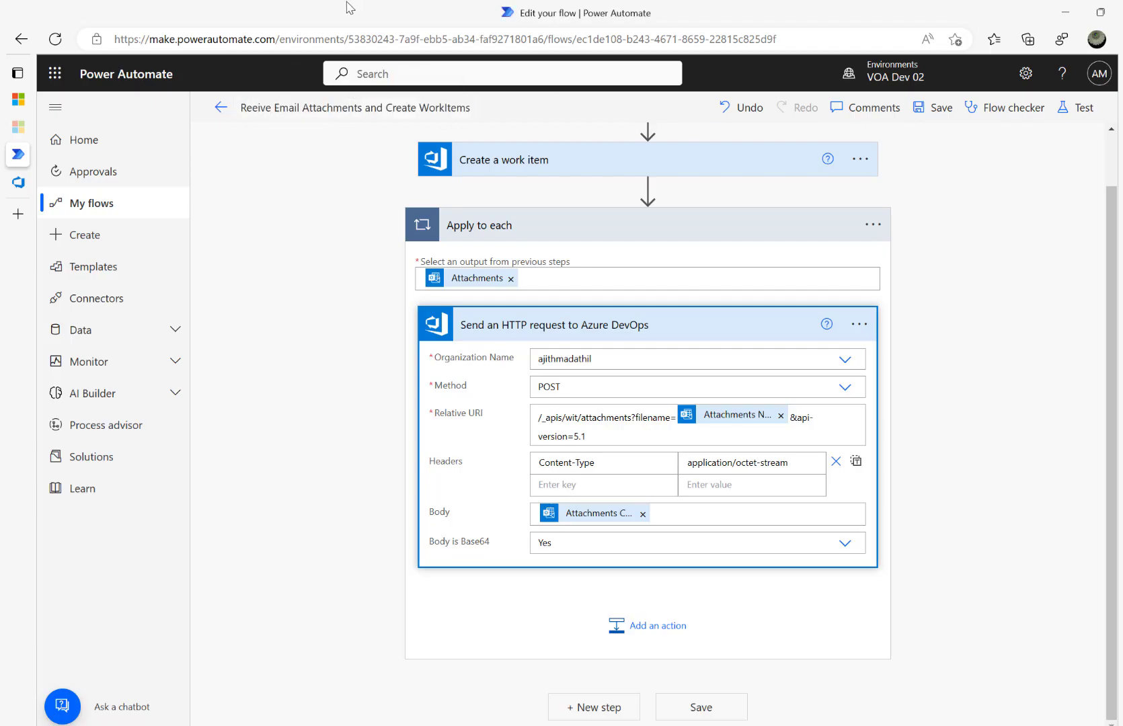
key(Delete)
text(c)
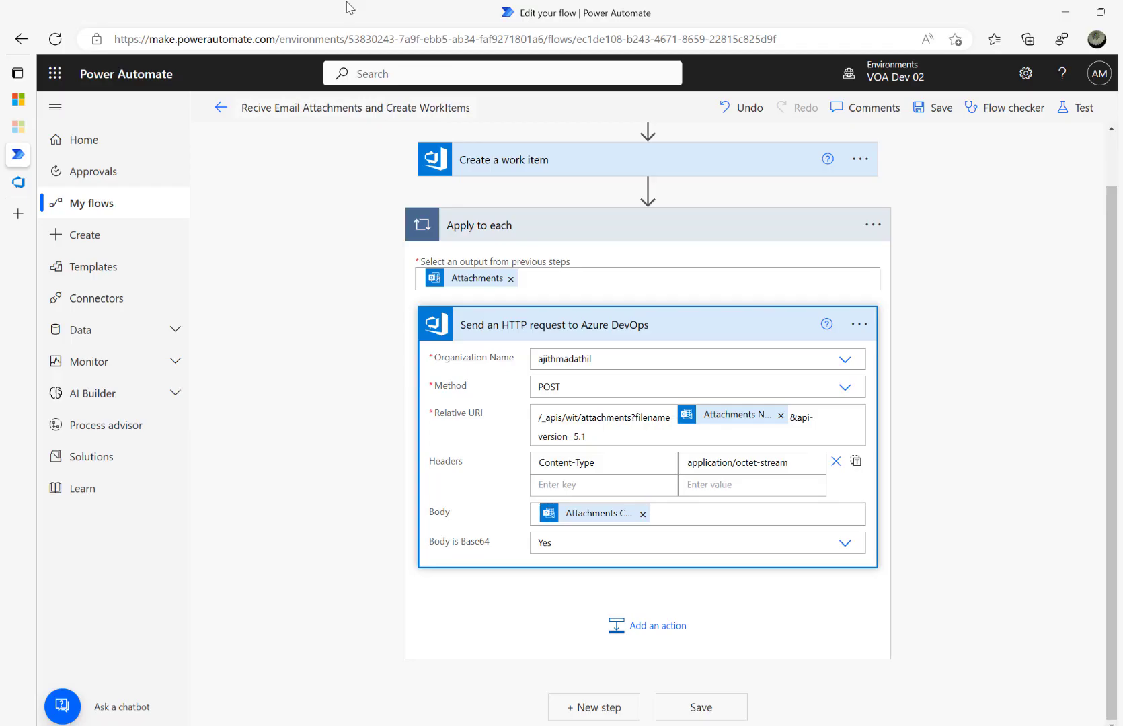
text(e)
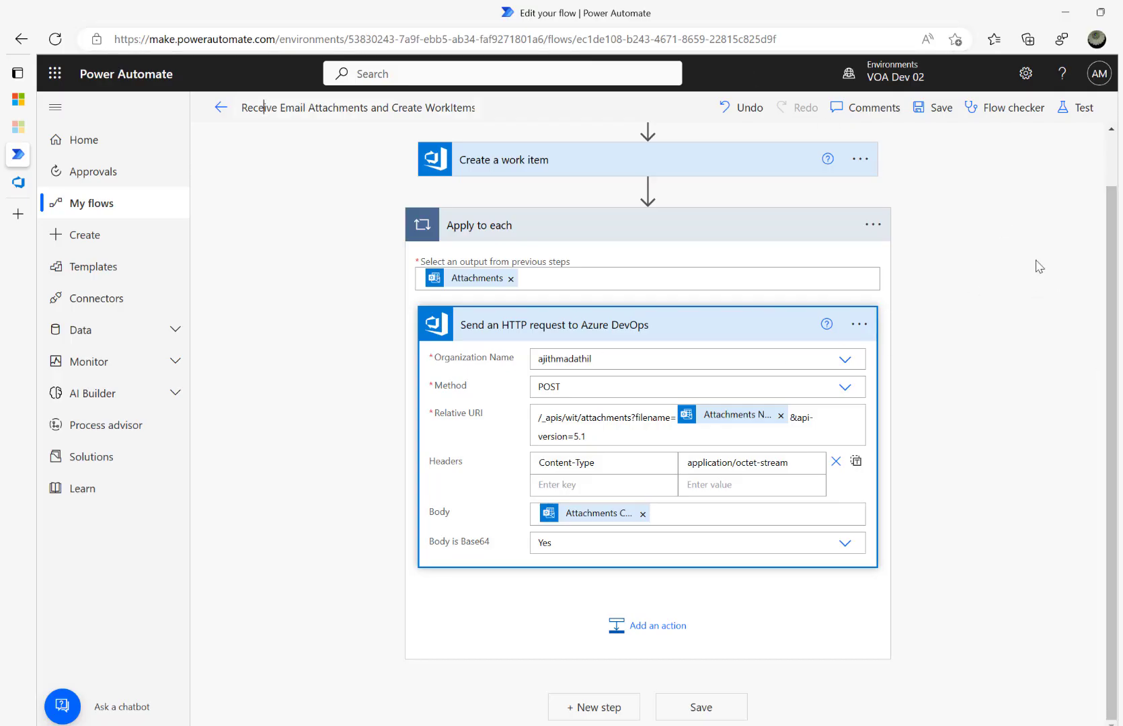
click(942, 118)
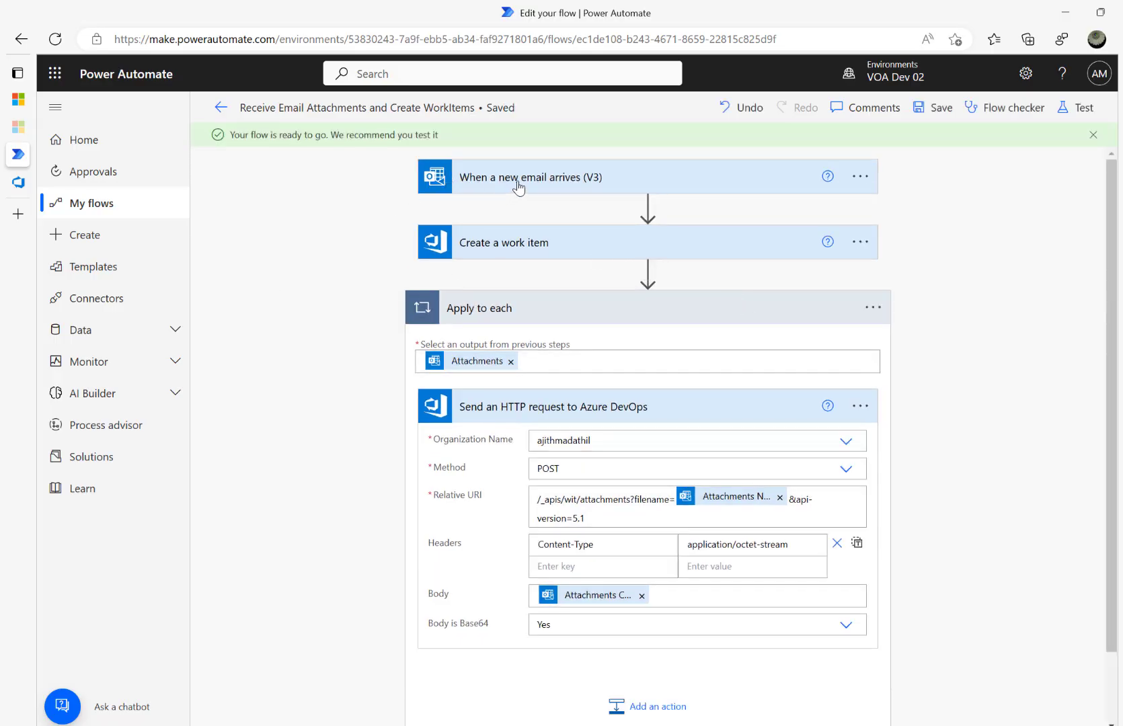
Check that the email trigger's Subject Filter is 'Report a bug', then go to the flow's details page
click(518, 185)
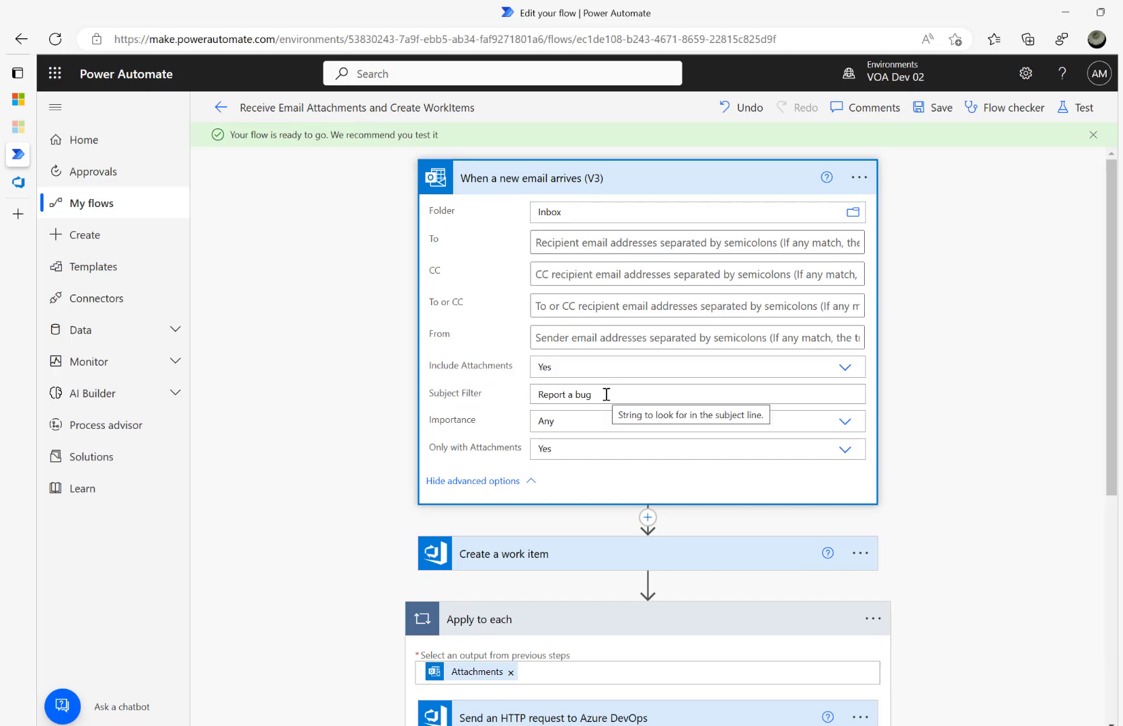
drag(607, 395, 477, 396)
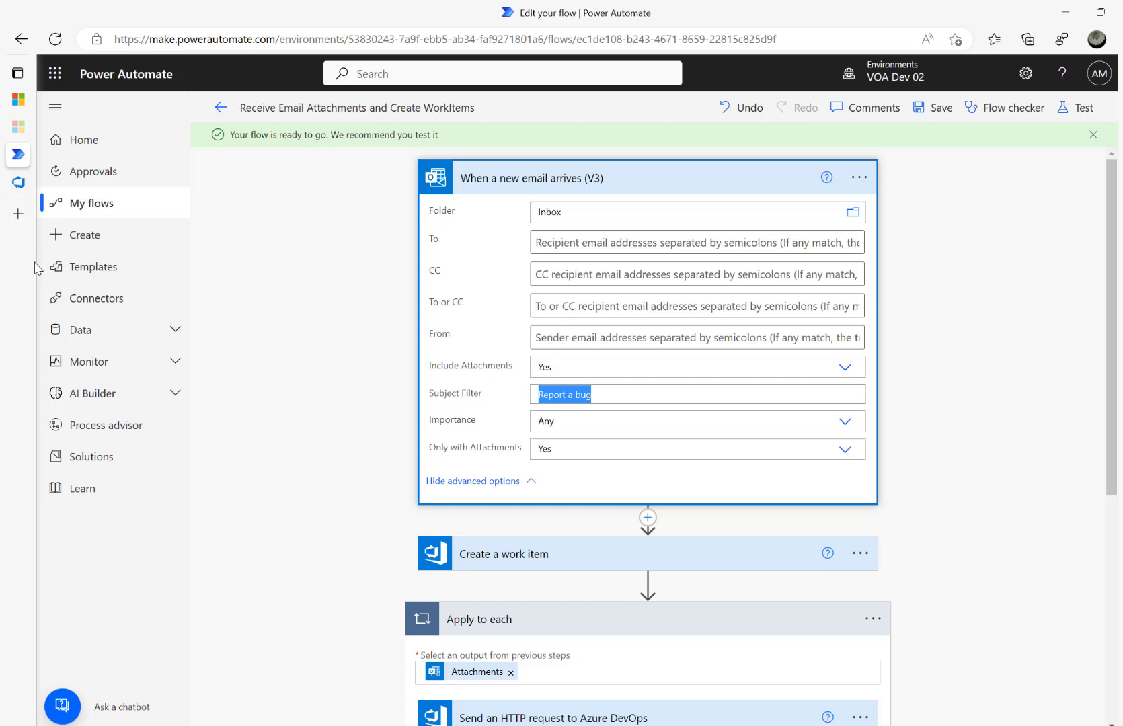
mouse_move(38, 269)
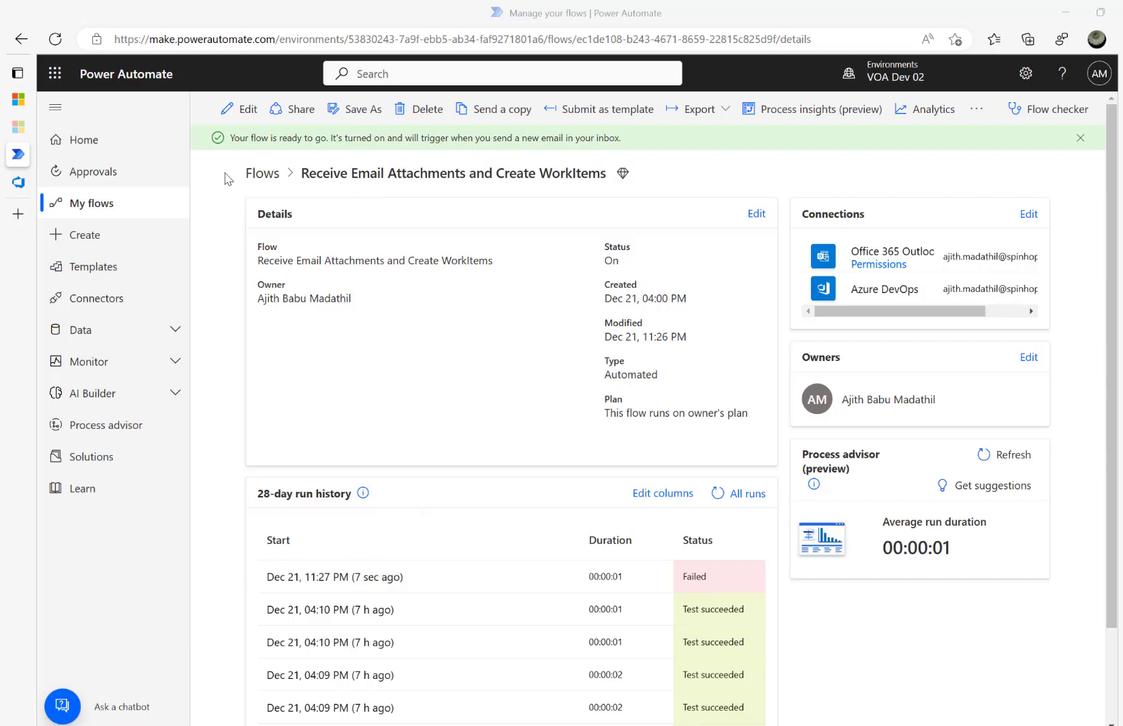
Find the failed run's 400 'Unable to parse Base64 encoded bytes' error, then expand Apply to each in the editor
click(352, 577)
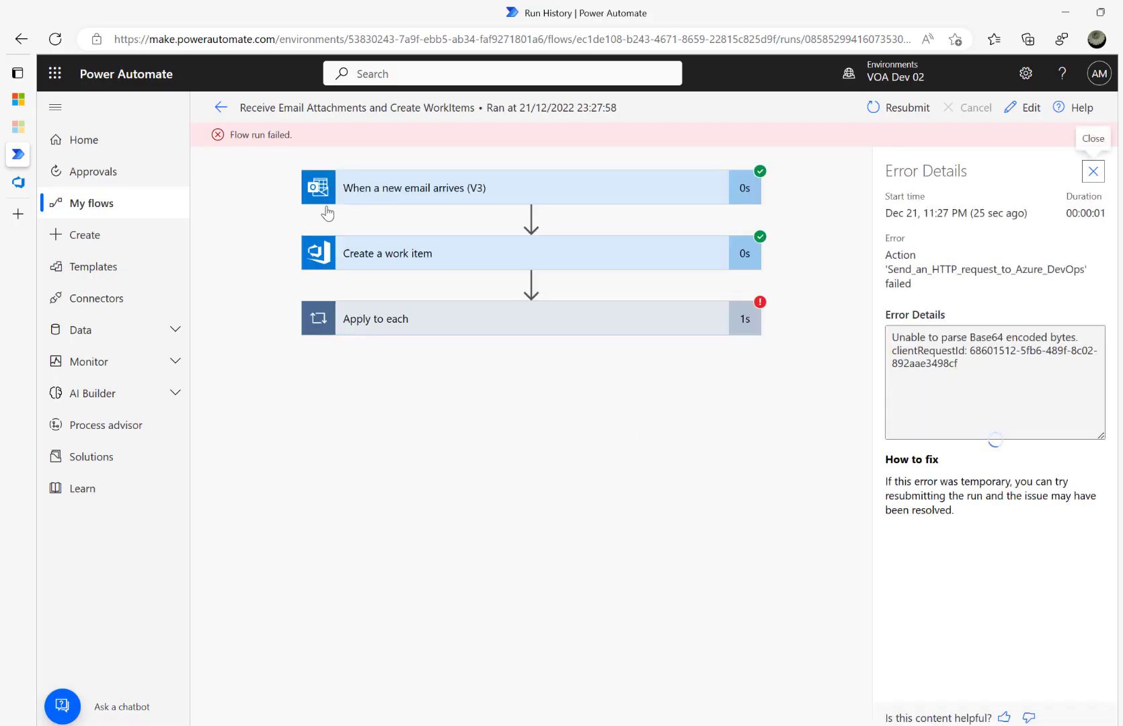
click(430, 326)
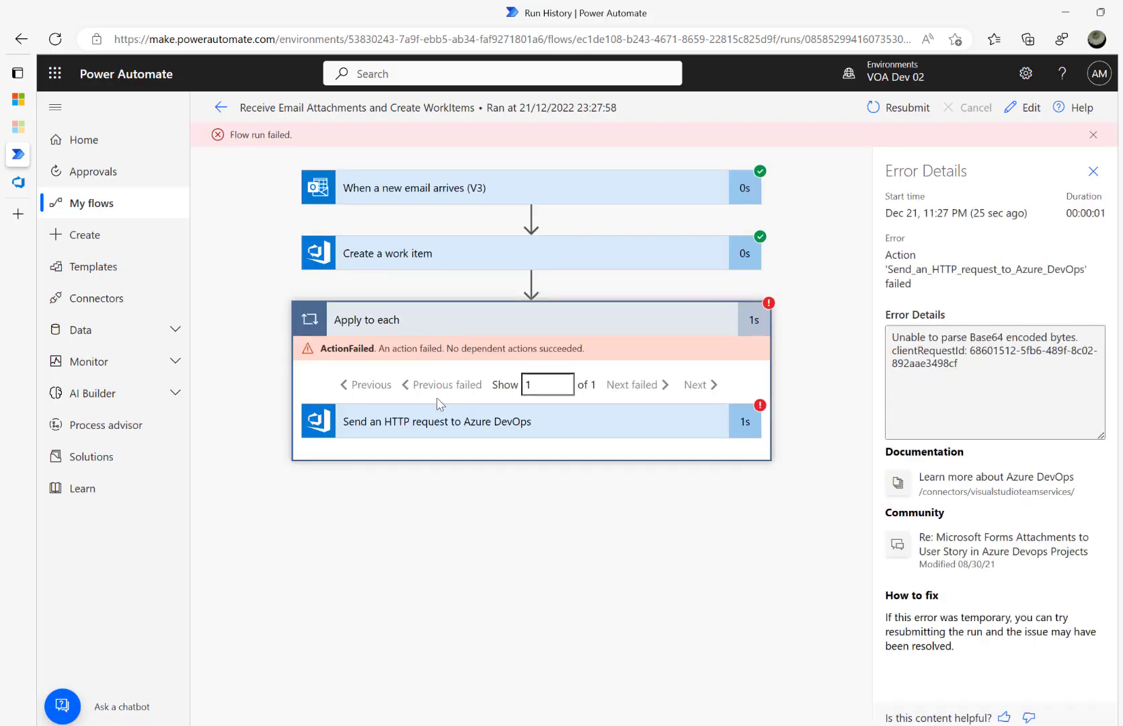
click(431, 421)
scroll(431, 421, down, 2)
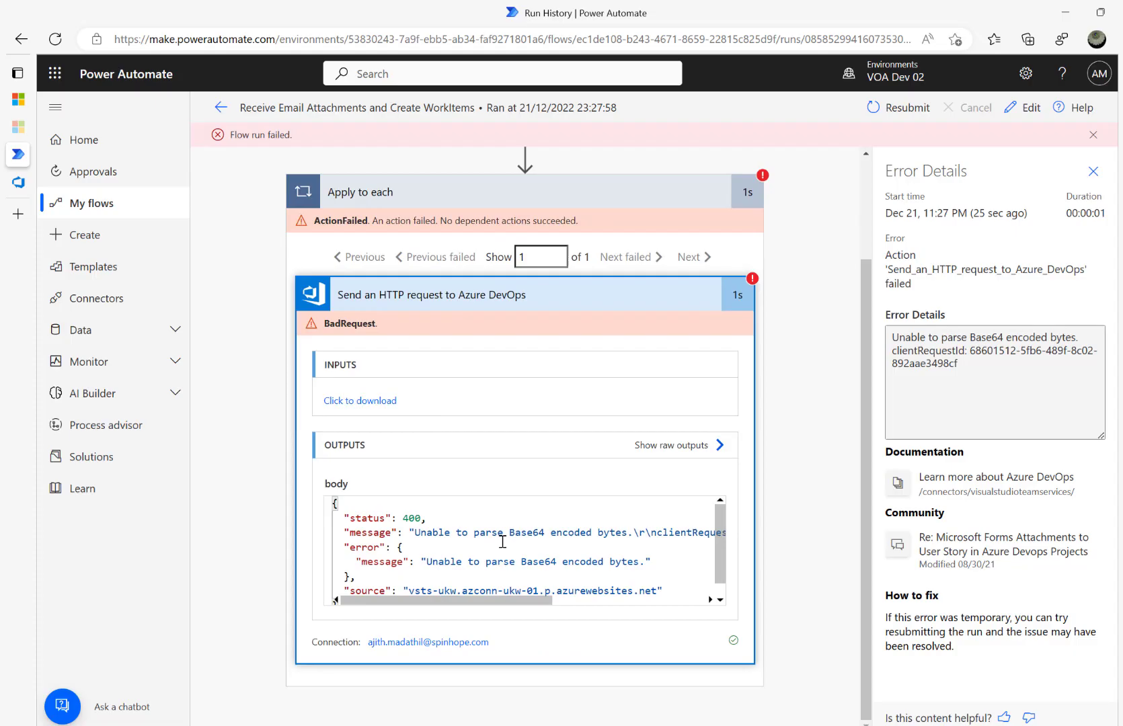
drag(493, 535, 616, 536)
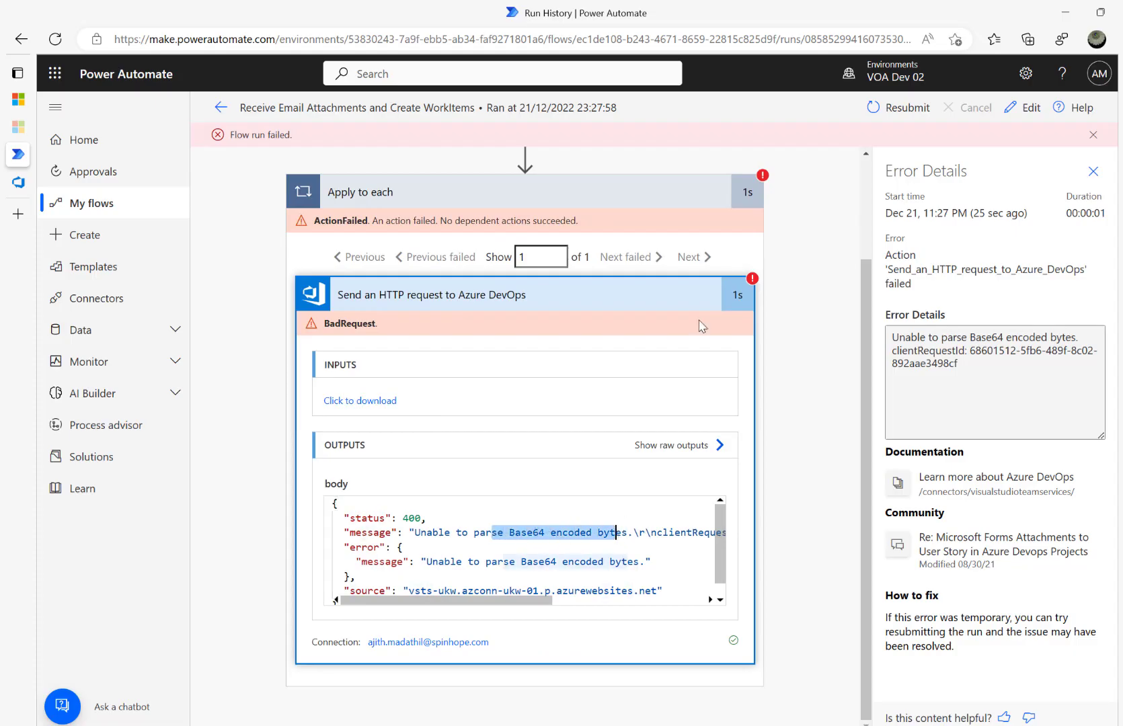
click(1019, 108)
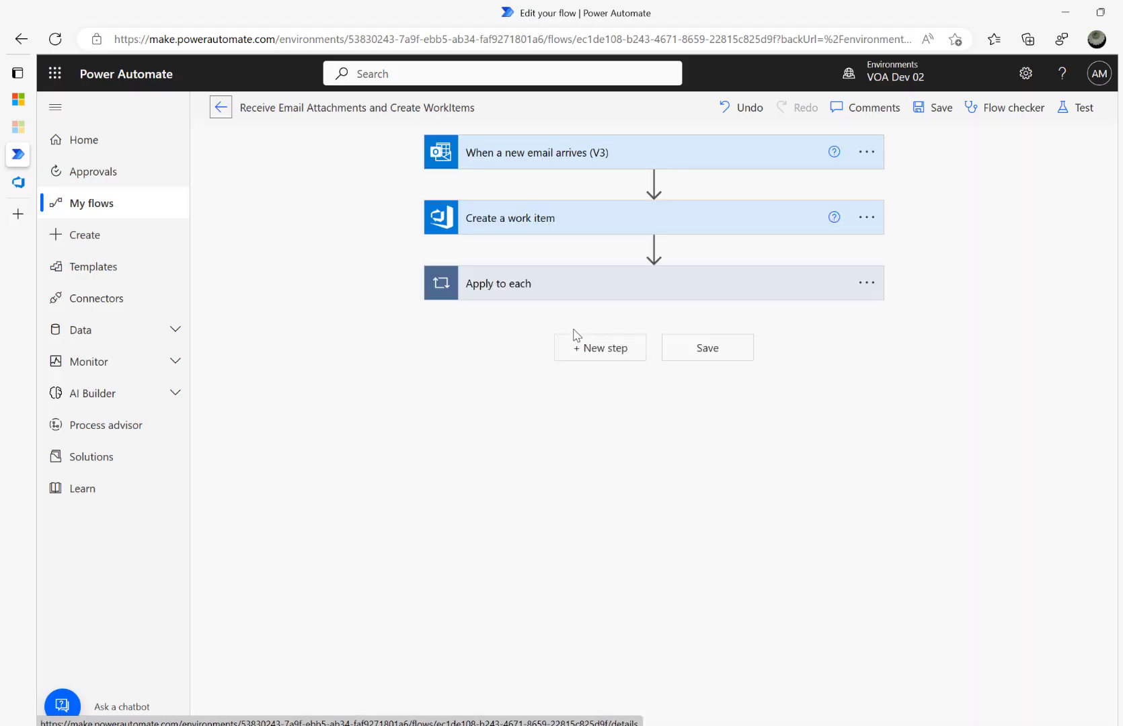
click(562, 294)
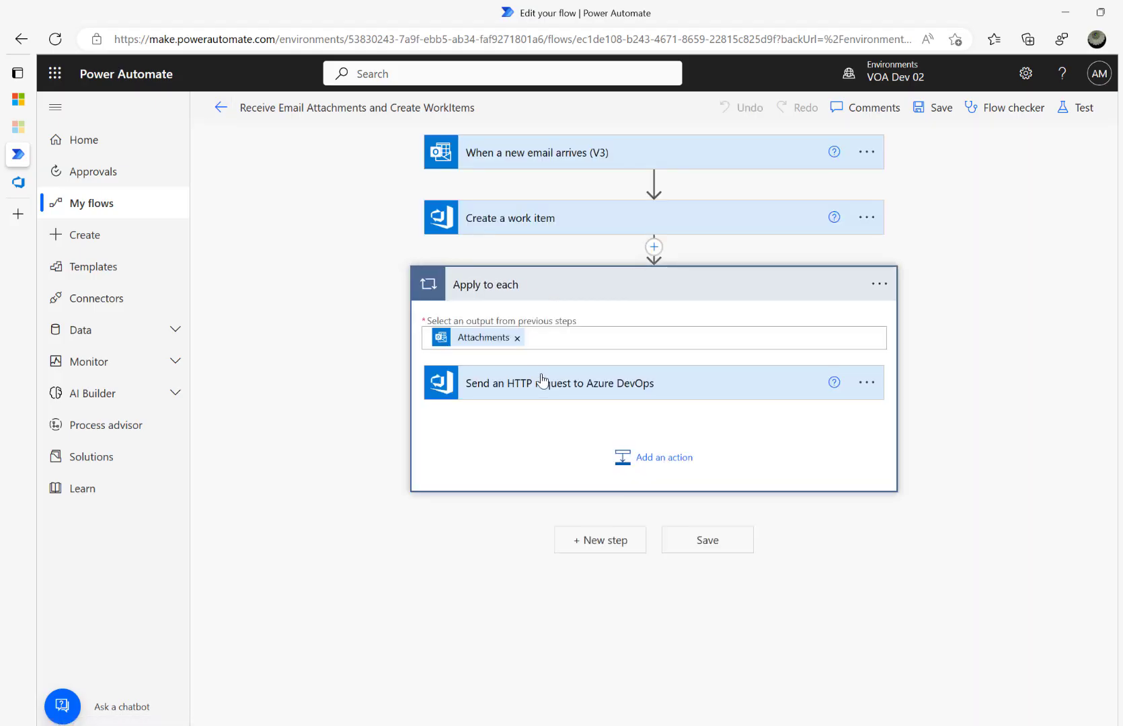
Set the HTTP request's Body is Base64 to No and save the flow
click(542, 380)
click(596, 602)
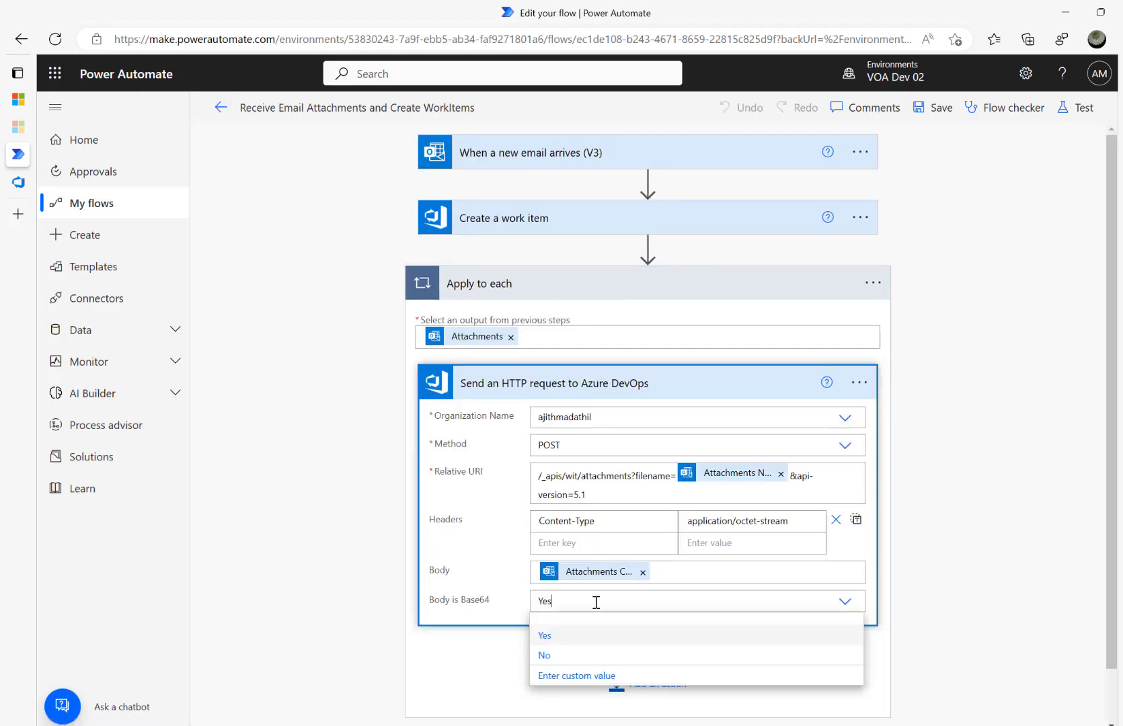
click(564, 654)
click(936, 110)
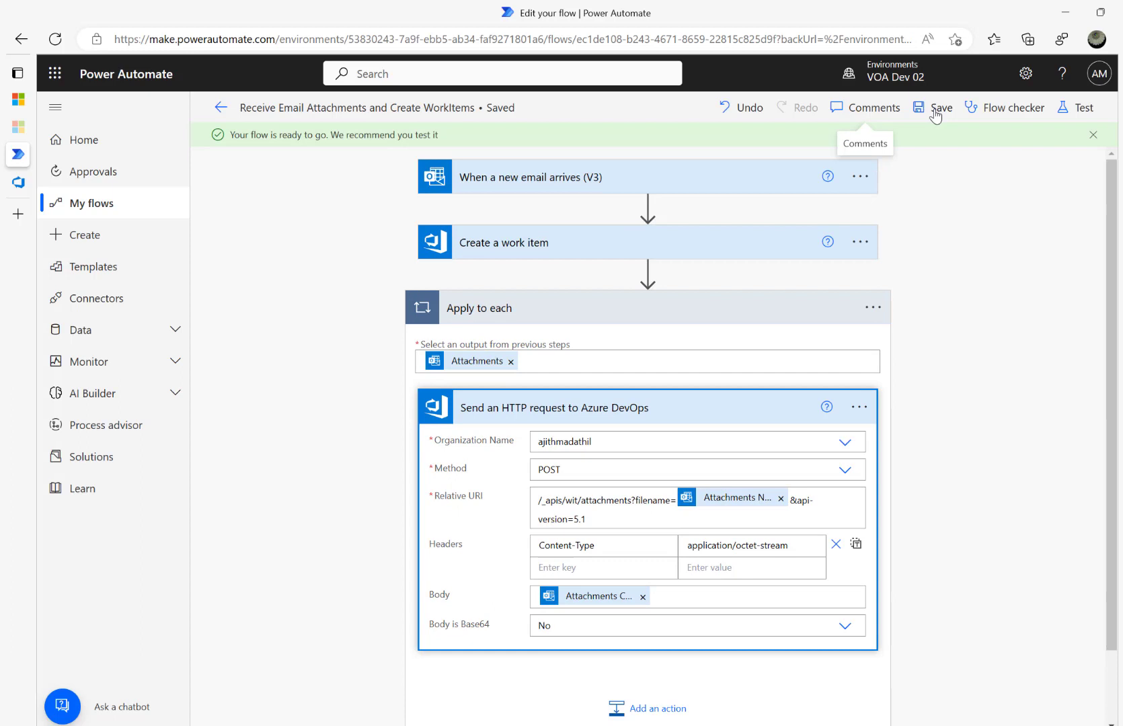
Test the flow automatically, reusing the trigger from the most recent run
click(1078, 109)
click(898, 187)
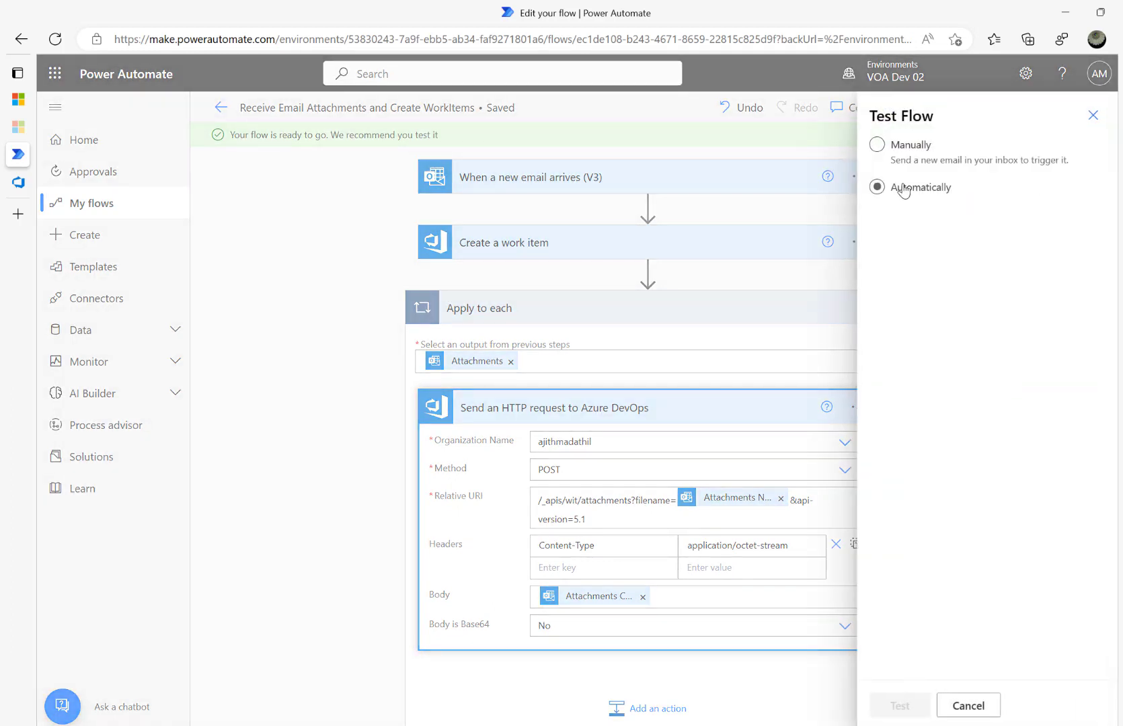
click(919, 253)
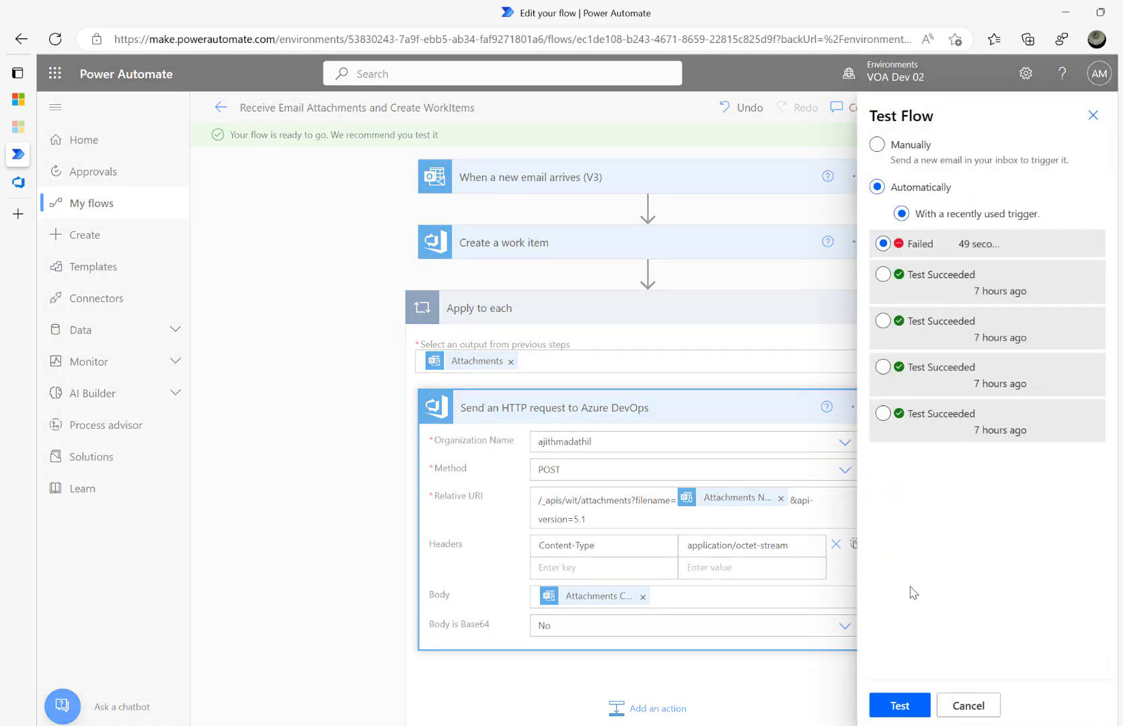
click(897, 707)
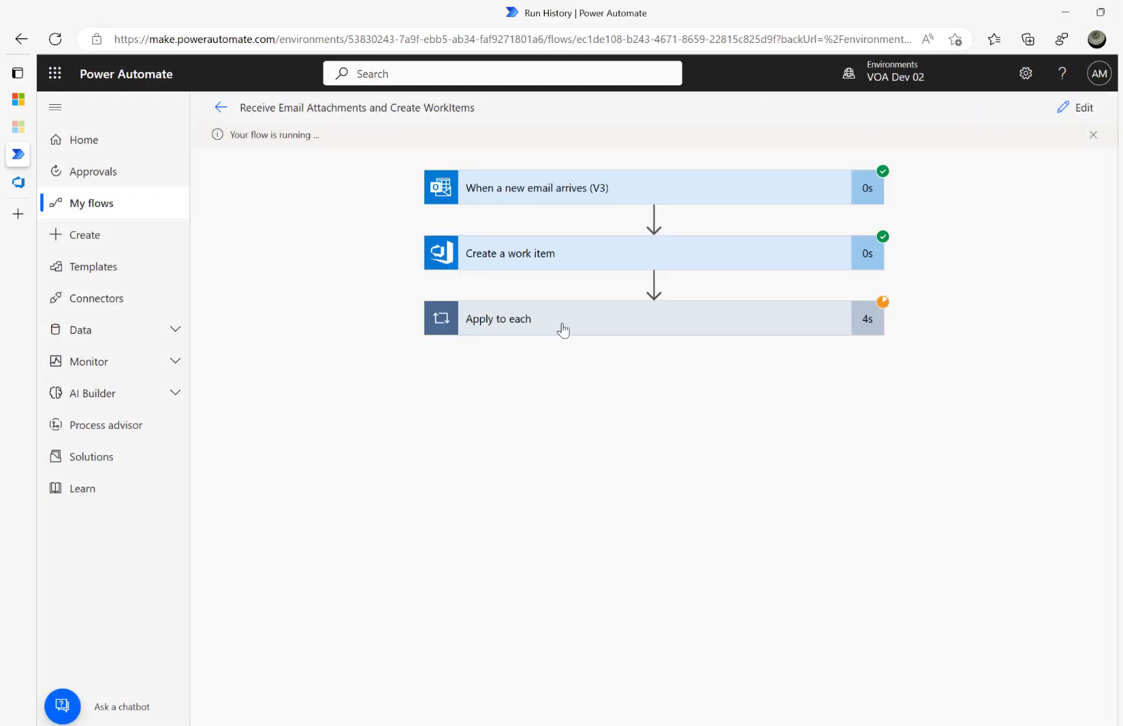
Copy the HTTP response body JSON with id and url from the successful run, then return to editing
click(561, 331)
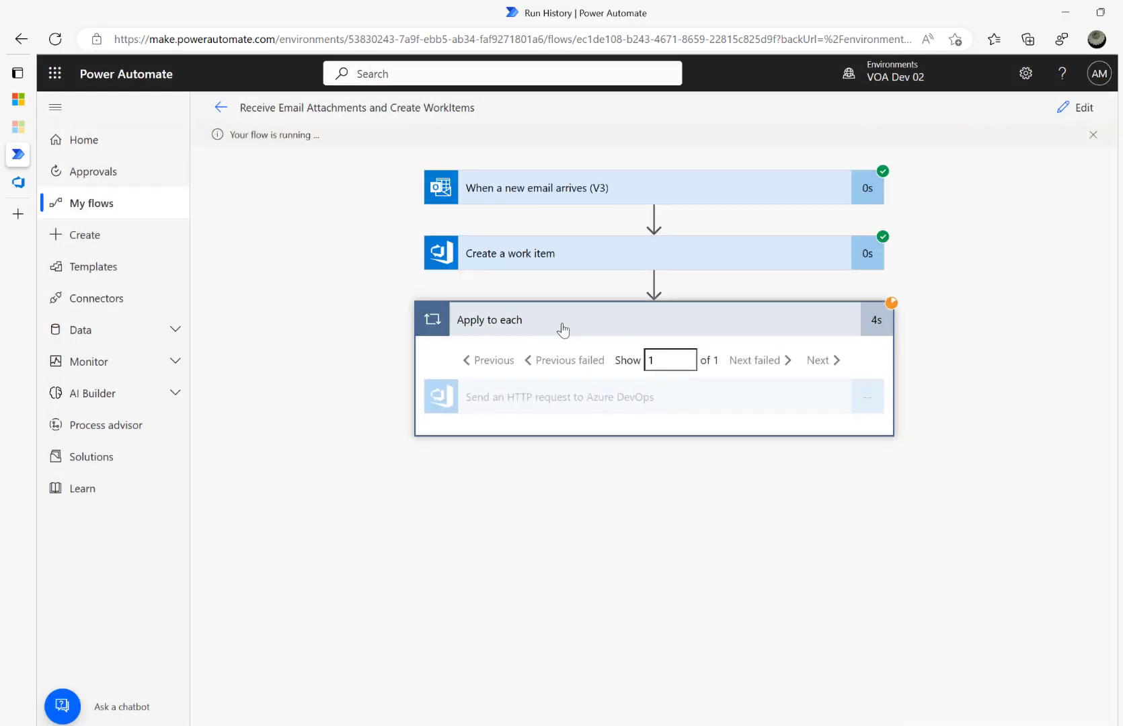
click(606, 408)
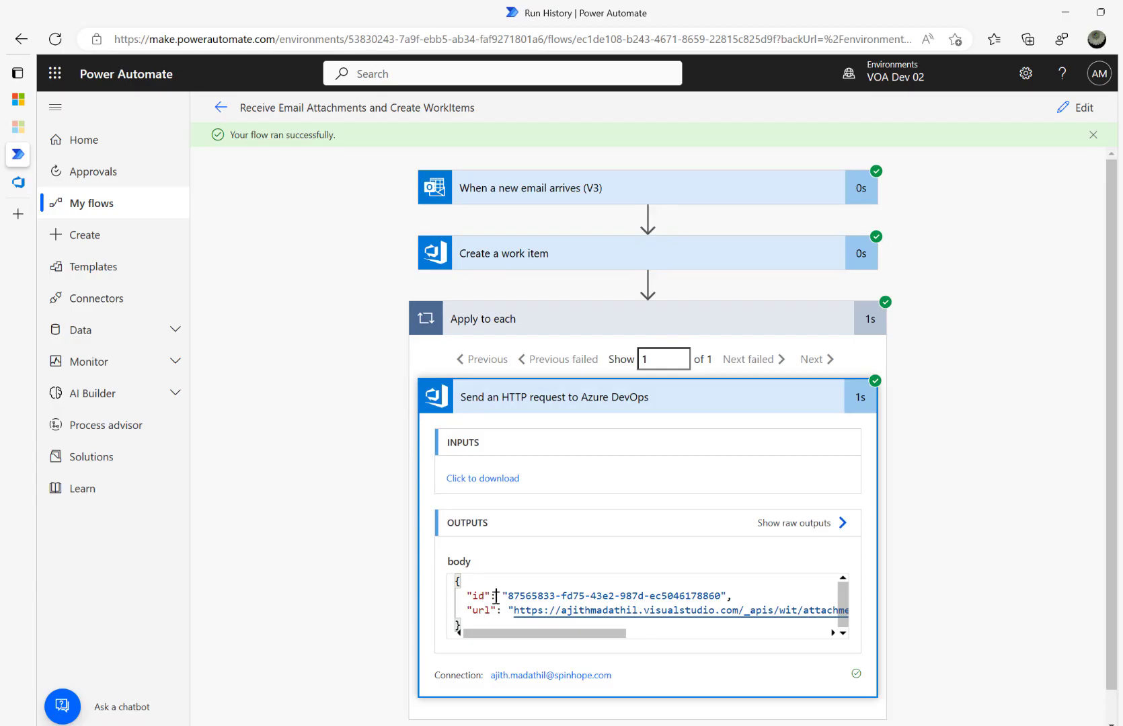
key(ctrl+a)
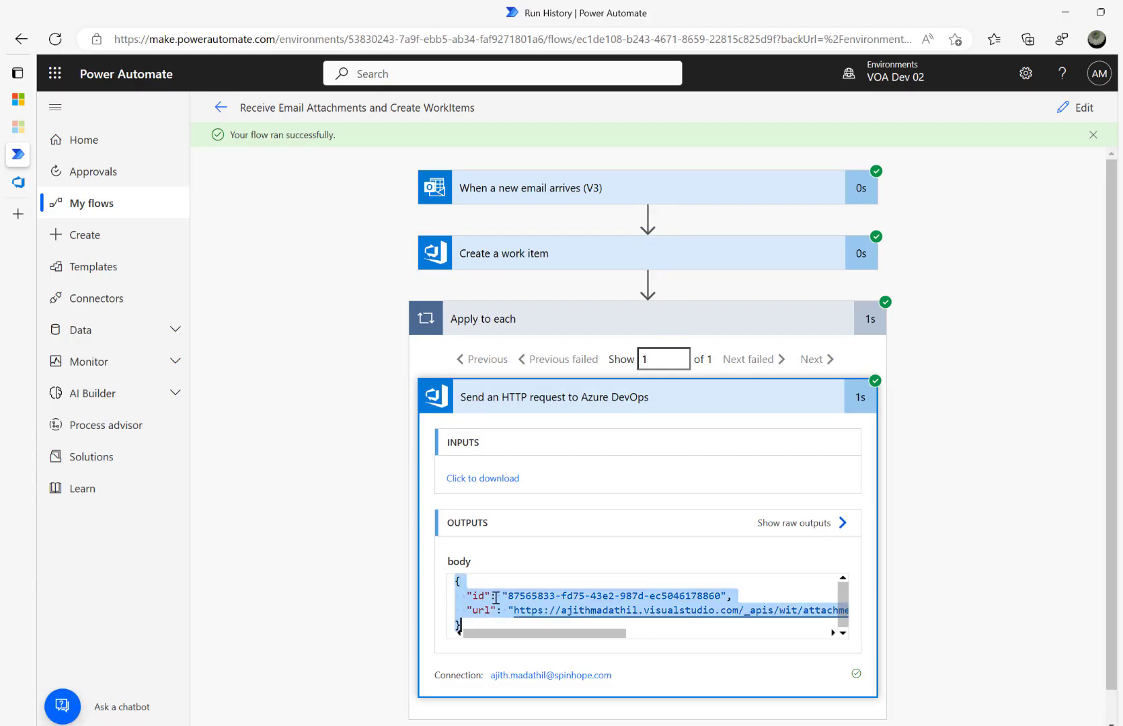
click(1076, 109)
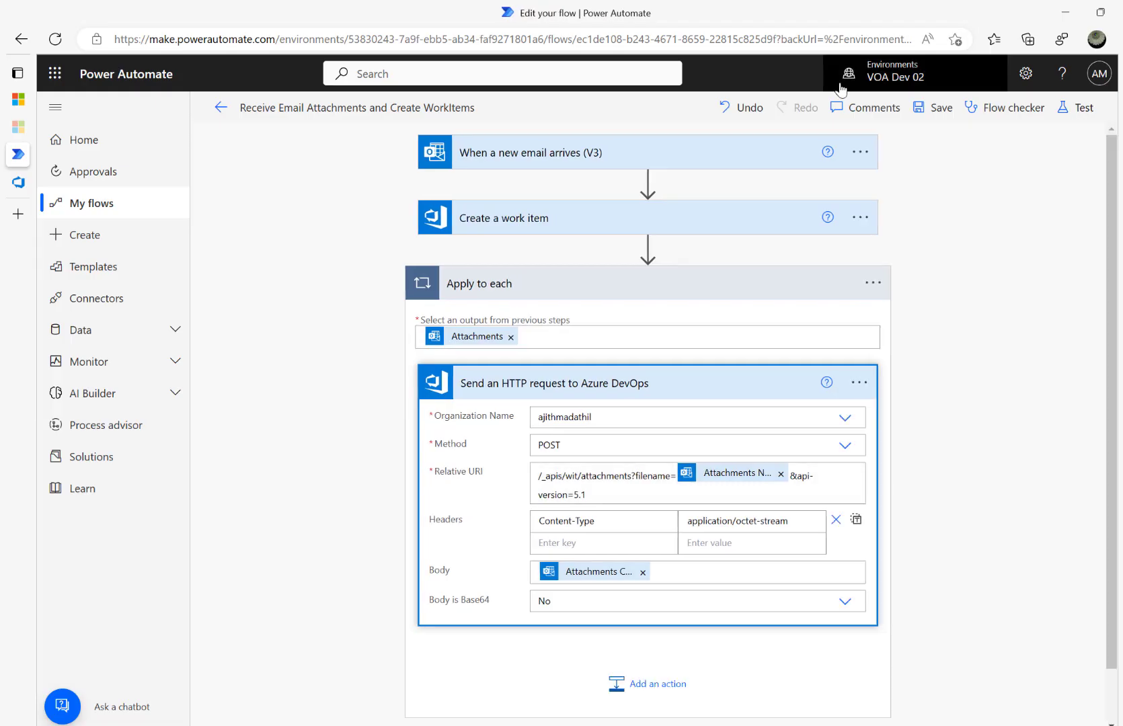
Add a Data Operation Parse JSON action inside the loop after the HTTP request
click(631, 678)
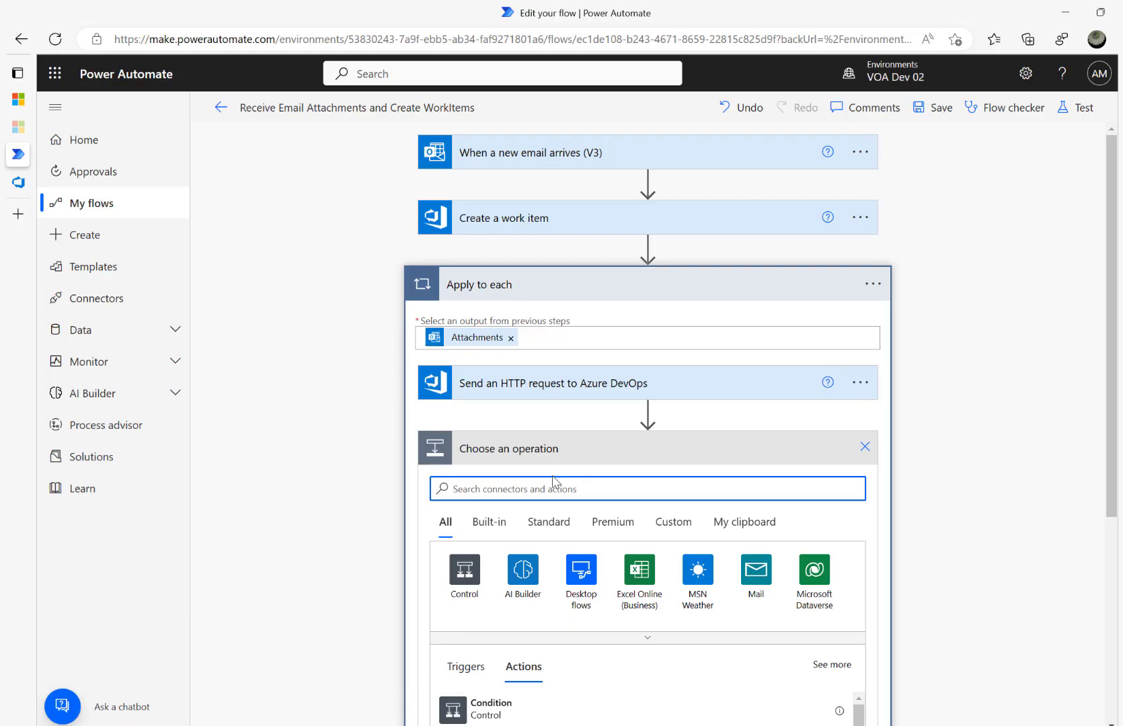
text(parse)
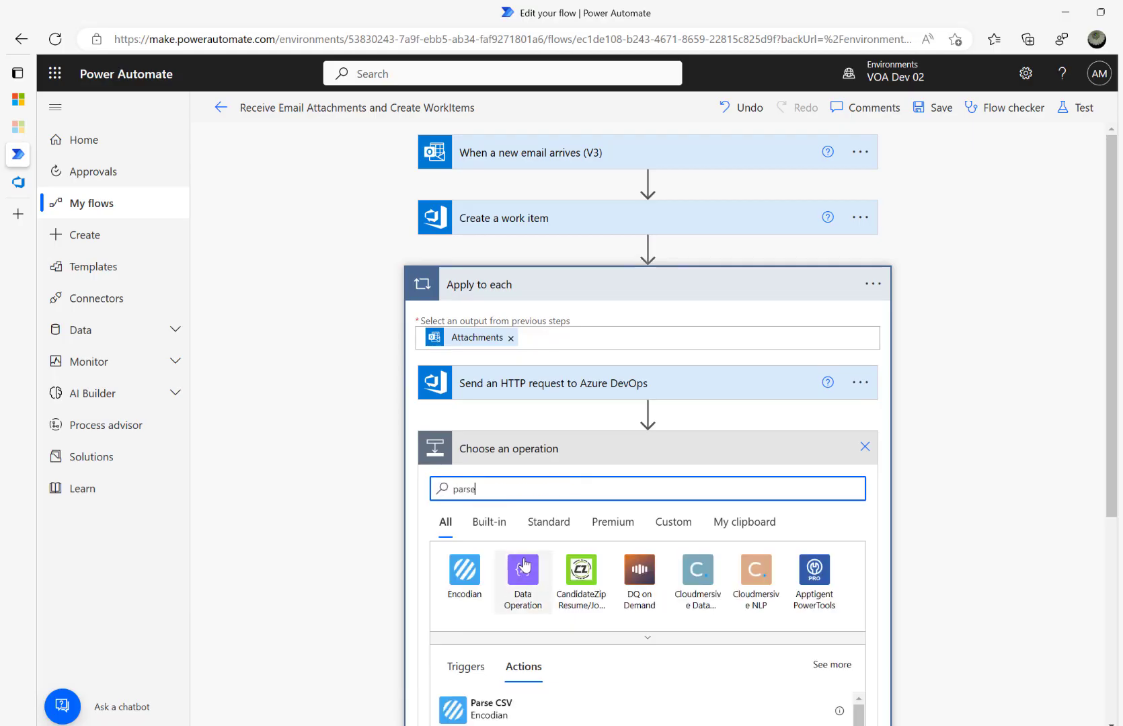
click(522, 572)
scroll(600, 548, down, 3)
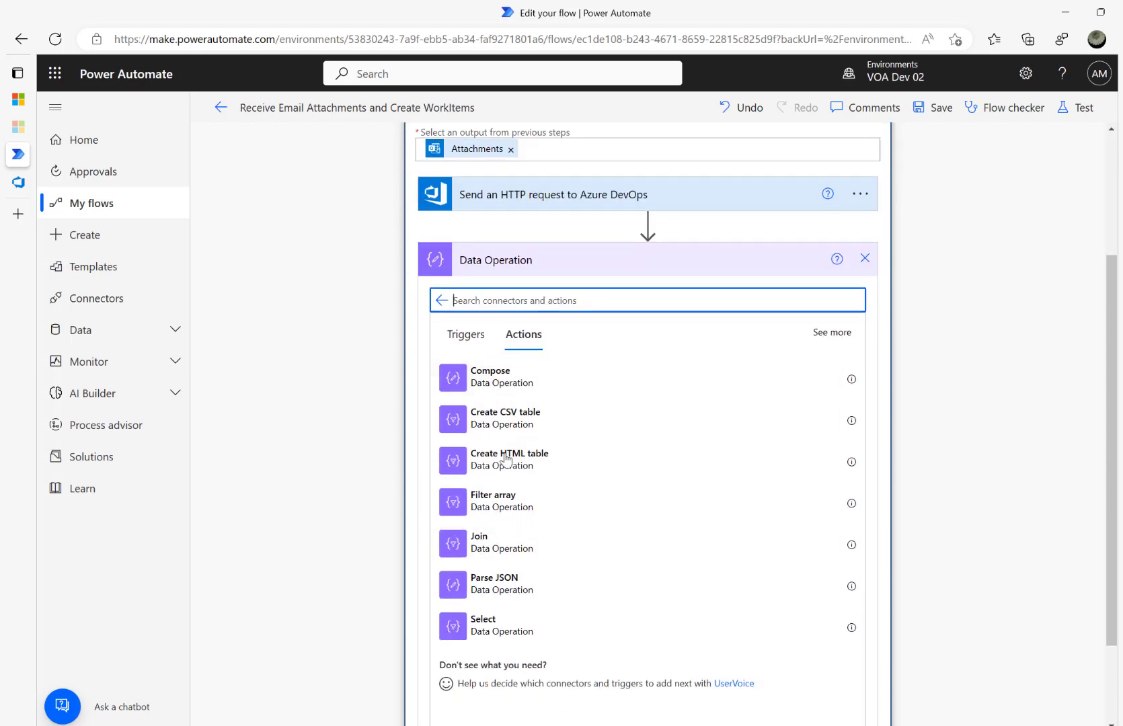
click(493, 583)
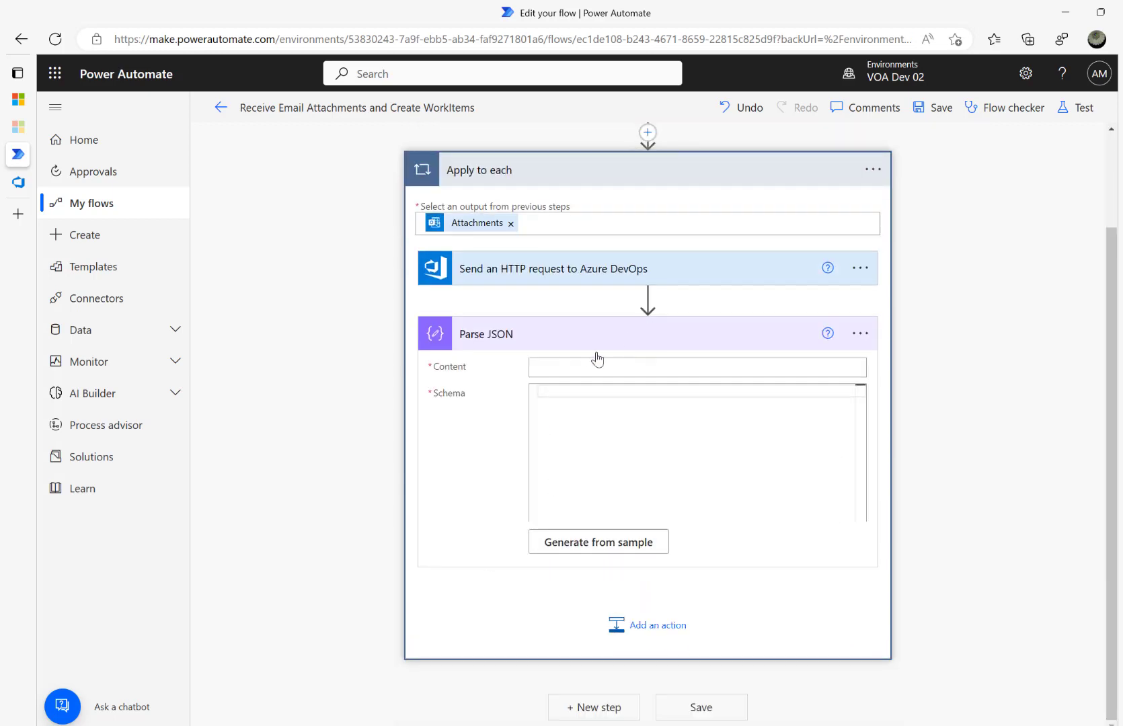
Set Parse JSON Content to the HTTP body and generate its schema from the pasted sample JSON
click(593, 365)
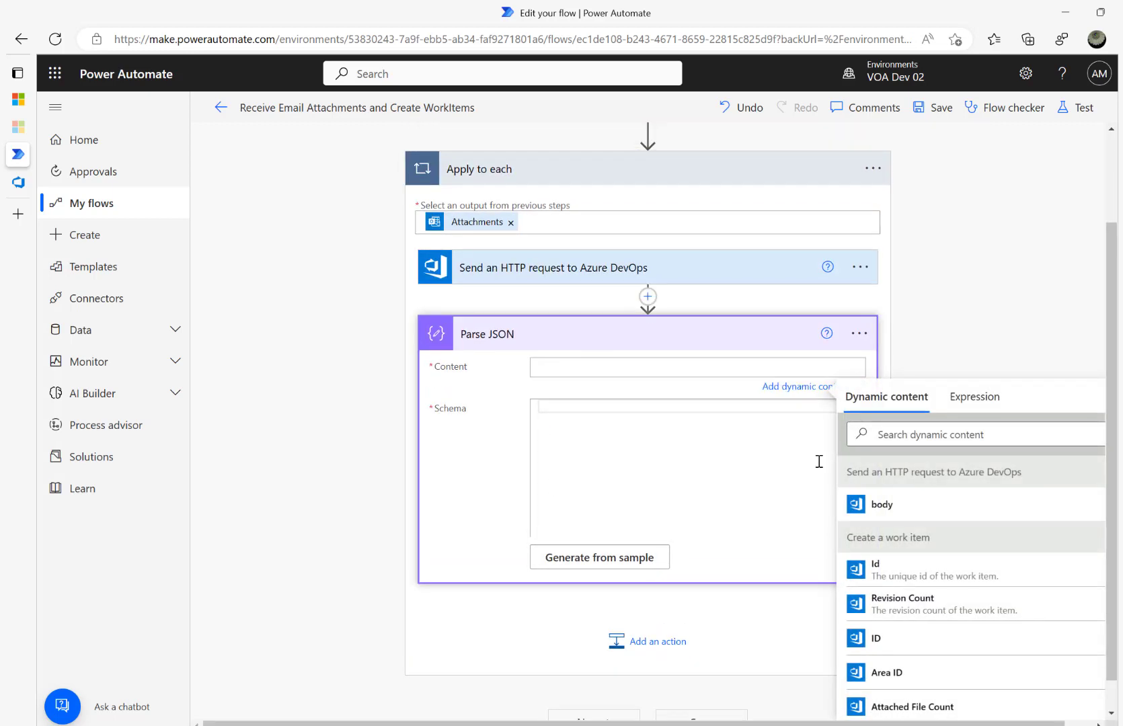
click(882, 510)
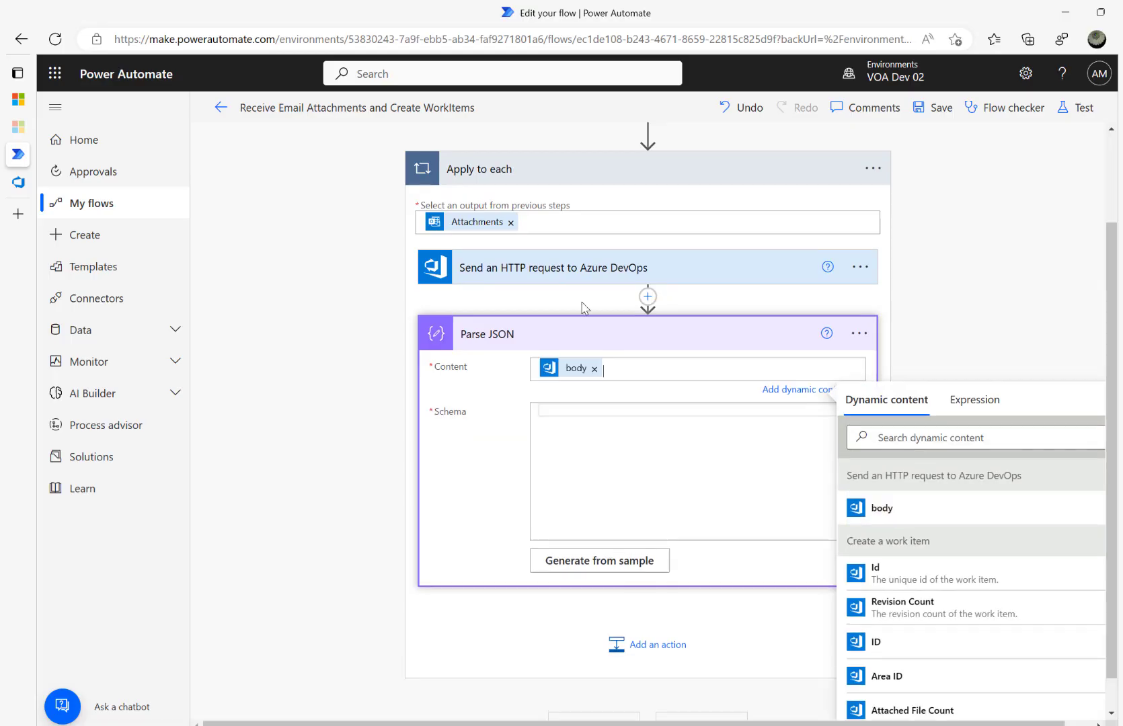
click(607, 560)
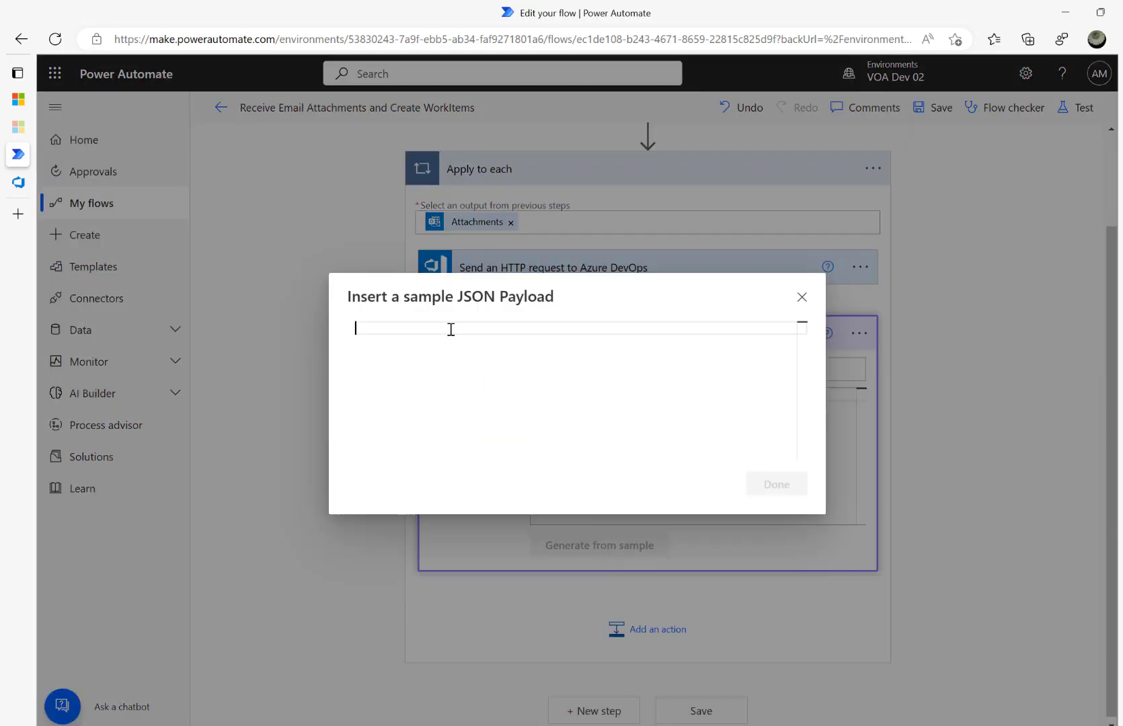
key(ctrl+v)
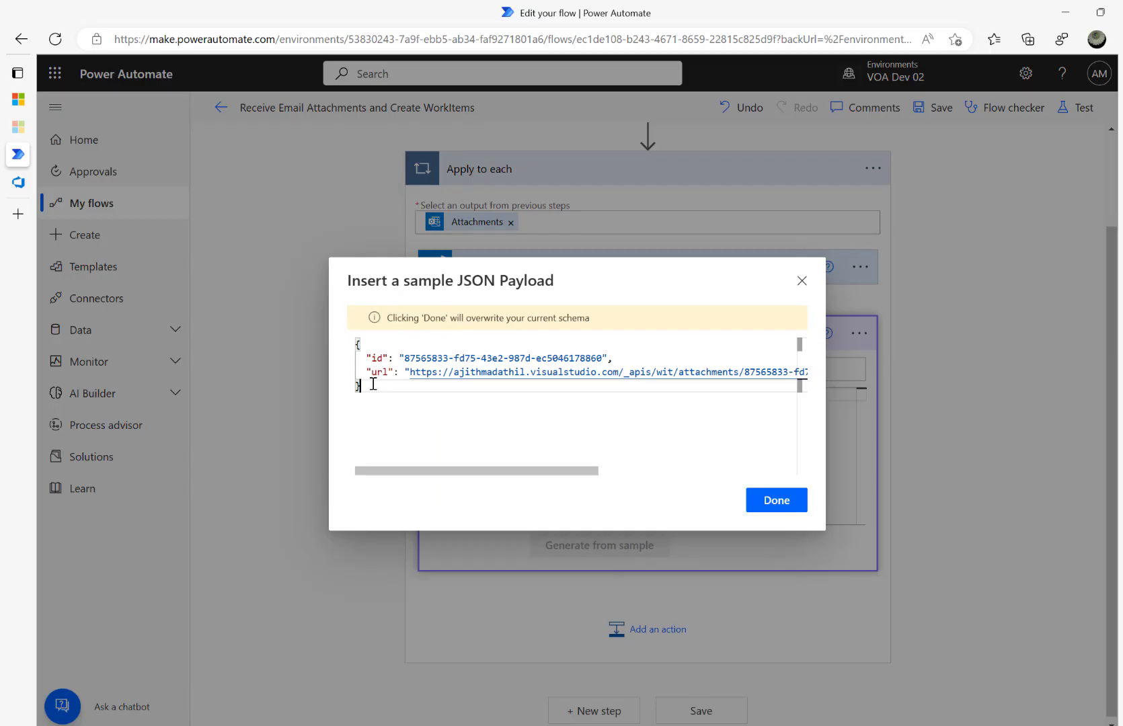
click(780, 501)
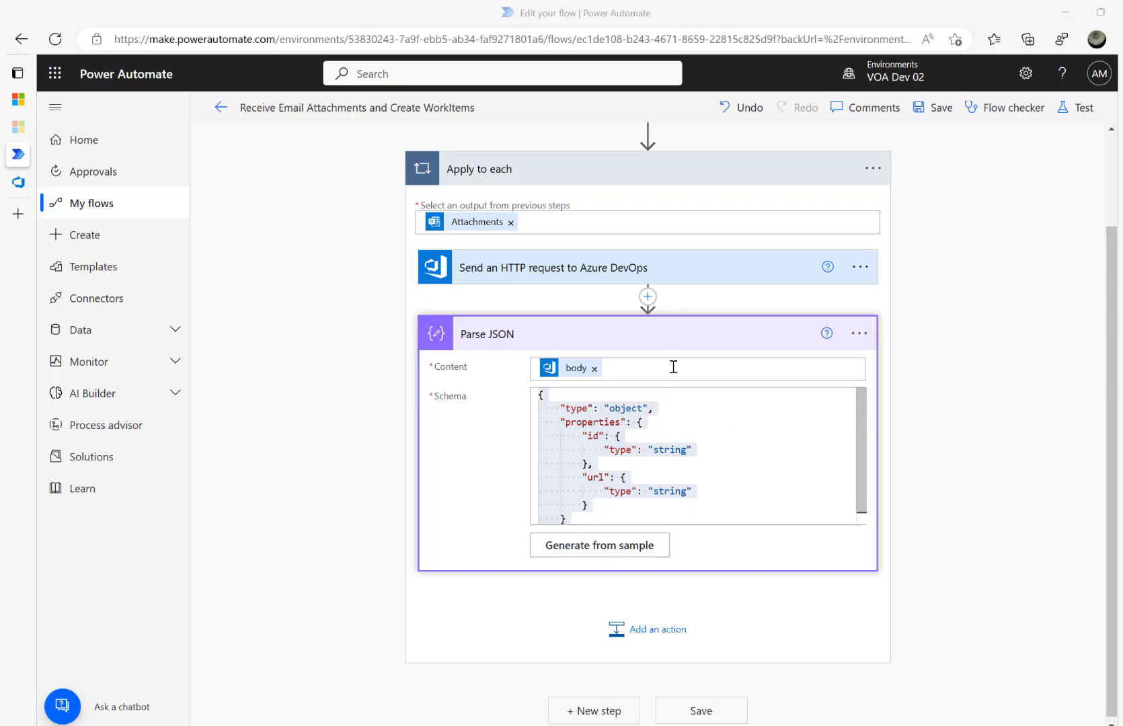
scroll(564, 240, up, 2)
scroll(549, 278, down, 2)
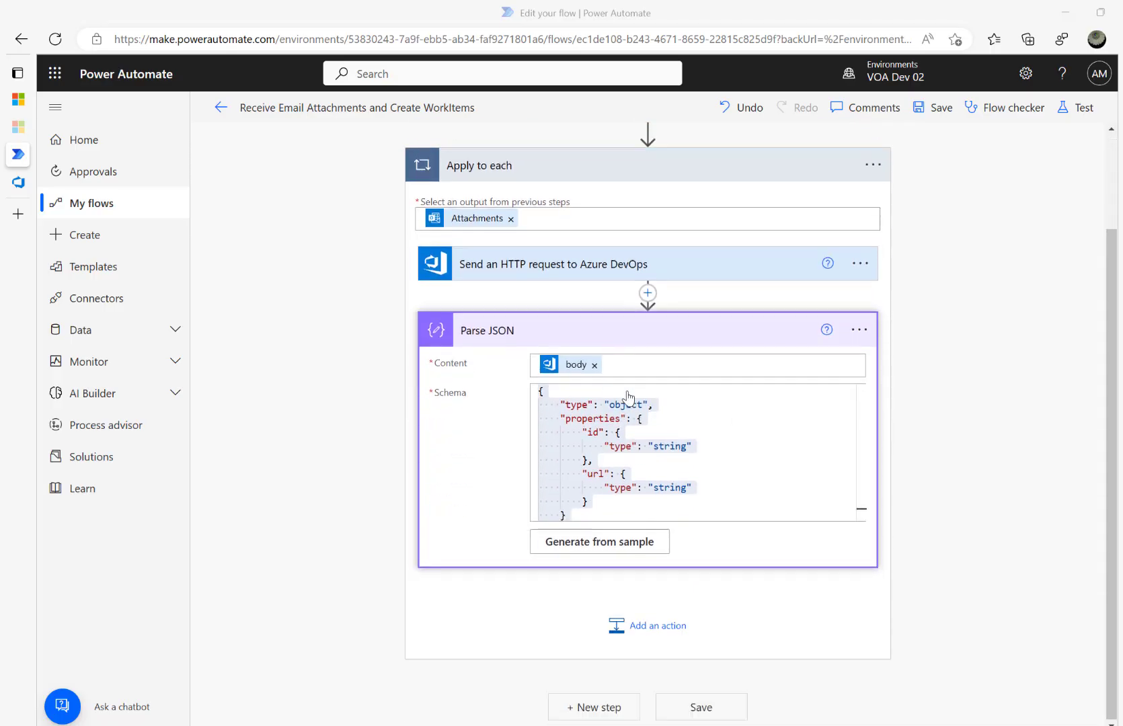
Add a second Send an HTTP request to Azure DevOps action after Parse JSON
click(654, 639)
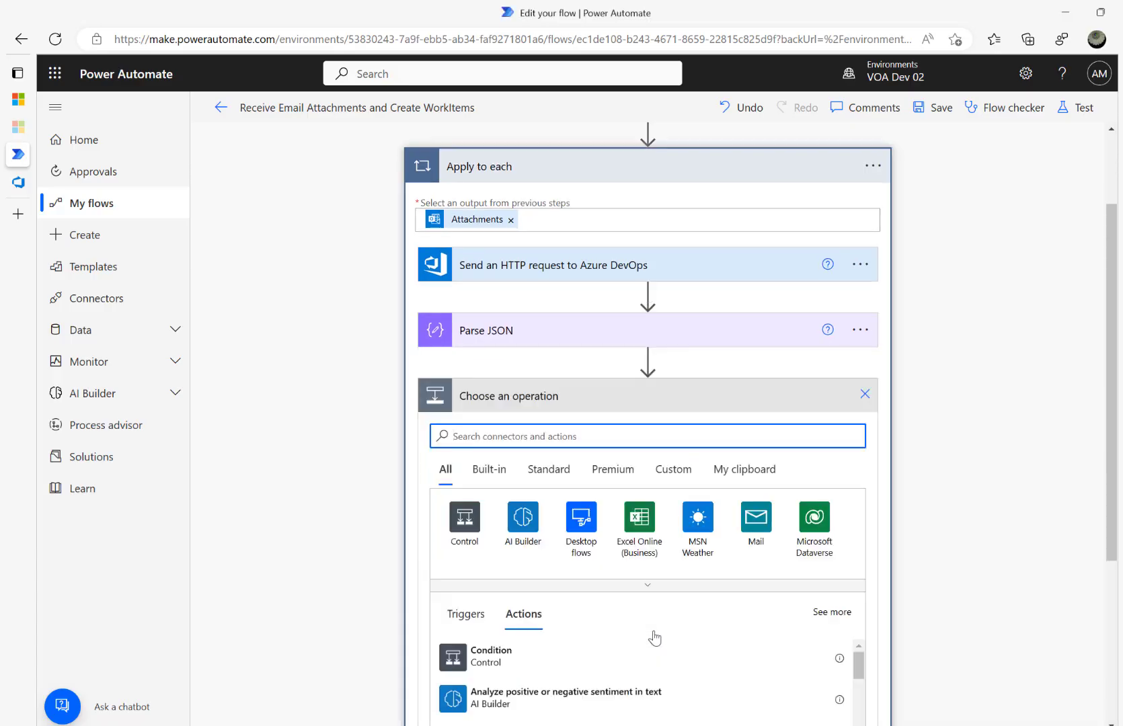
text(se)
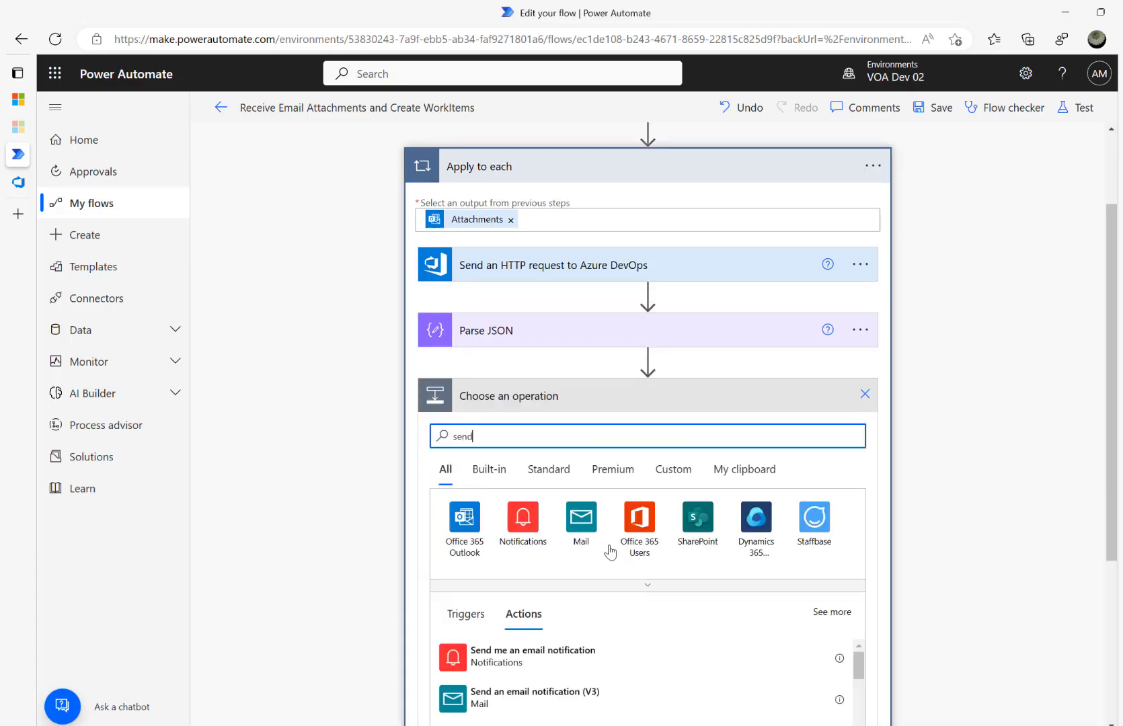
text(nd)
key(ctrl+a)
text(a)
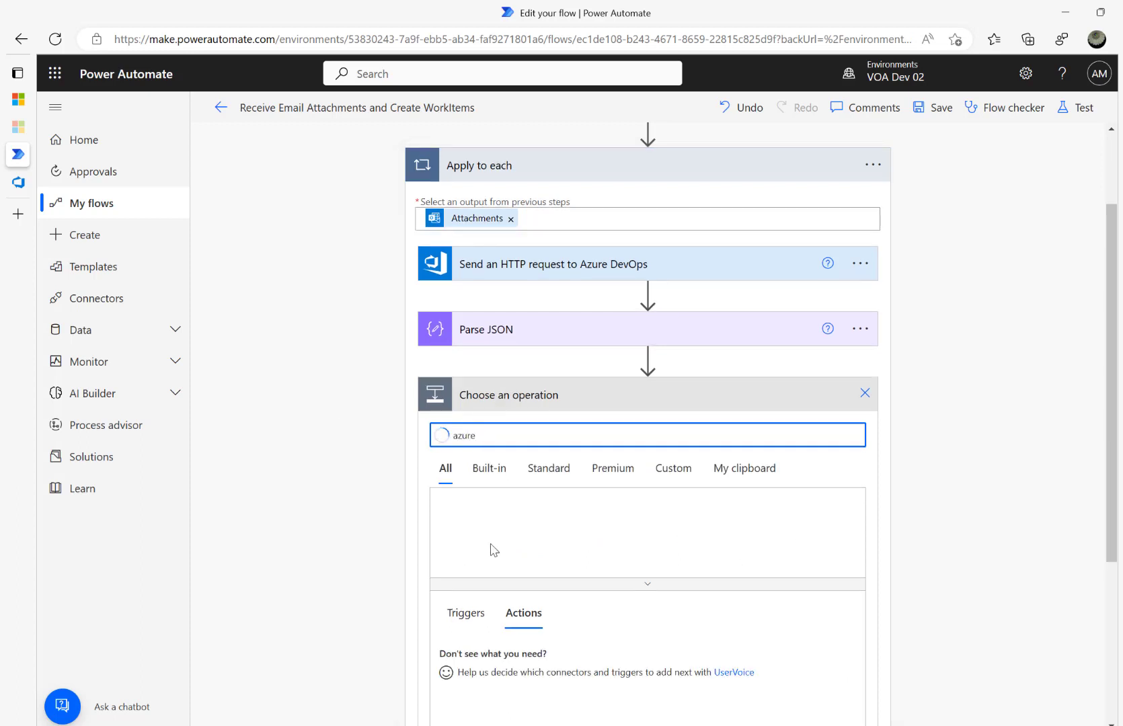
click(513, 661)
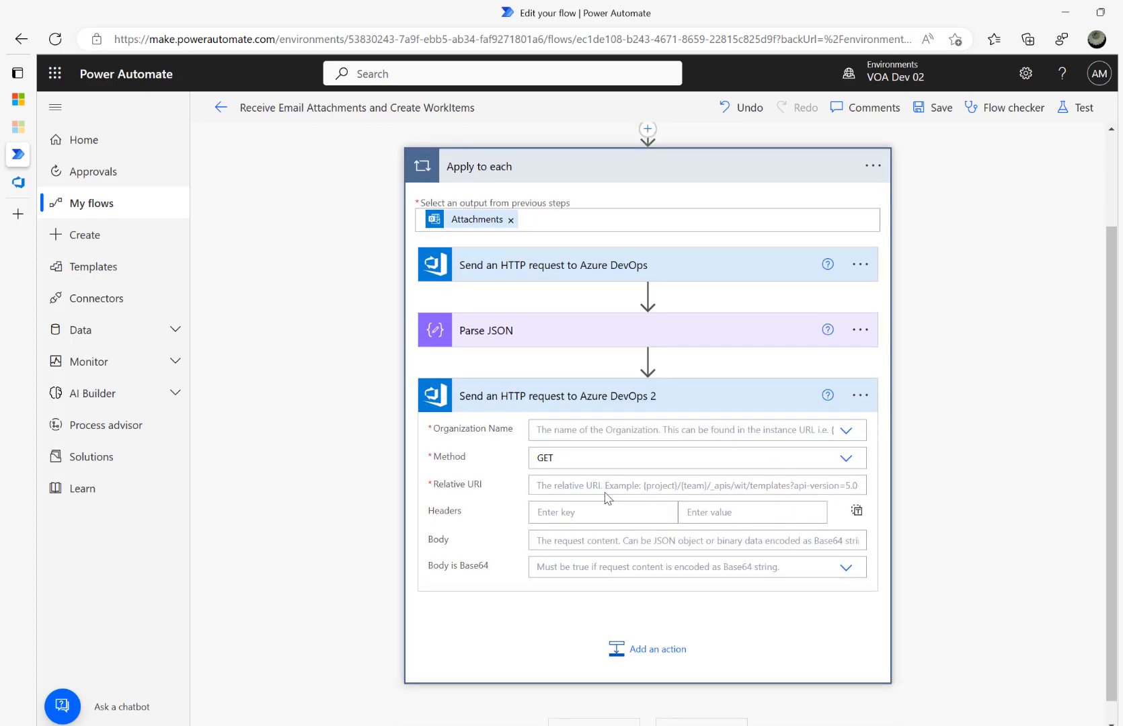
Choose the organization, set the method to PATCH, and paste relative URI /_apis/wit/workitems/Id/?api-version=5.1
click(846, 431)
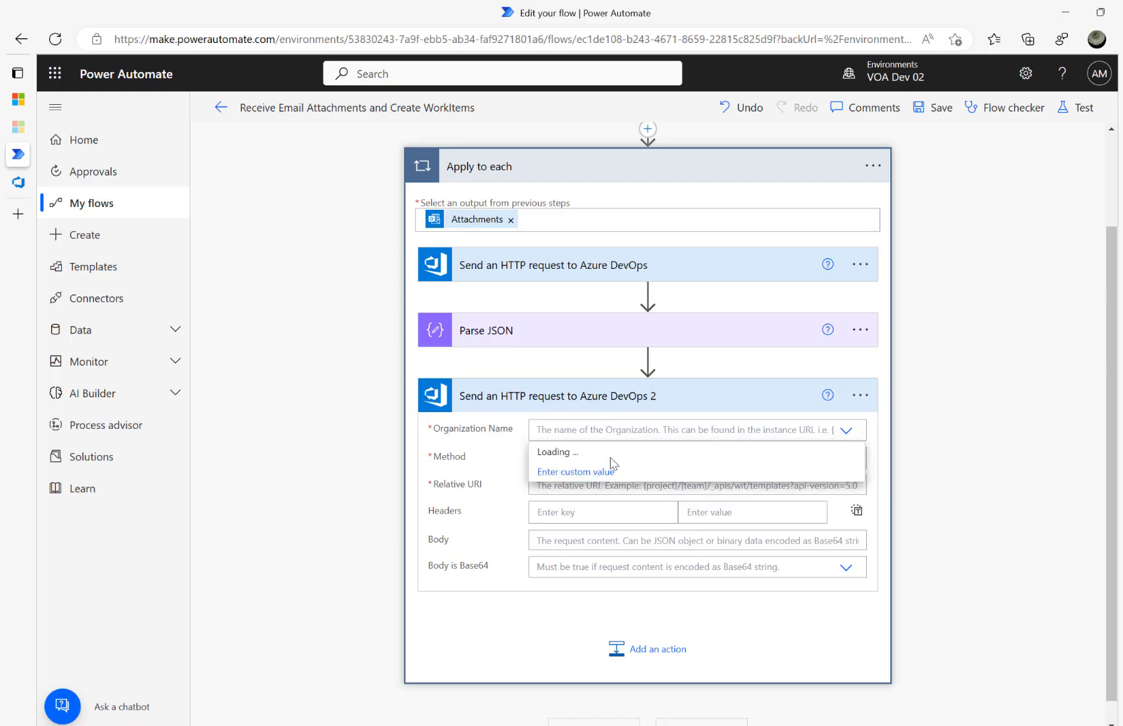
click(586, 462)
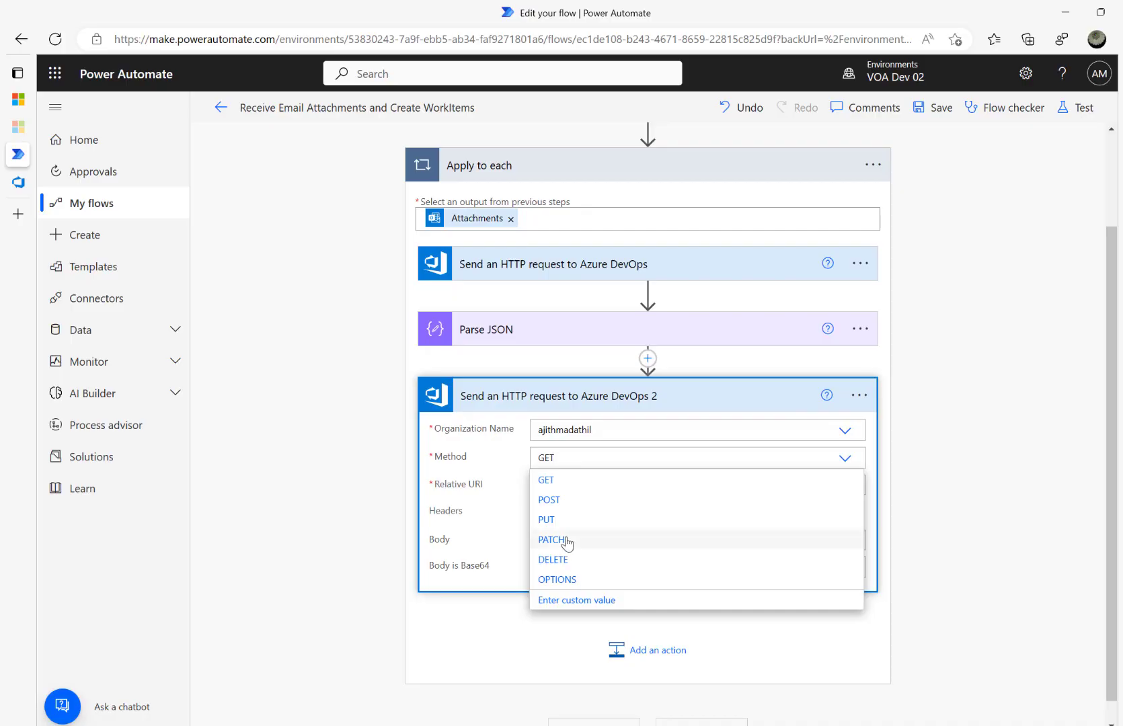
click(565, 540)
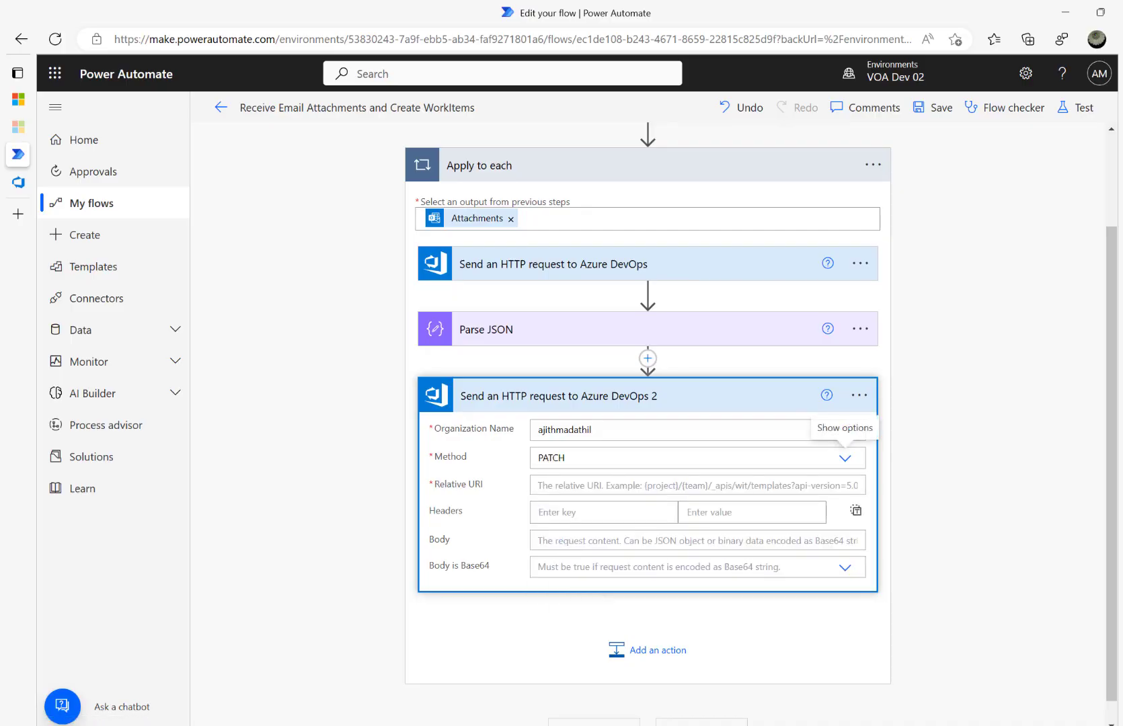
click(617, 483)
key(ctrl+v)
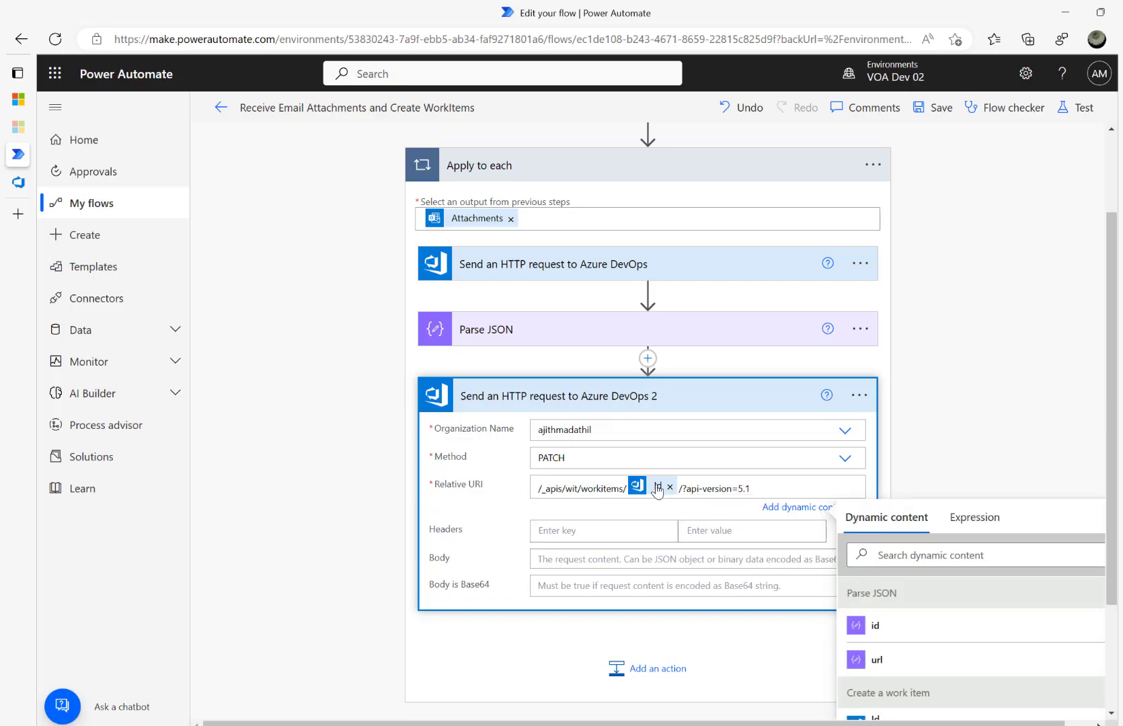
scroll(649, 249, up, 2)
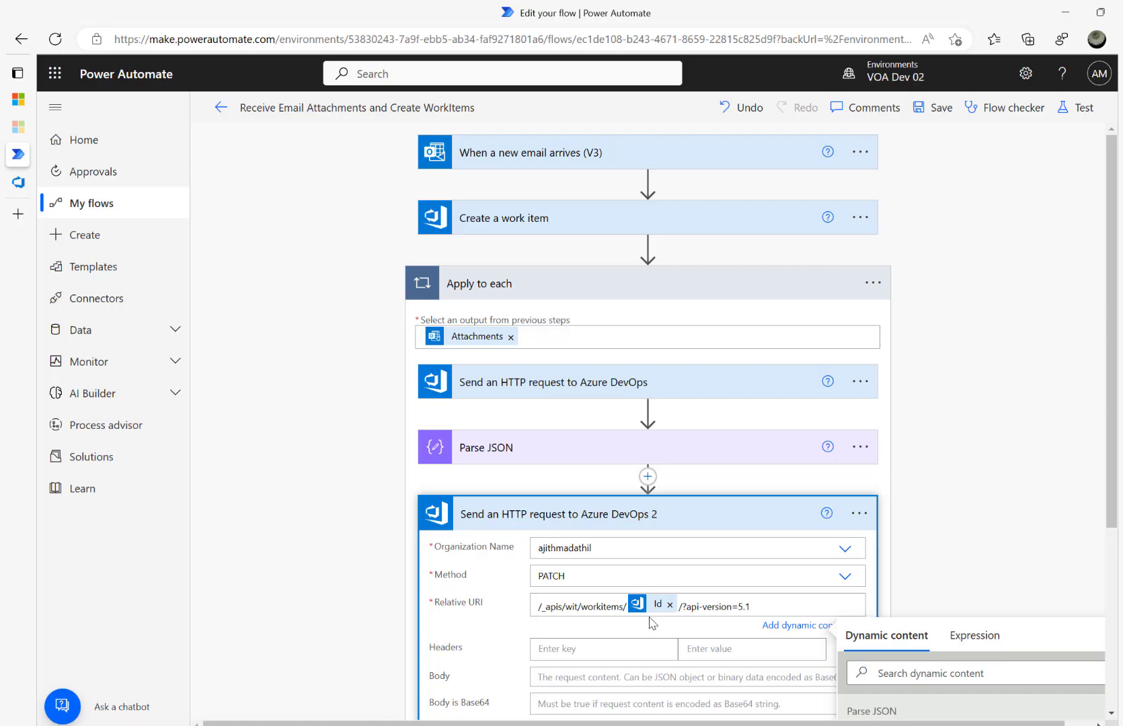
scroll(652, 623, down, 1)
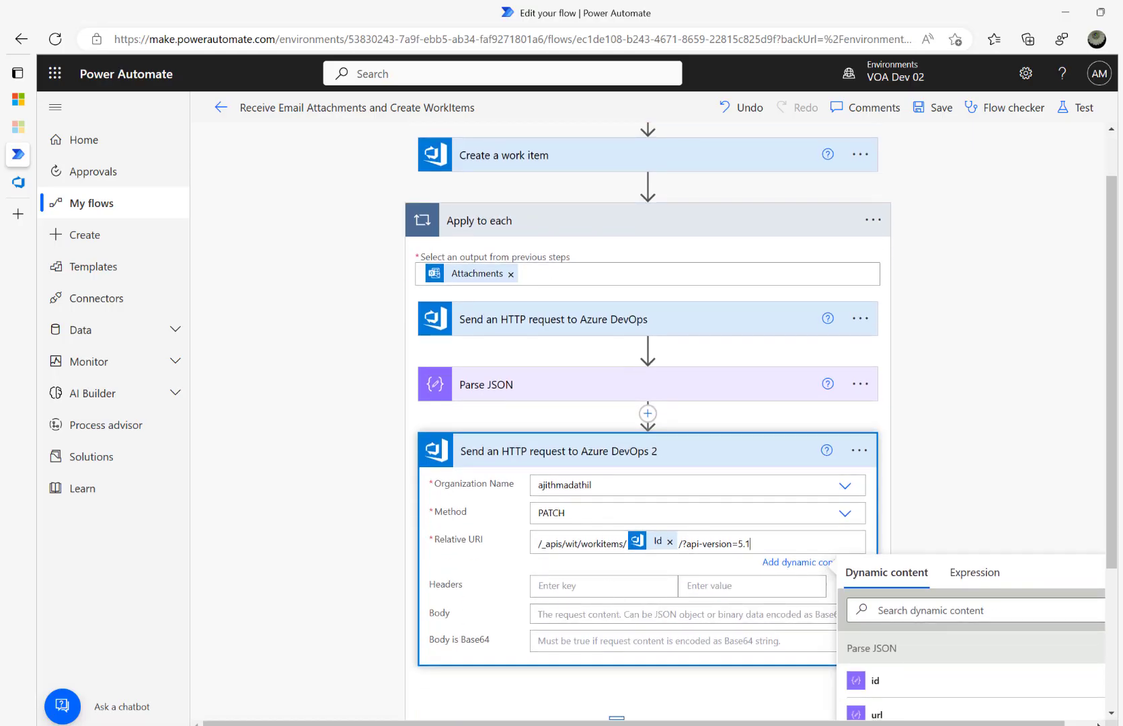
Add the header Content-Type with value application/json-patch+json to the PATCH request
key(alt+Tab)
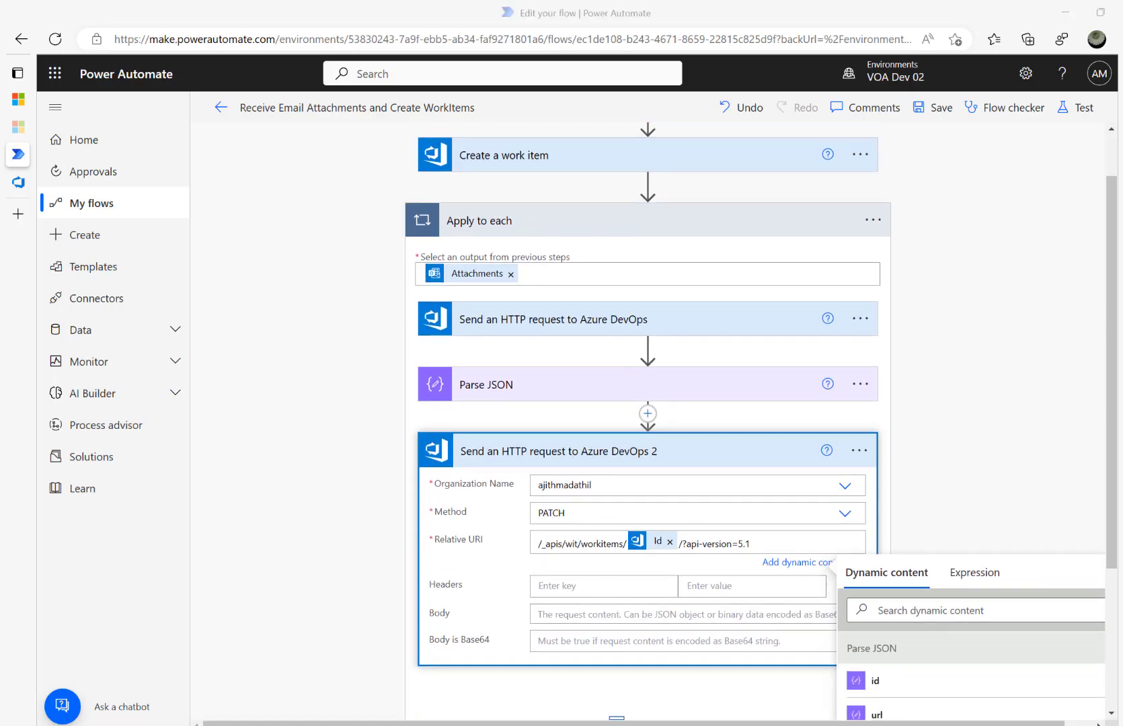
click(587, 598)
text(Content-Type)
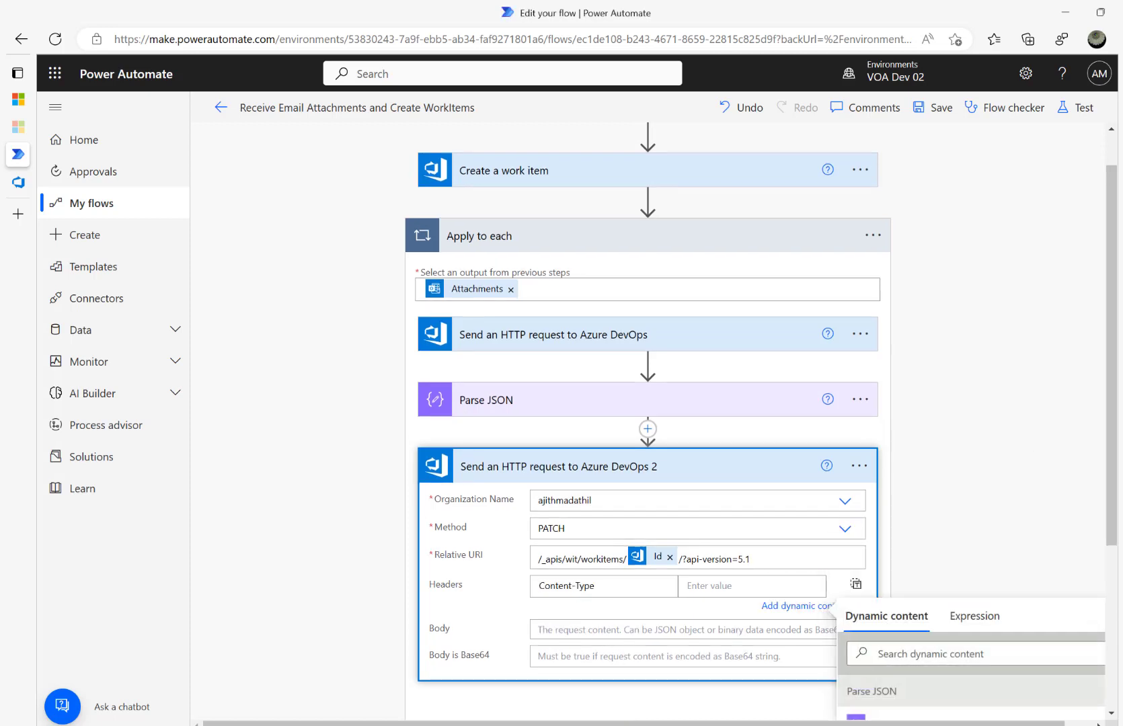
key(alt+Tab)
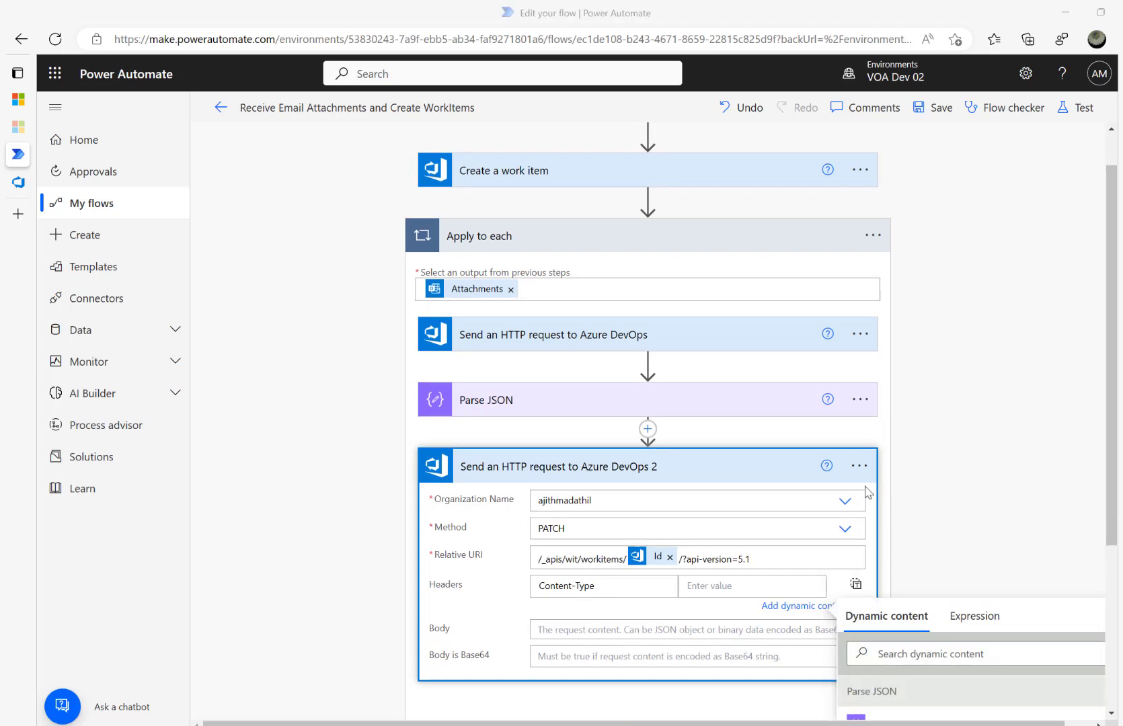
click(748, 589)
text(application/json-patch+json)
scroll(795, 599, down, 2)
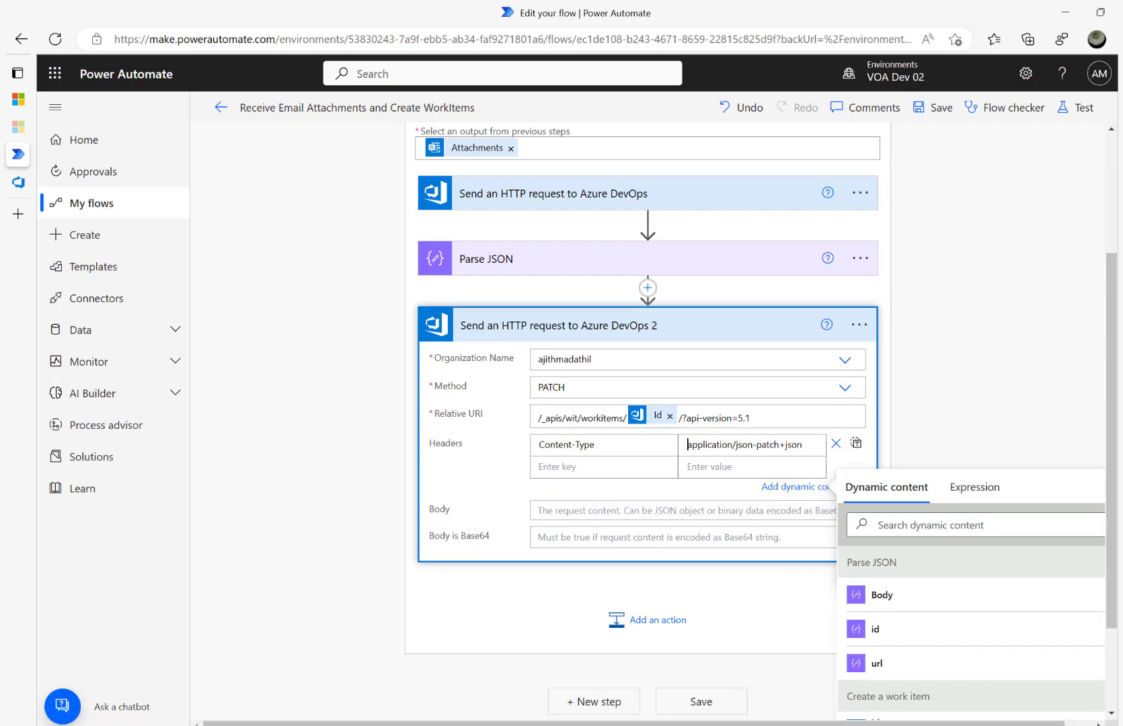
Paste the JSON patch body that adds an AttachedFile relation with url and attachment name
key(alt+Tab)
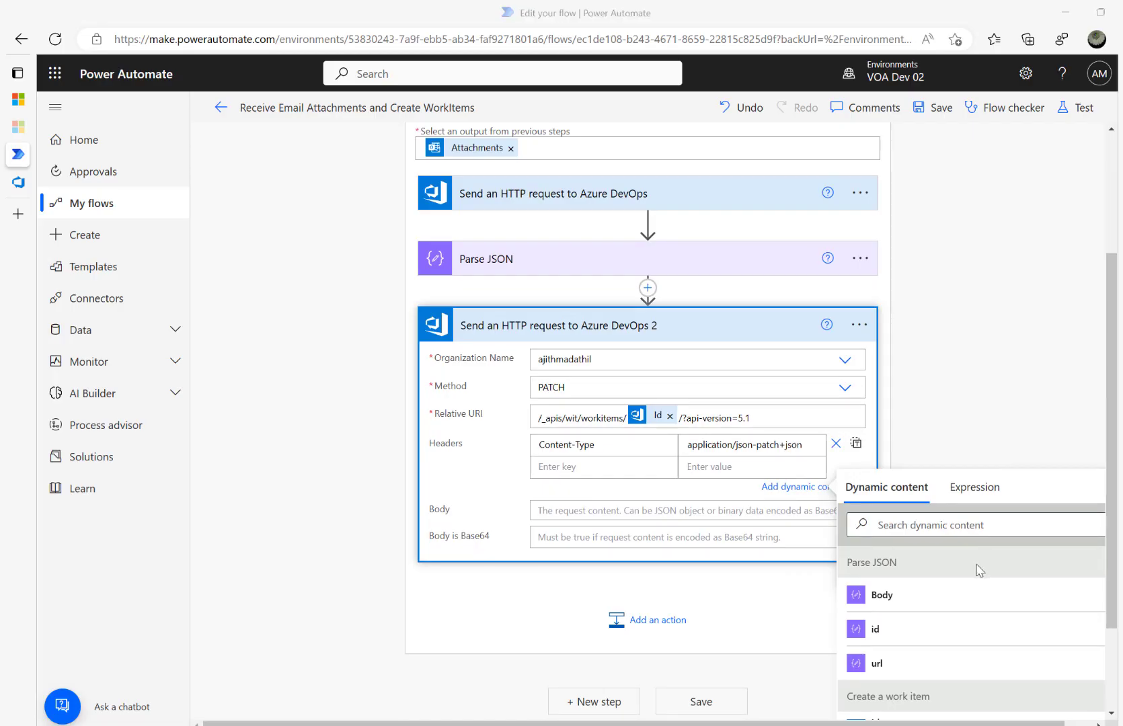
click(662, 511)
text([  {  'op': 'add',  'path': '/relations/-',  'value': {  'rel': 'AttachedFile',  'url': 'url',  'attributes': {  'comment': 'Bug details',  'name':'Attachments Name'  }  }  } ])
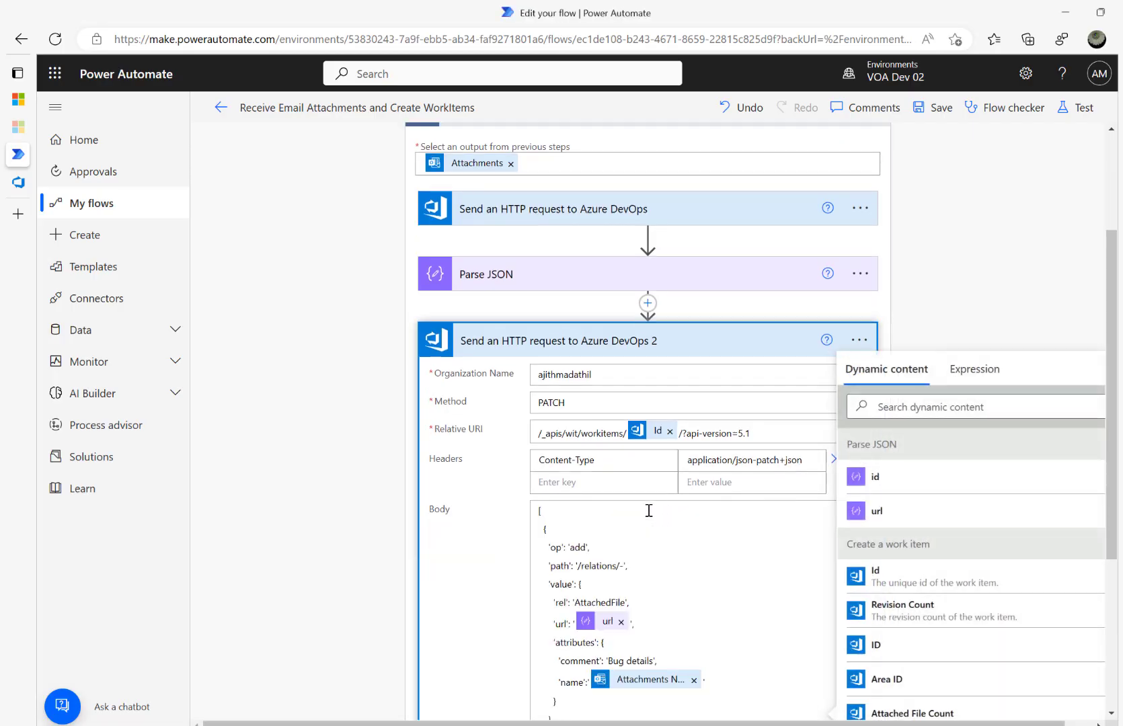
scroll(308, 521, down, 2)
scroll(309, 520, down, 1)
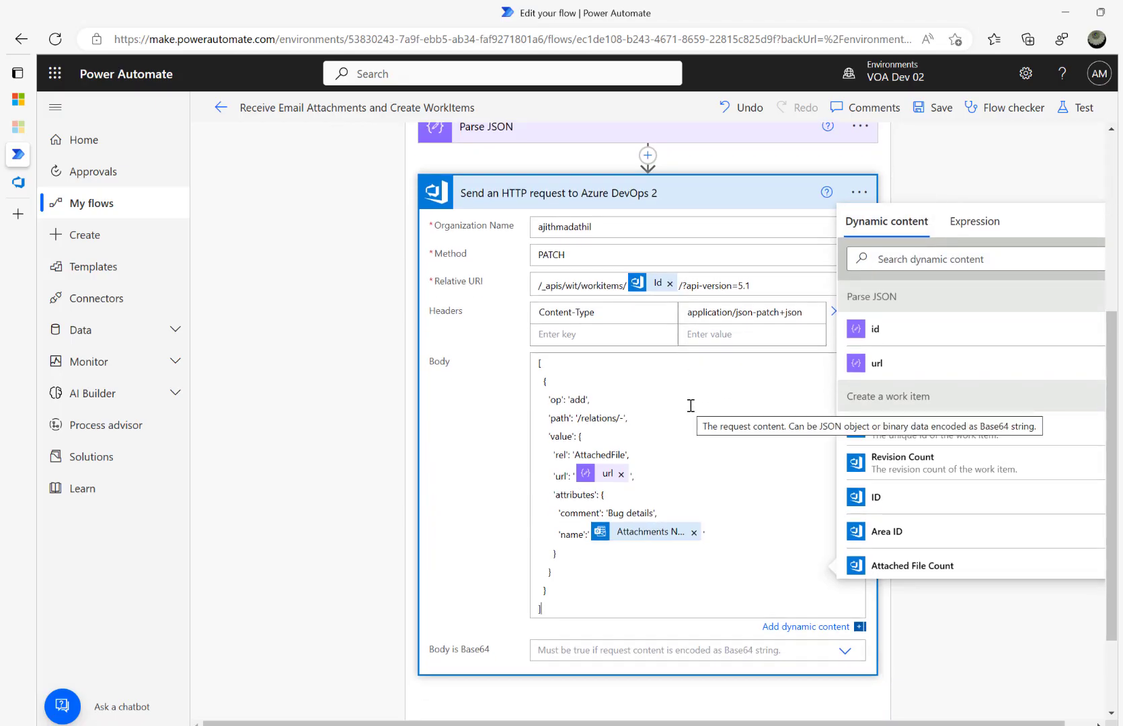
click(312, 510)
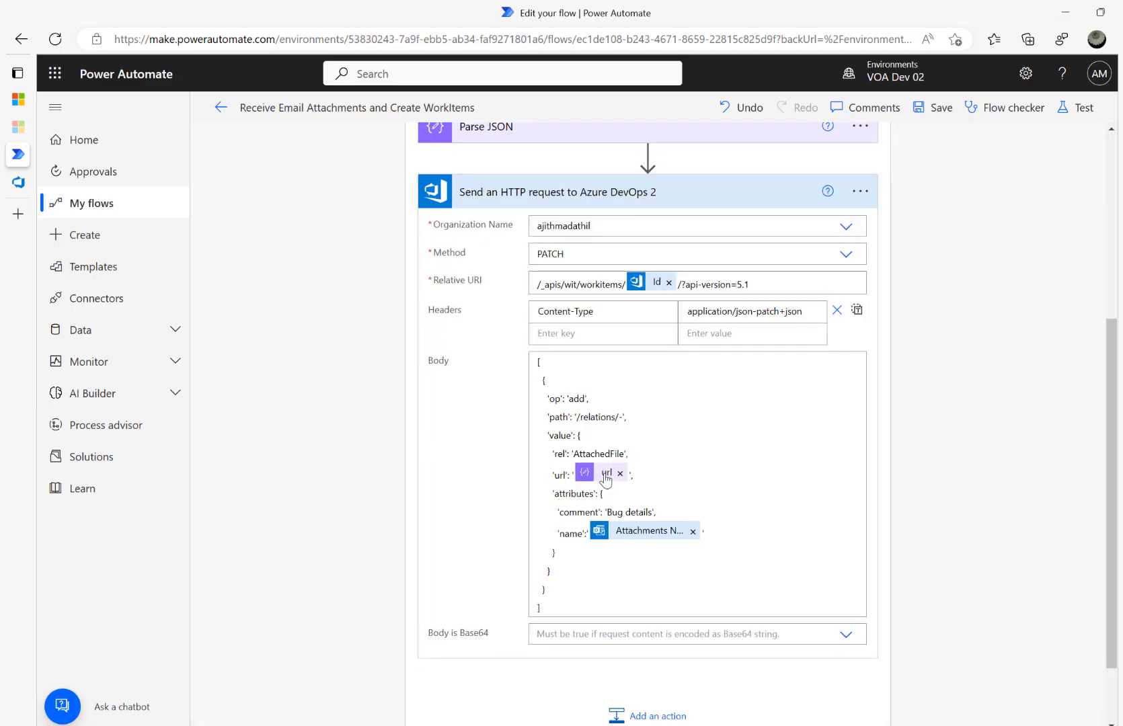
scroll(537, 321, up, 3)
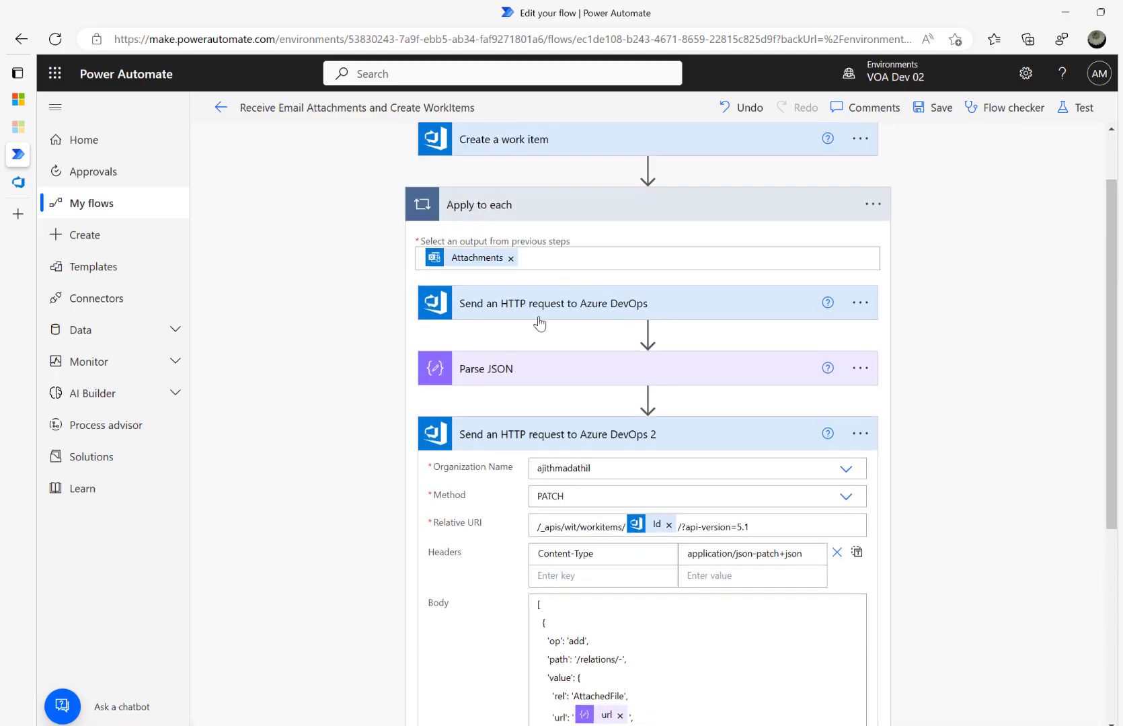
Expand Parse JSON to check the url schema property against the request body
click(567, 378)
double_click(598, 512)
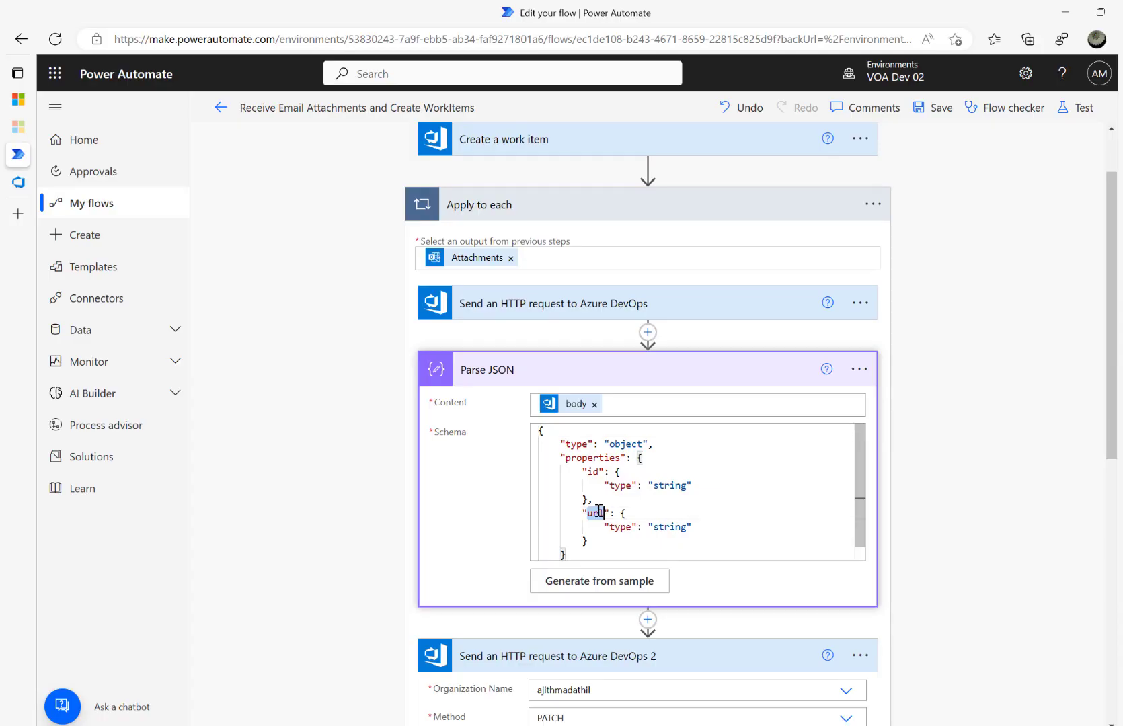
scroll(703, 516, down, 1)
scroll(956, 527, down, 3)
scroll(957, 526, down, 2)
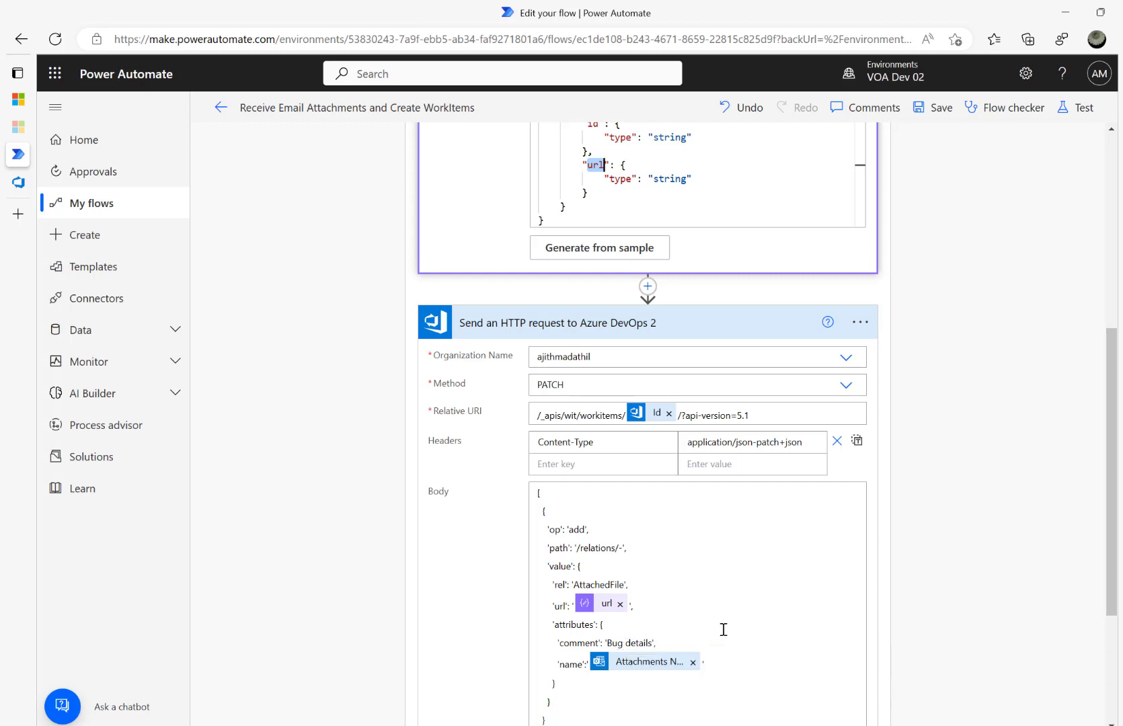
scroll(649, 533, down, 3)
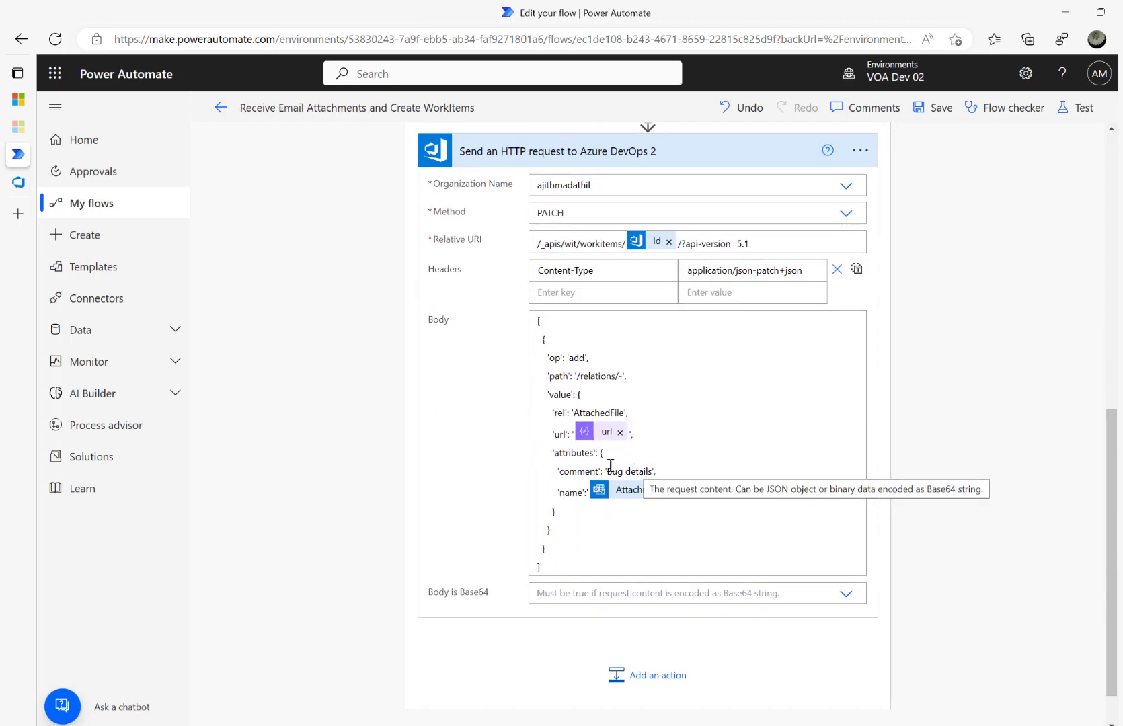
drag(558, 470, 678, 466)
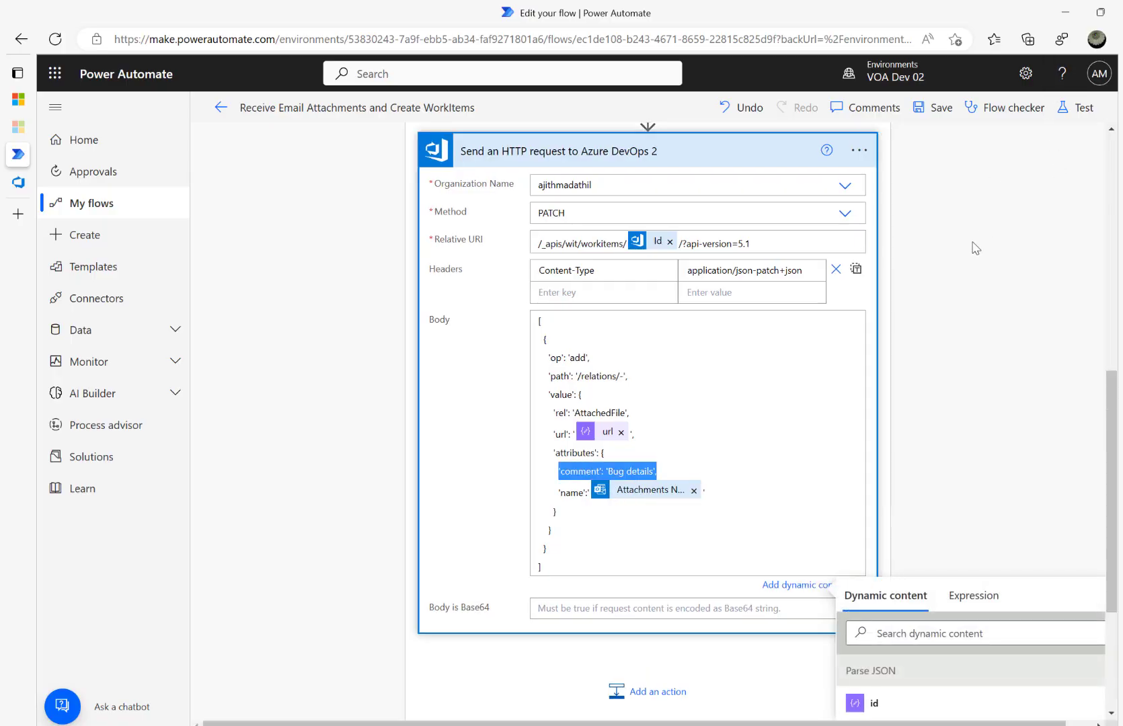
scroll(976, 248, up, 4)
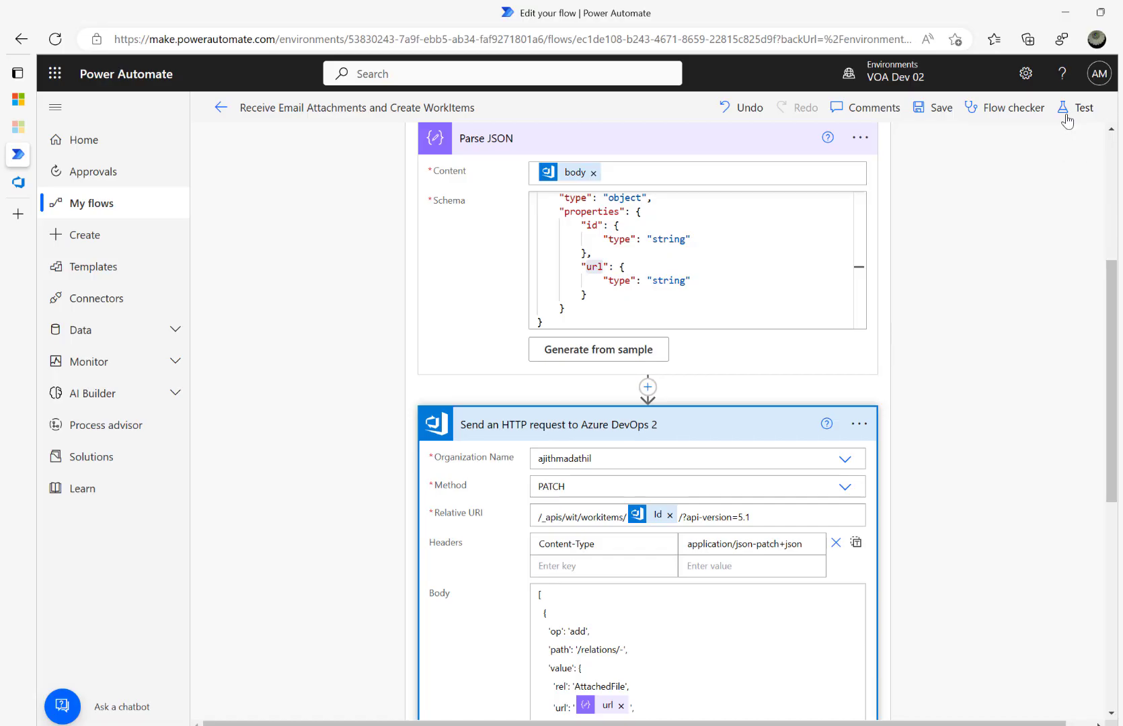
Save and test the flow automatically using the recent Test Succeeded trigger run
click(1070, 109)
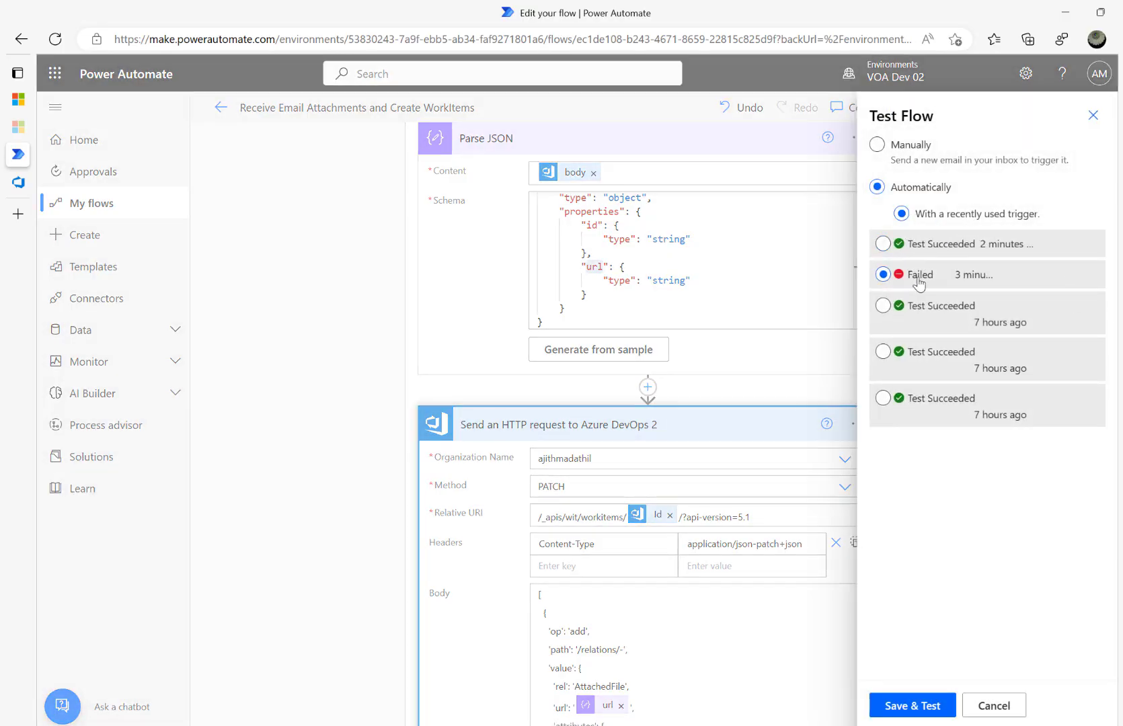
click(916, 246)
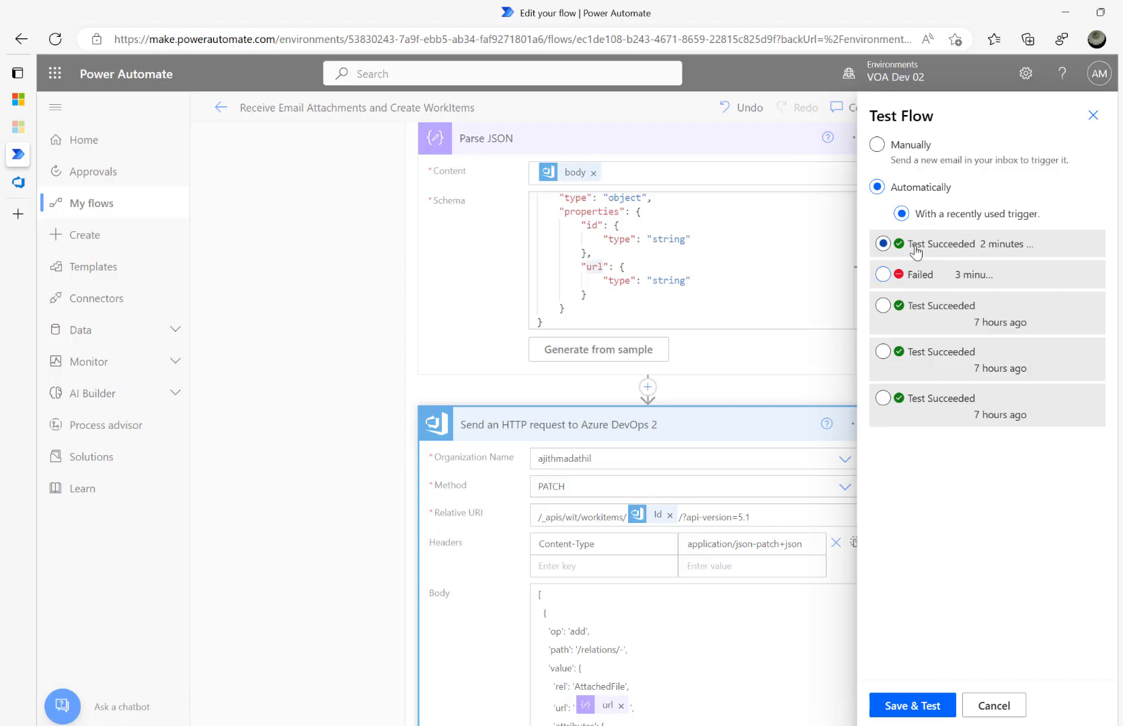
click(911, 703)
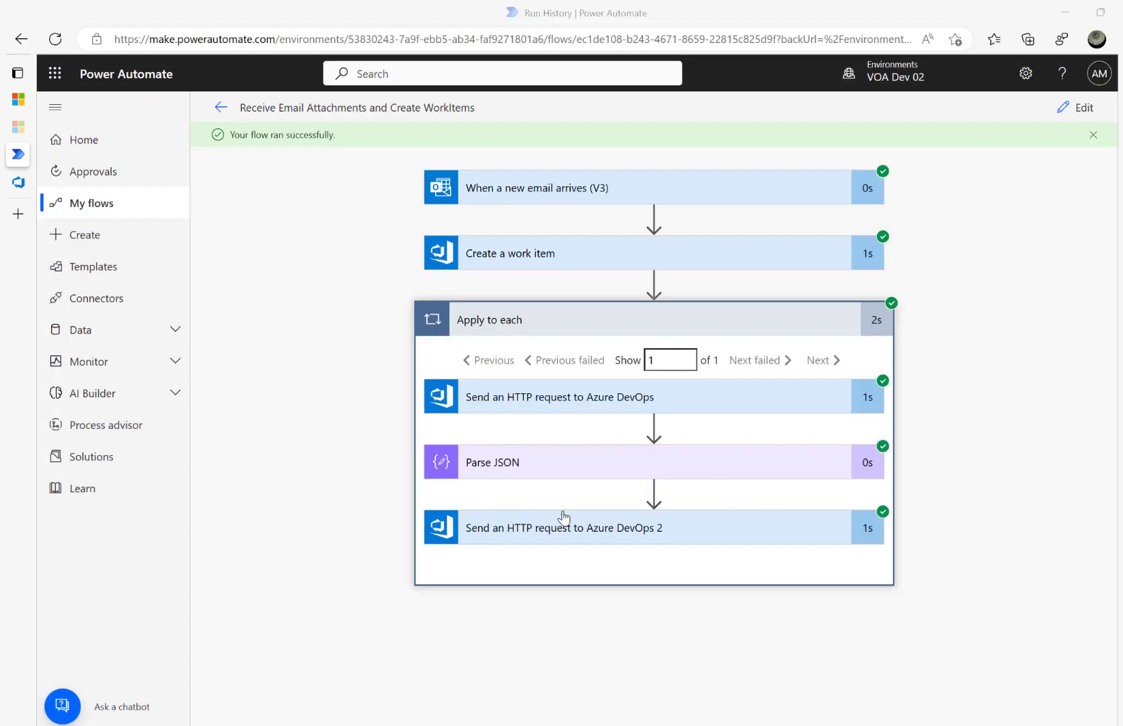
Refresh the Azure DevOps work items and open the Attachments of item 46, Report a bug
click(18, 183)
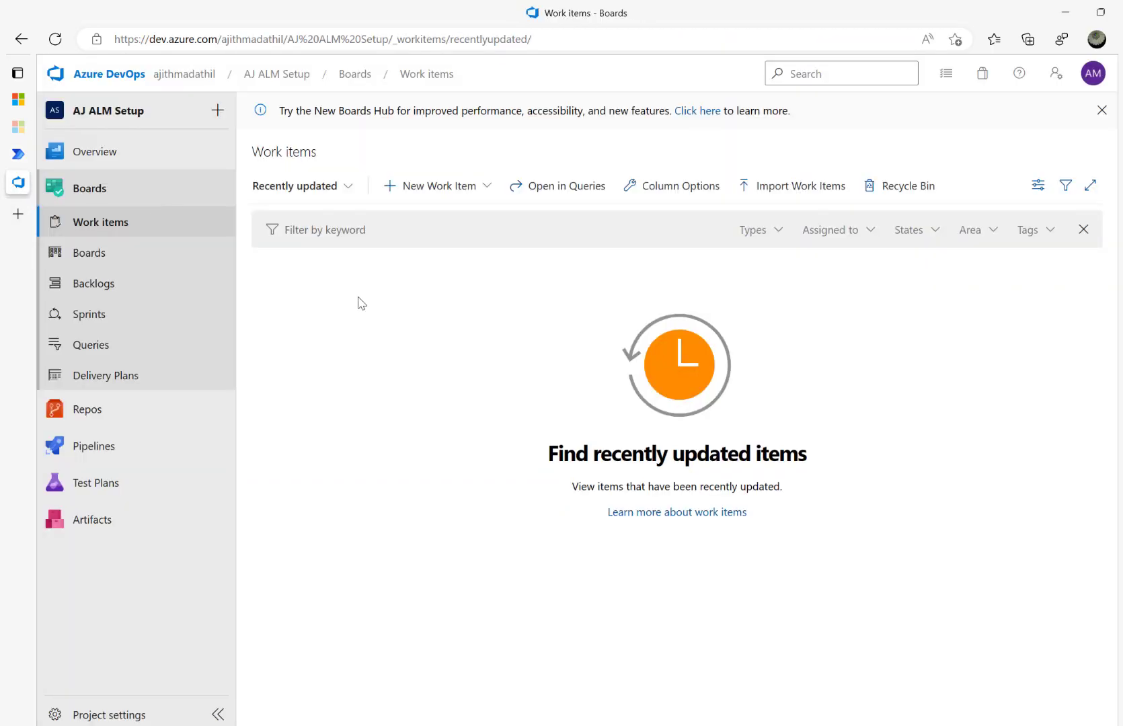
click(56, 40)
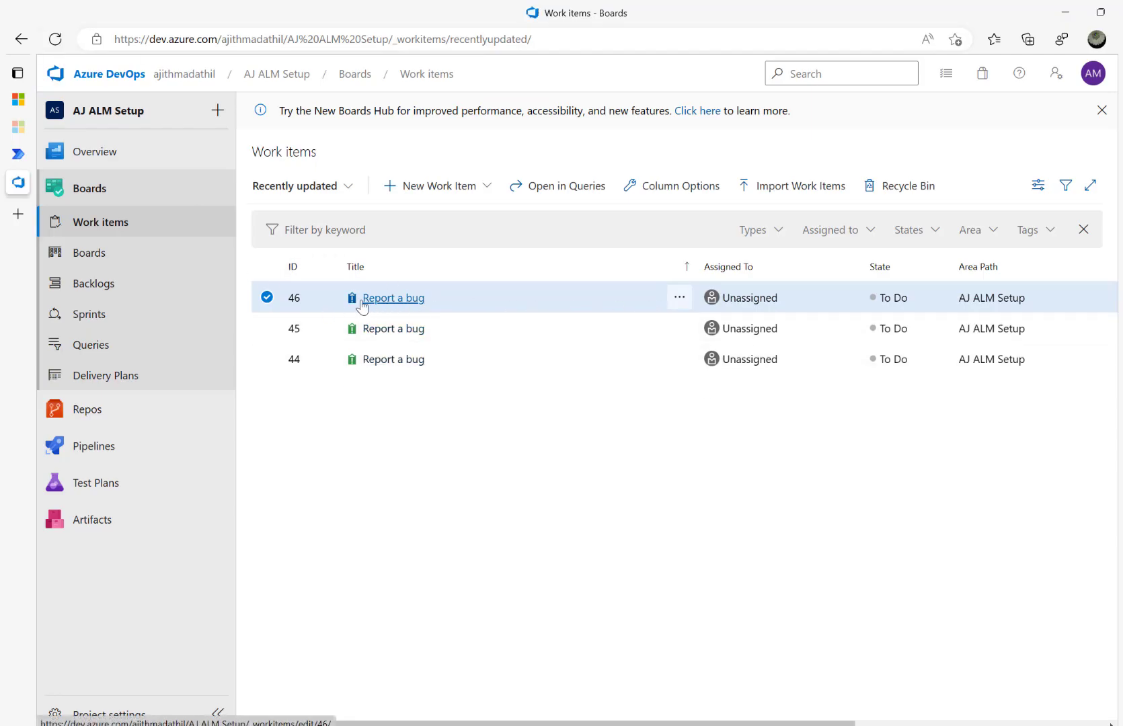
click(404, 304)
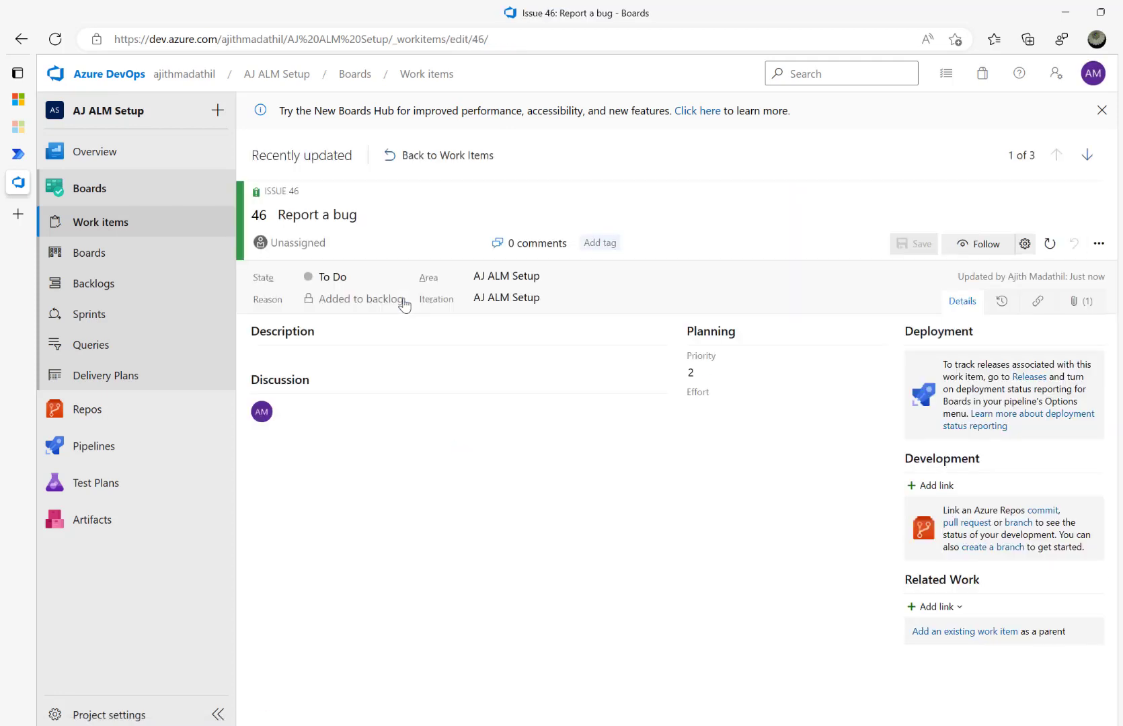
click(1075, 306)
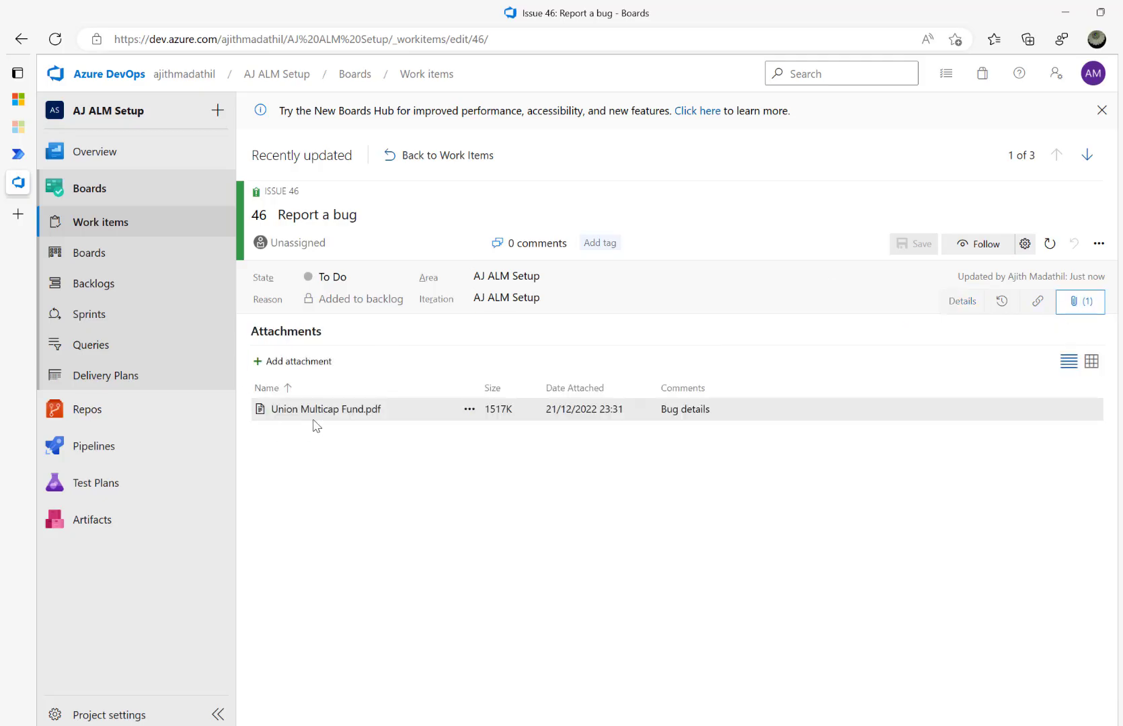
Try to preview Union Multicap Fund.pdf, retry the load, and close the failed preview
click(316, 411)
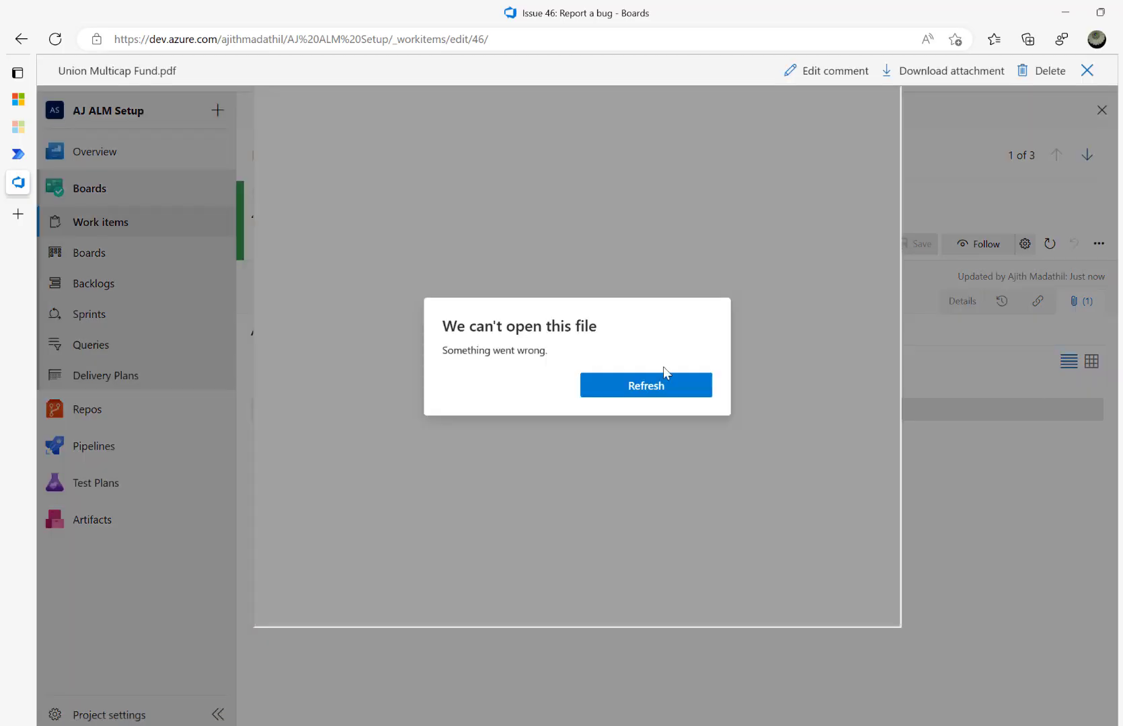
click(678, 382)
click(943, 254)
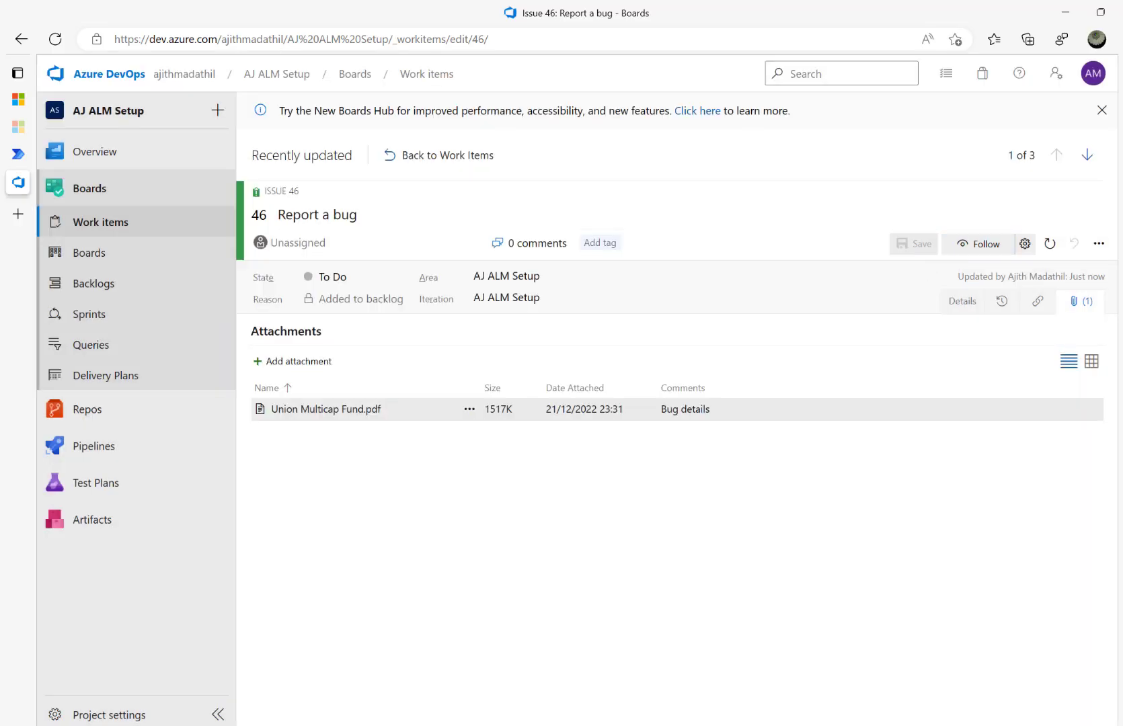
Return to the flow editor and expand the Create a work item and HTTP request steps
click(18, 152)
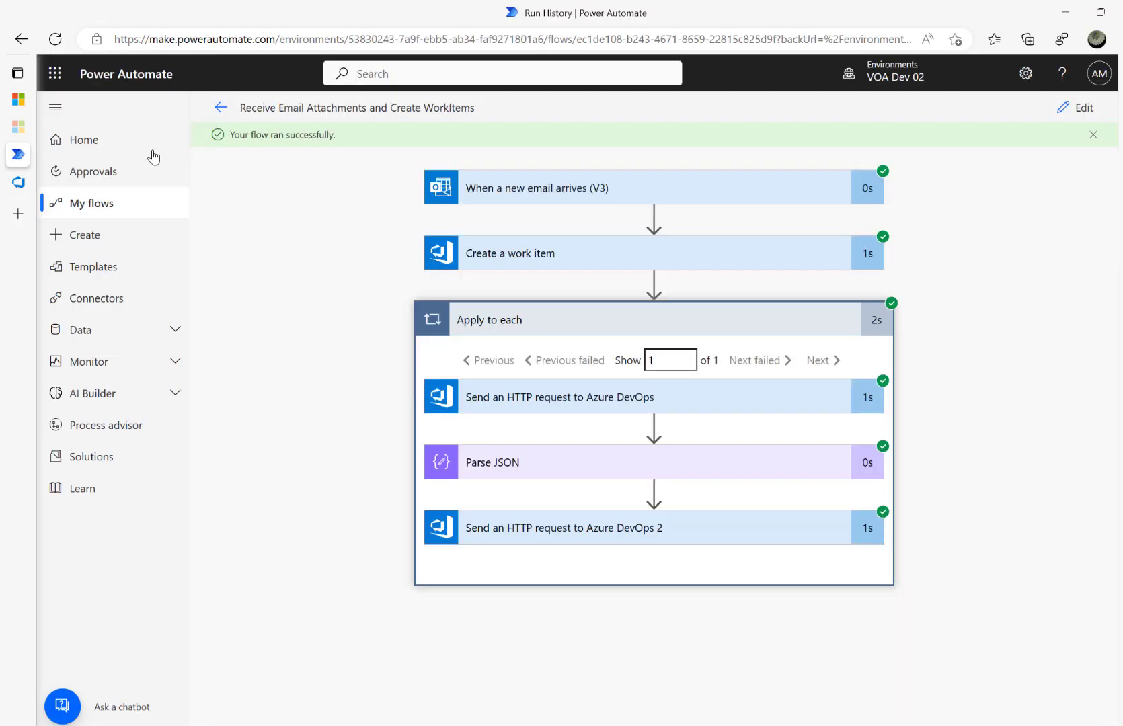
click(1075, 107)
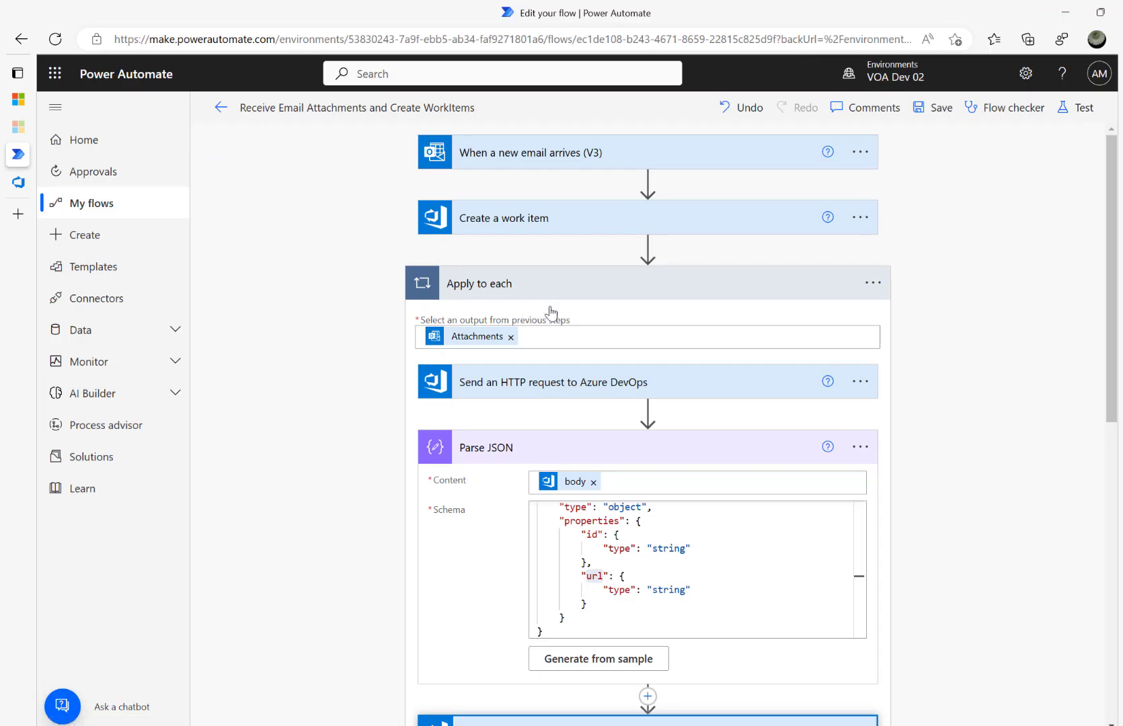
click(514, 225)
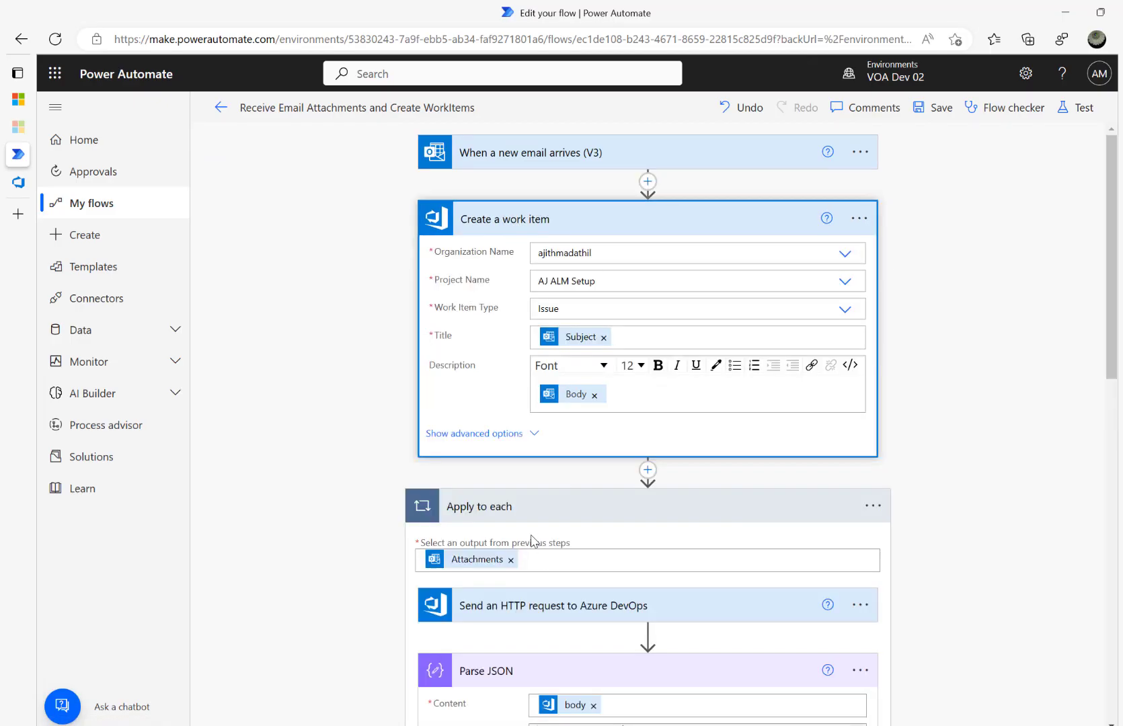
click(522, 607)
scroll(525, 605, down, 5)
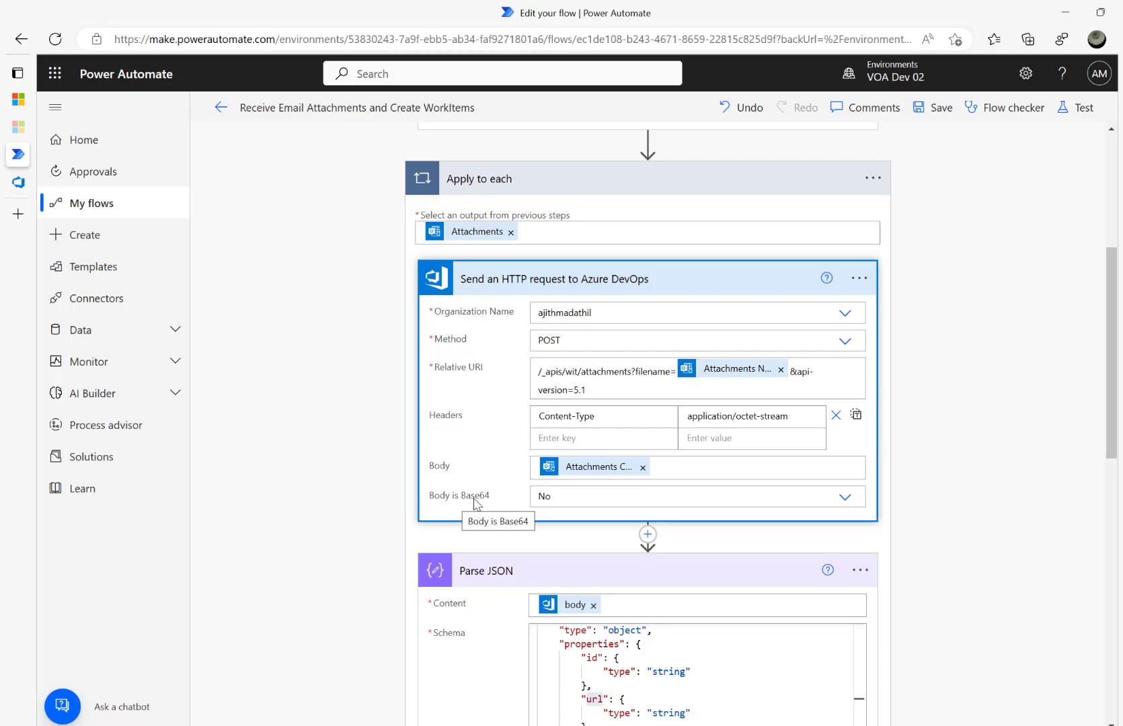
Set the upload request's Body is Base64 back to Yes and bring up the test options
click(844, 500)
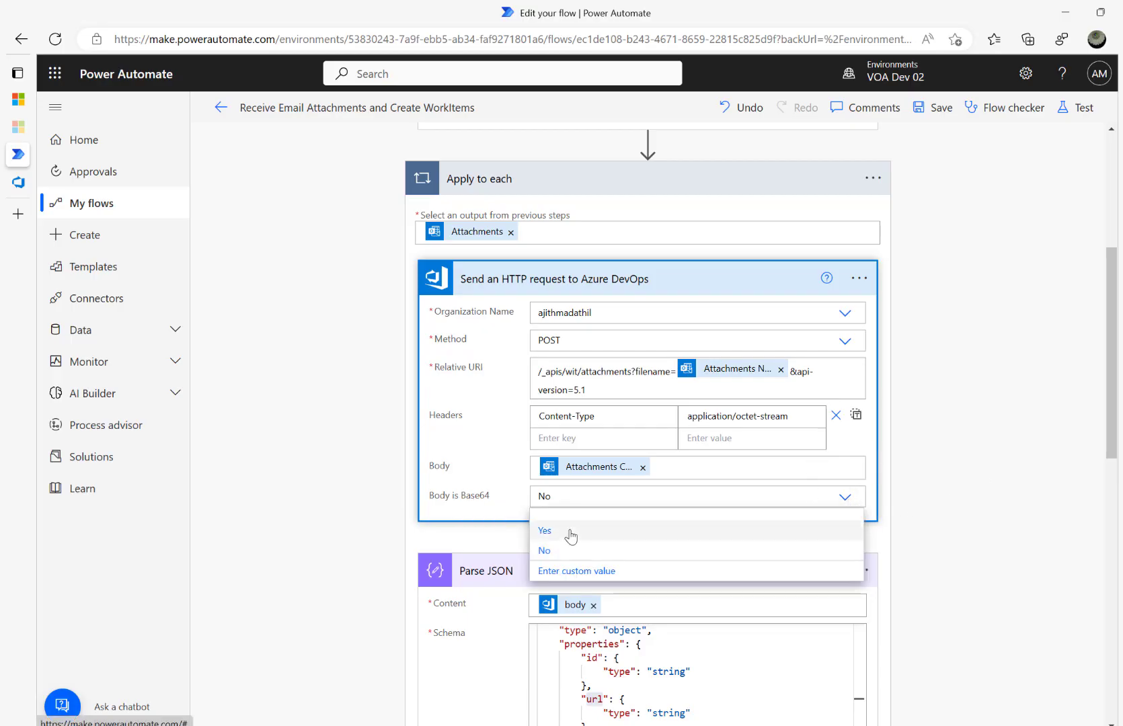
click(572, 532)
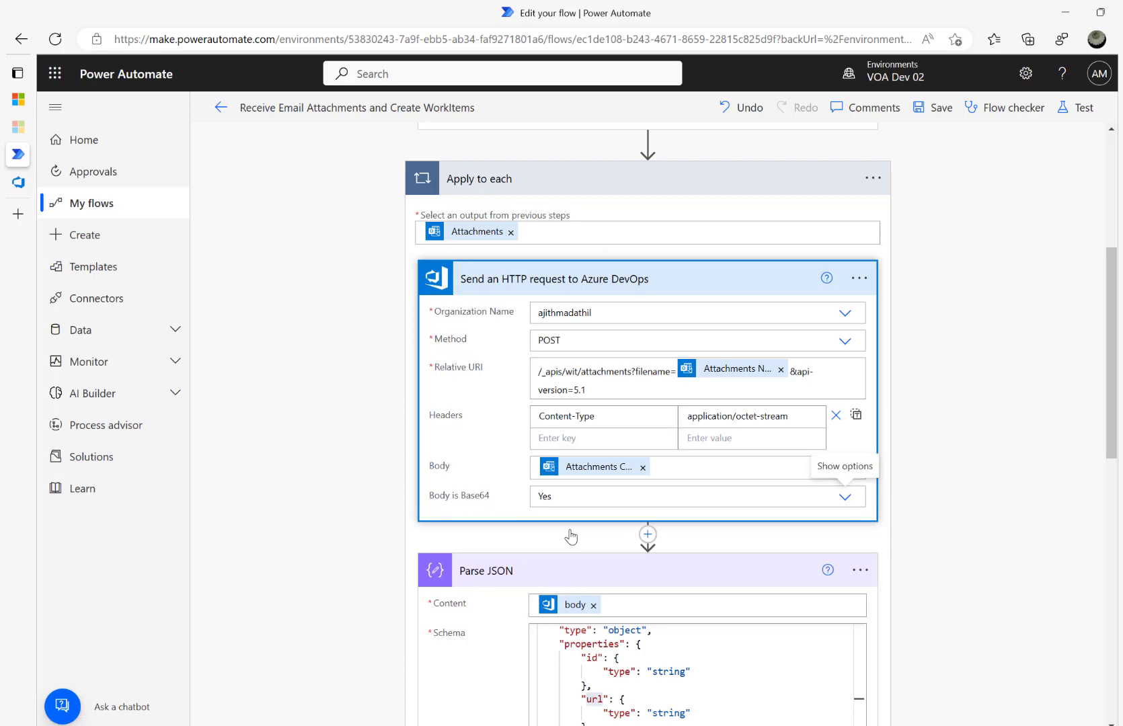
scroll(511, 565, down, 4)
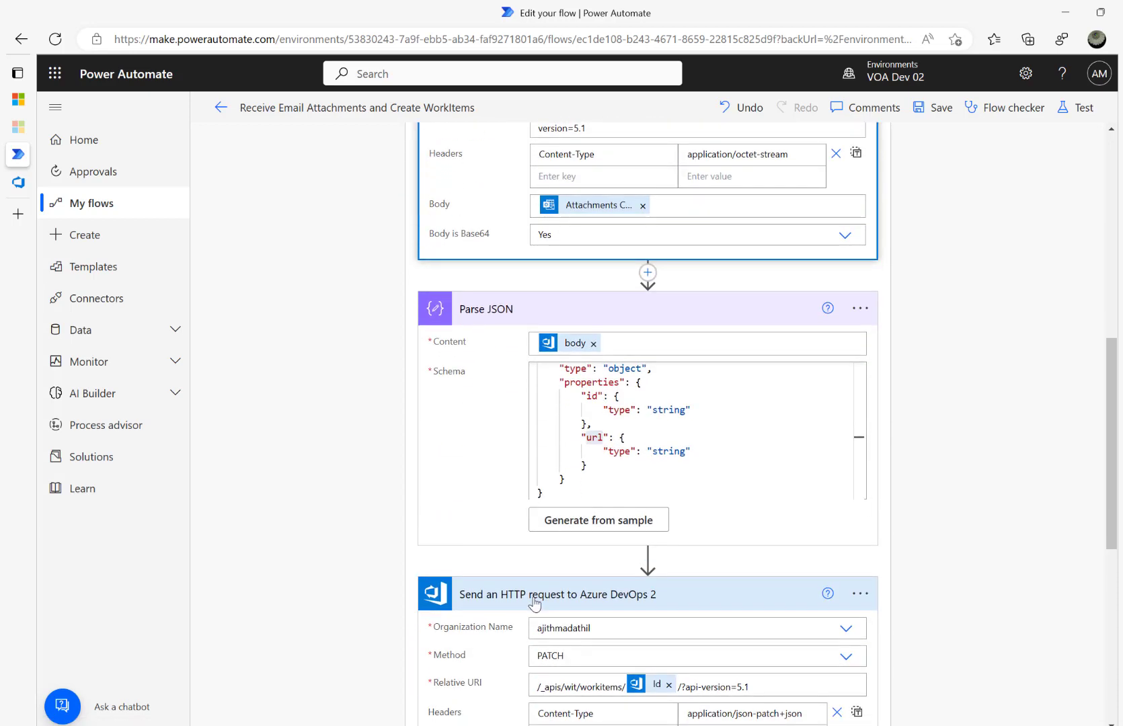
scroll(534, 603, up, 5)
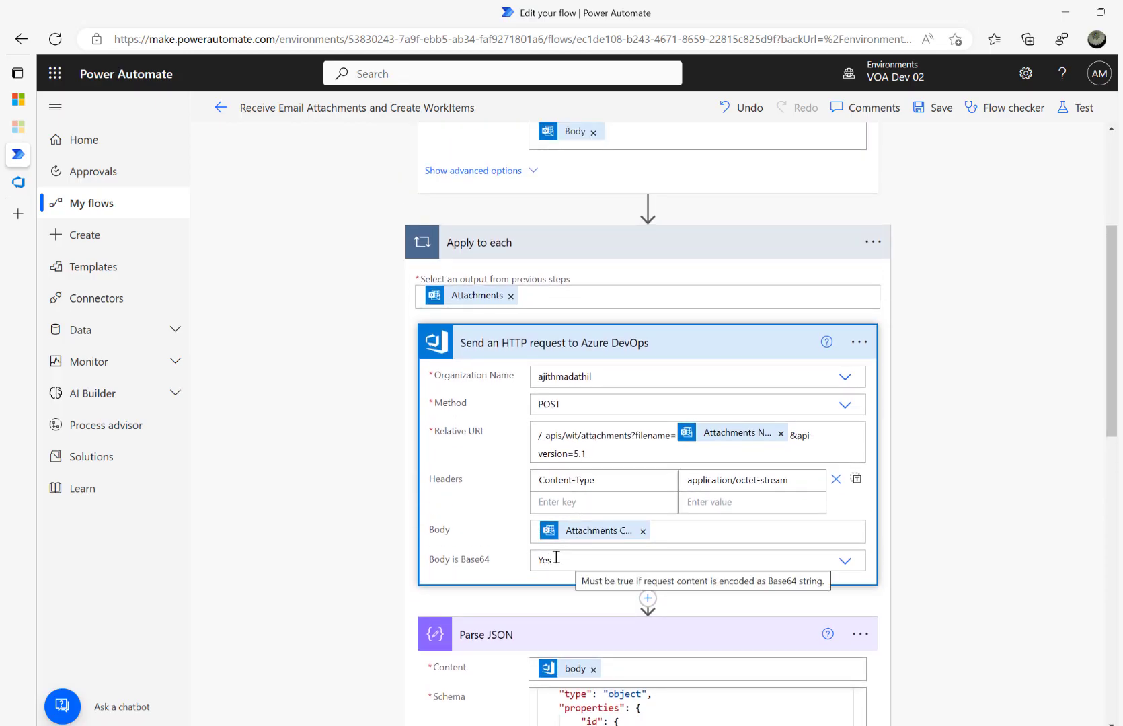
click(1080, 108)
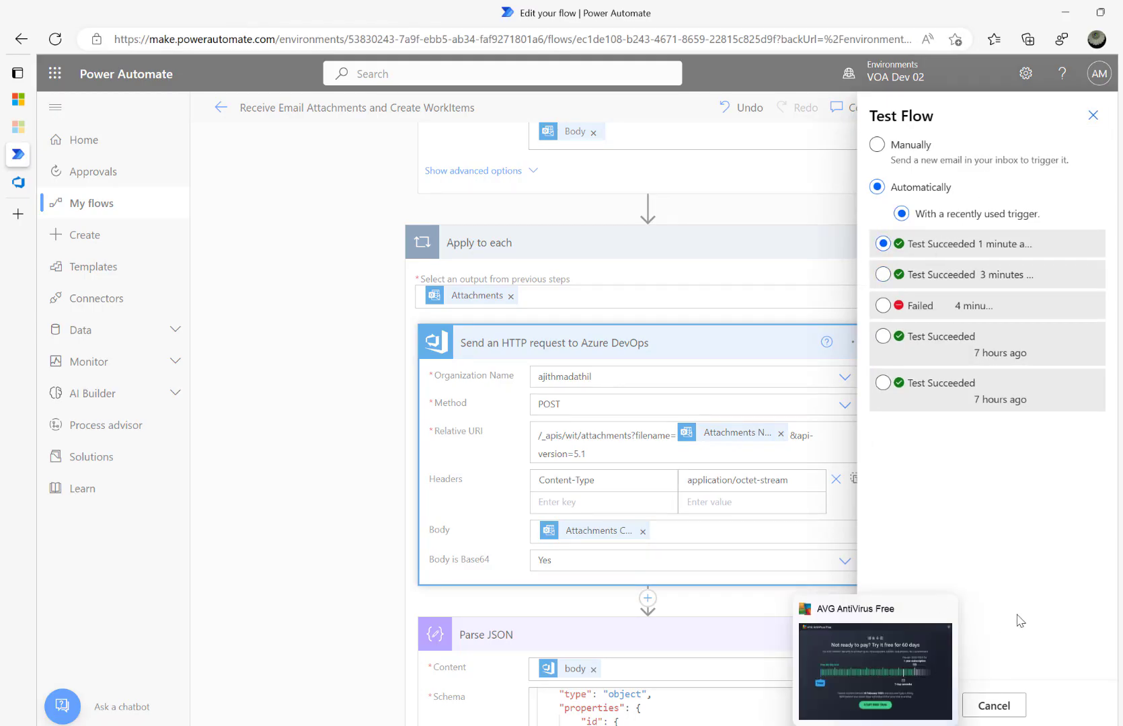
Save and re-test the flow with the recent trigger, then check the successful Apply to each run
click(911, 705)
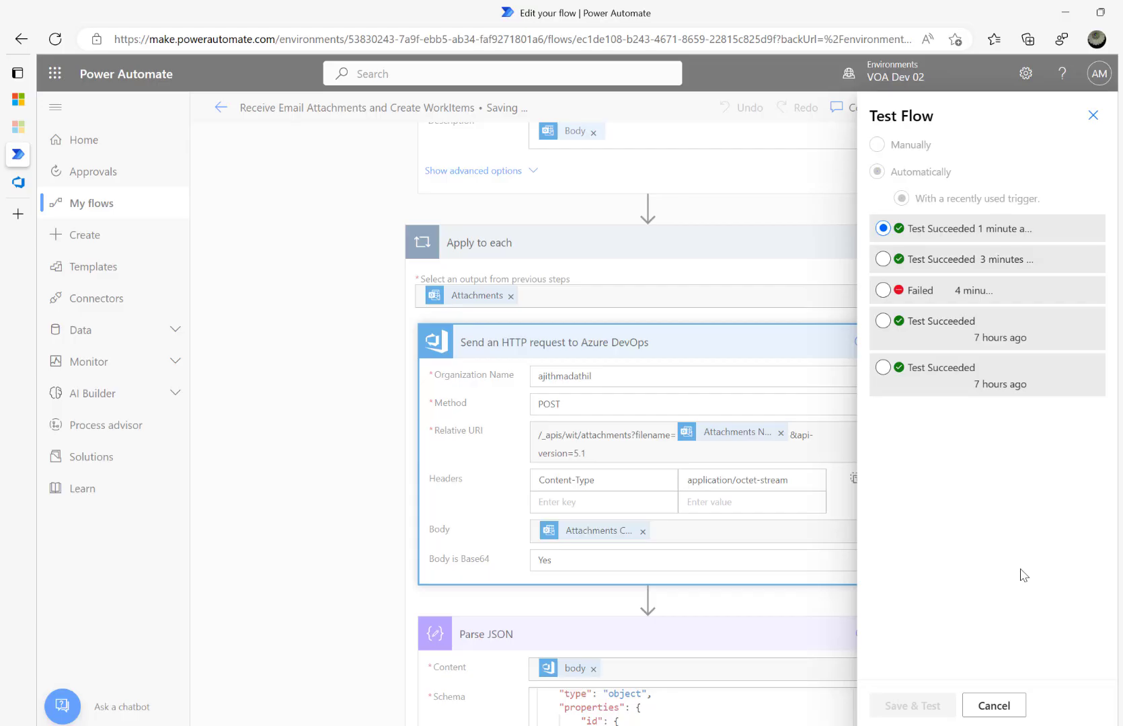
click(898, 704)
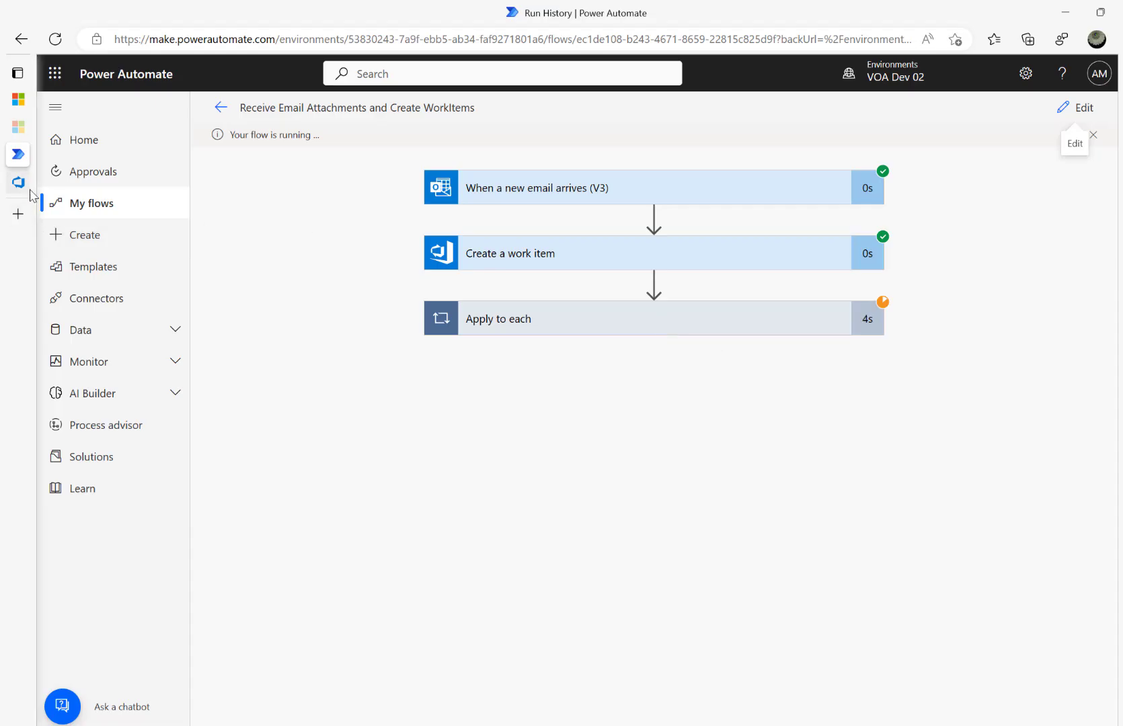
click(585, 323)
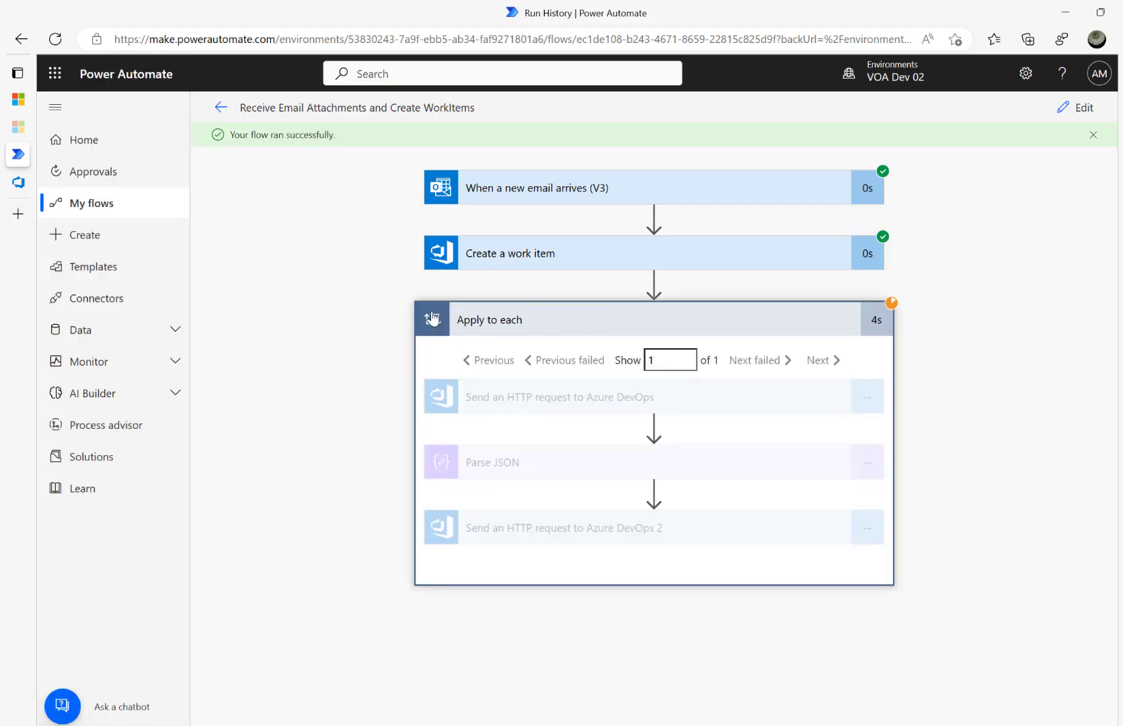
click(18, 182)
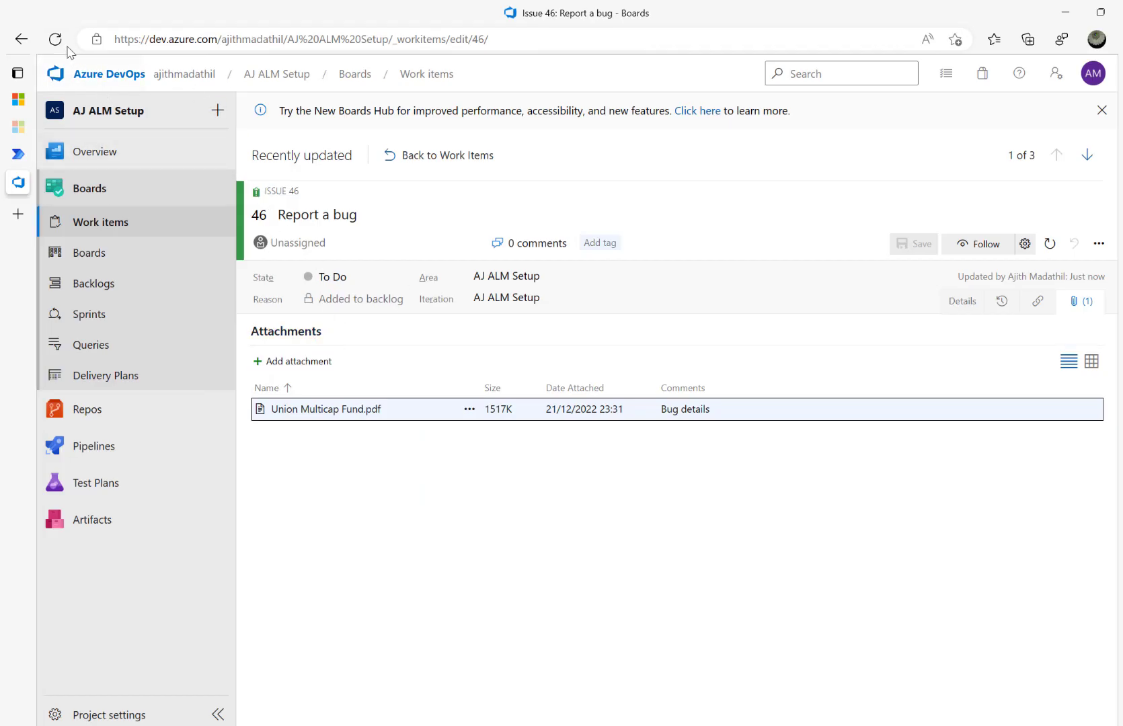
Open the newly created work item 47 from the Boards work items list
click(87, 252)
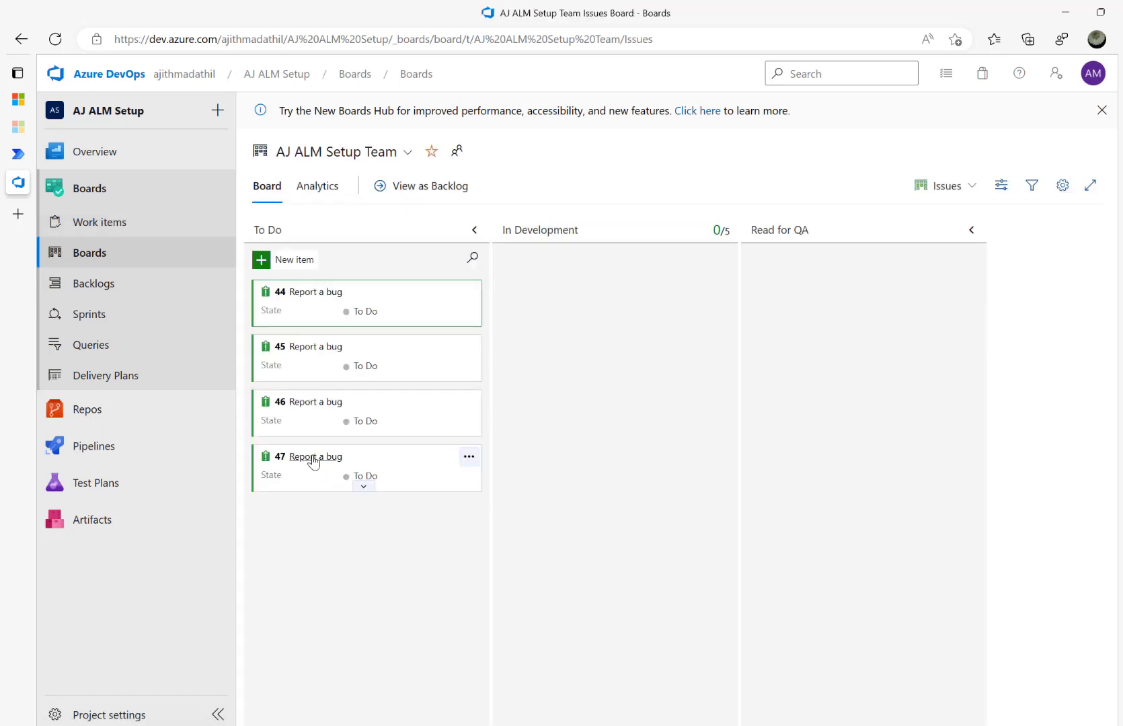
click(105, 229)
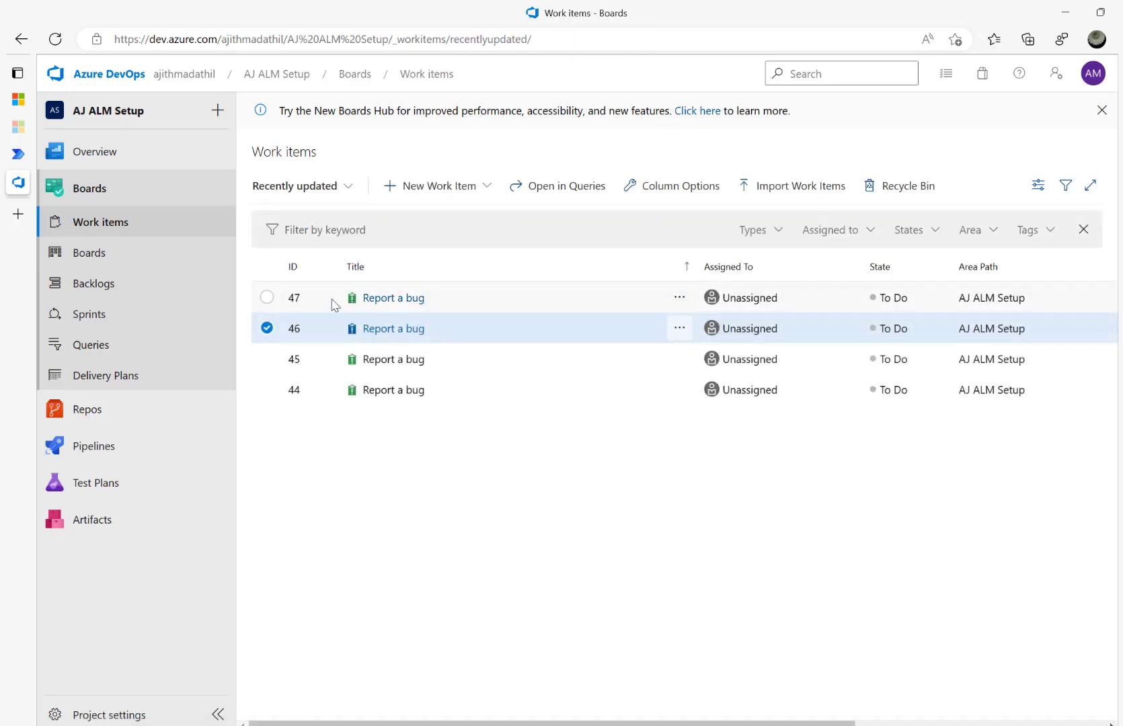
click(378, 298)
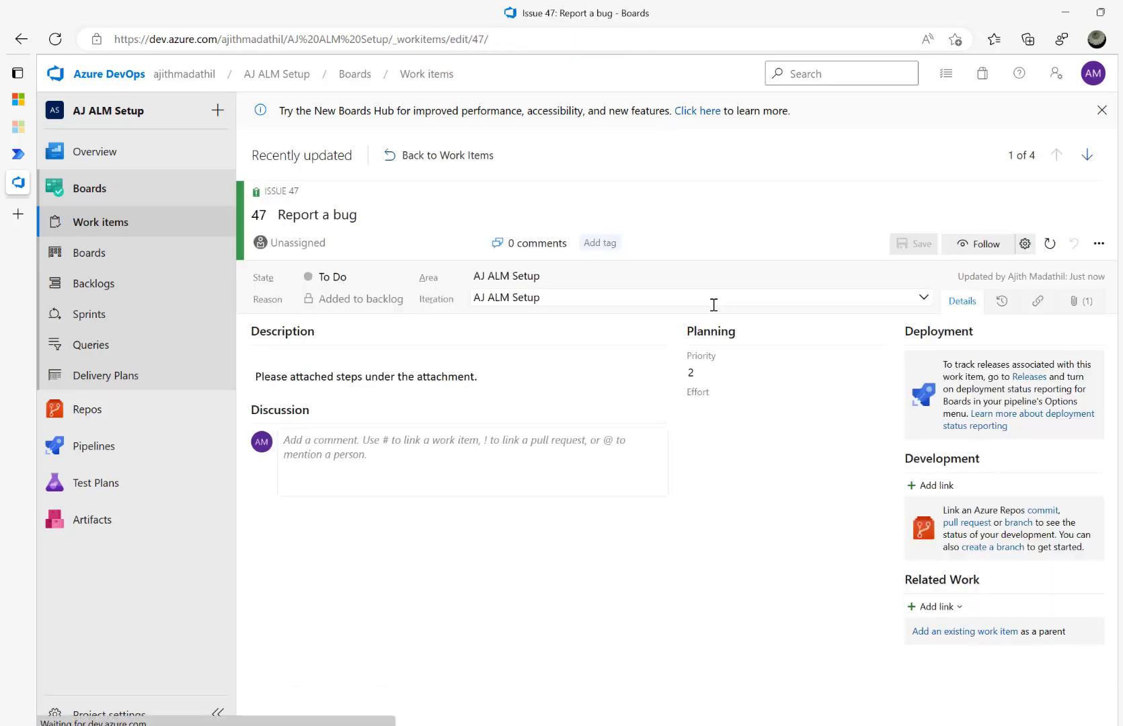
Preview the attached Union Multicap Fund.pdf (1138K) and confirm it shows real content, then return to Power Automate
click(1084, 304)
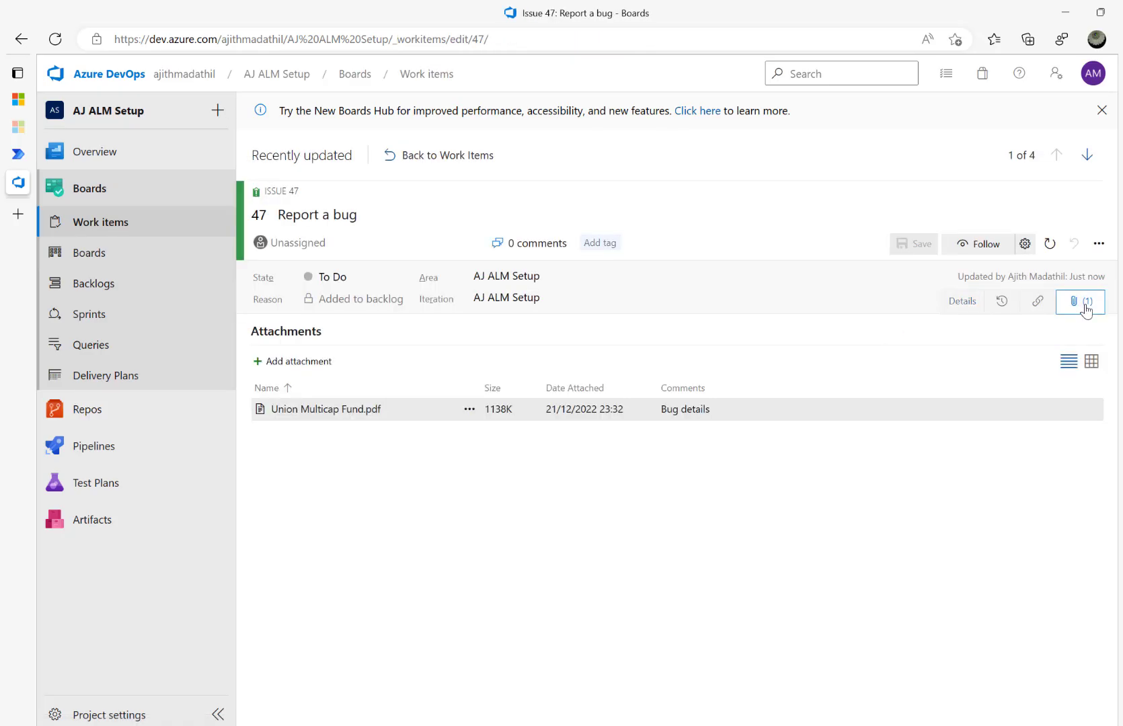
click(310, 411)
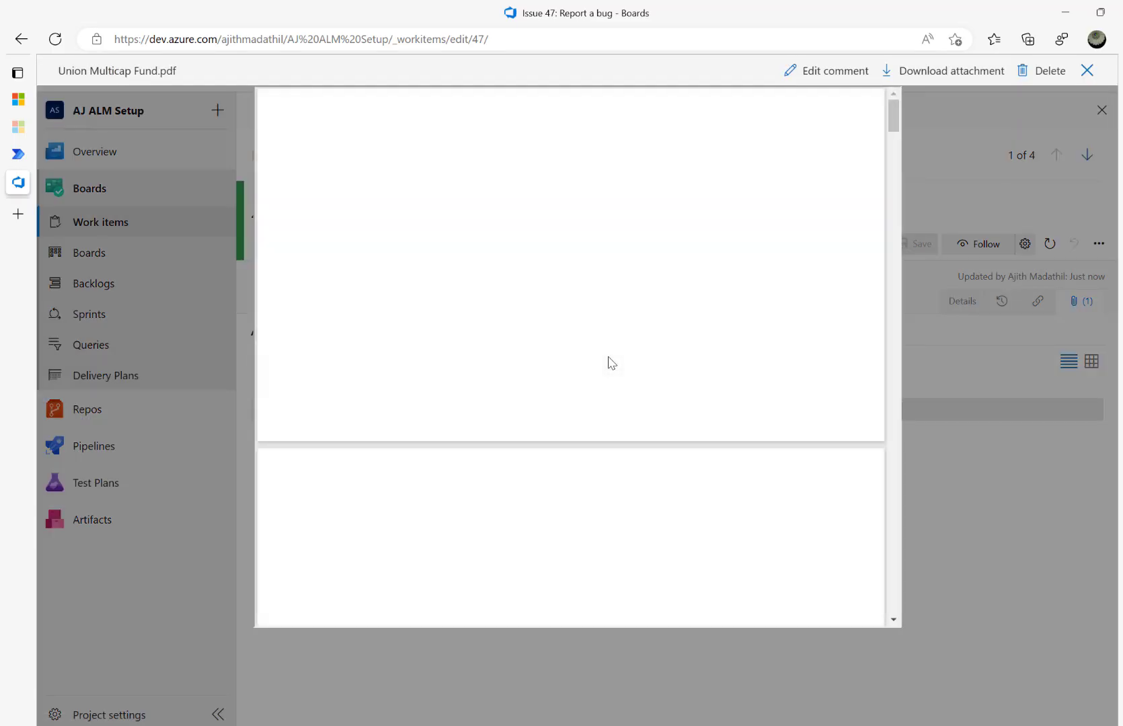
scroll(611, 368, down, 15)
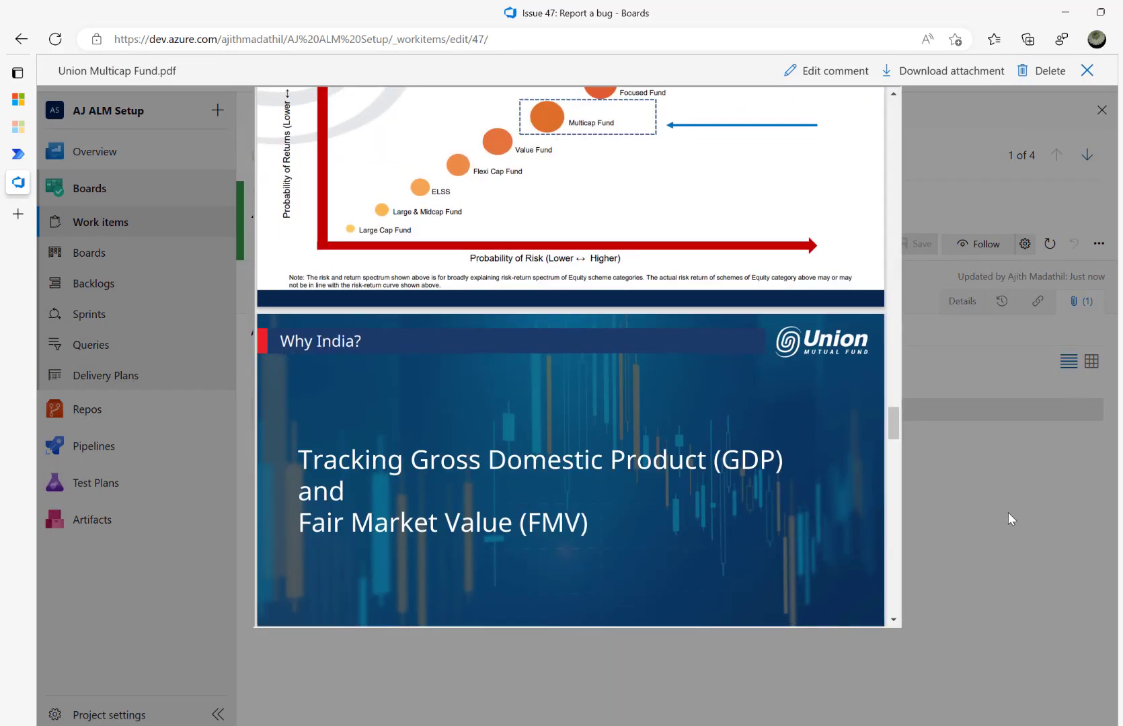
click(1004, 509)
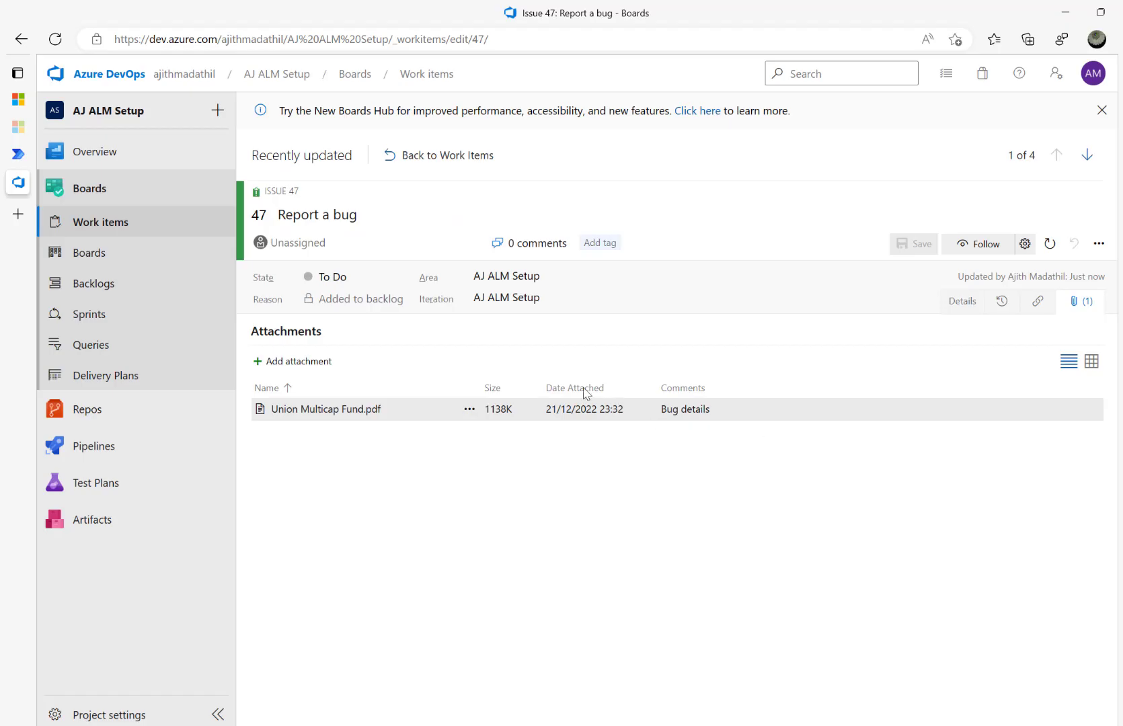
click(18, 154)
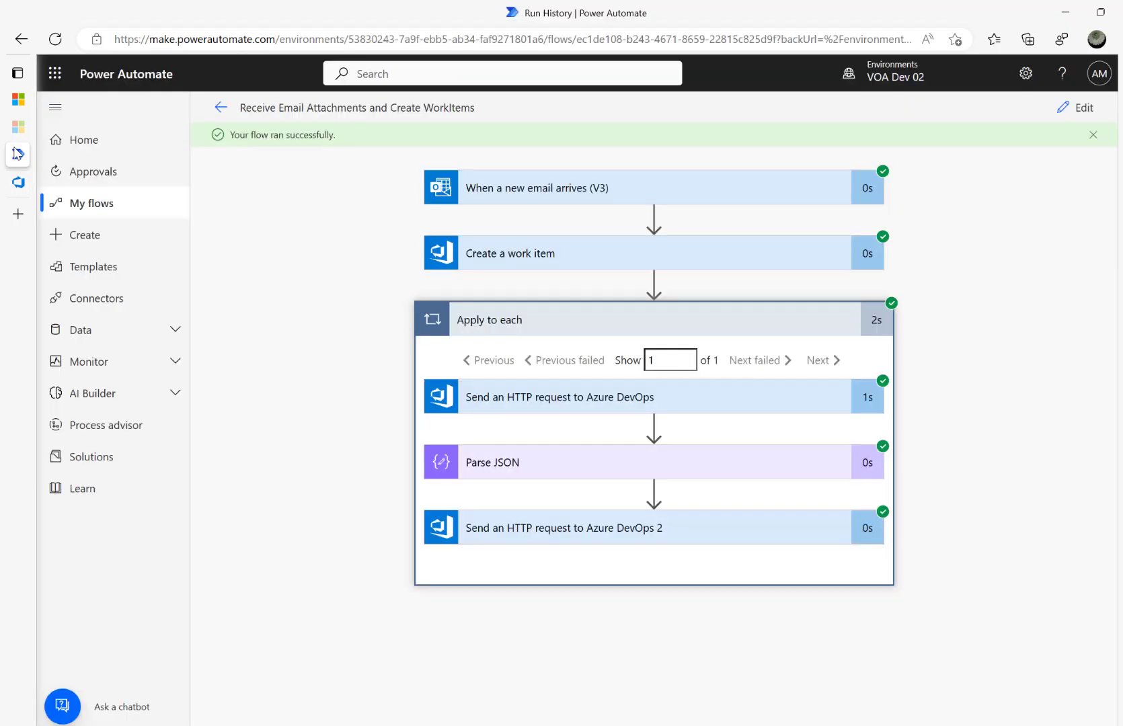
Inspect the HTTP request run details, reopen the flow editor, and keep Body is Base64 set to Yes
click(582, 402)
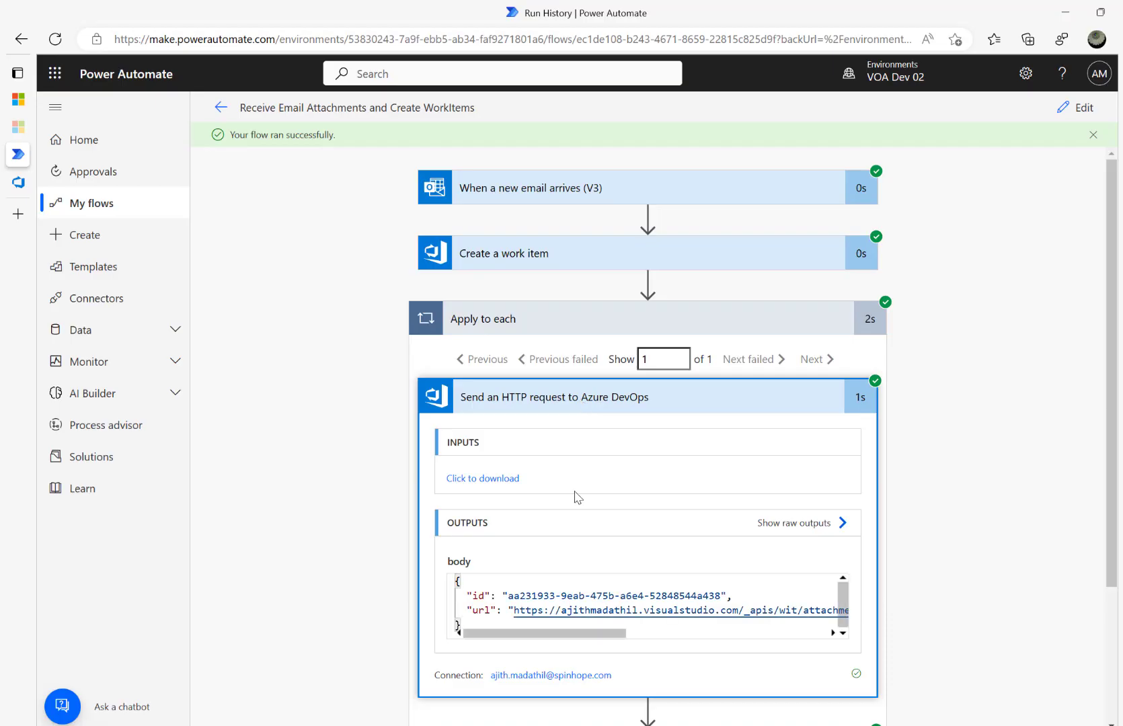
click(1076, 108)
scroll(524, 396, down, 3)
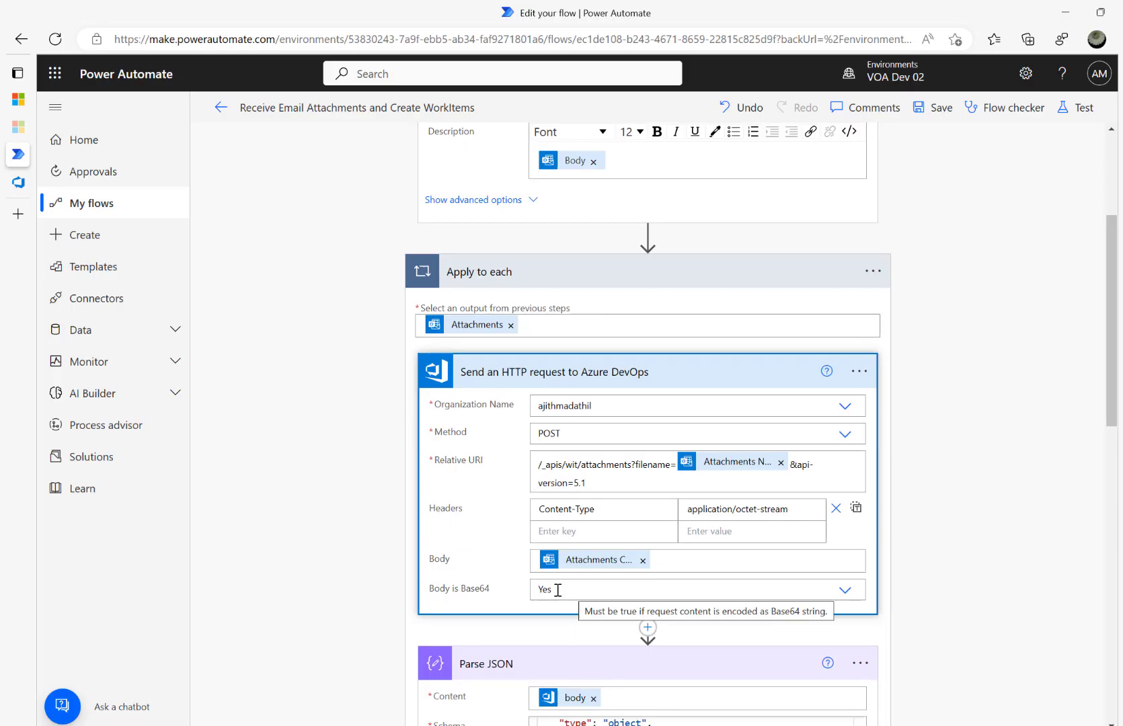
scroll(378, 565, down, 4)
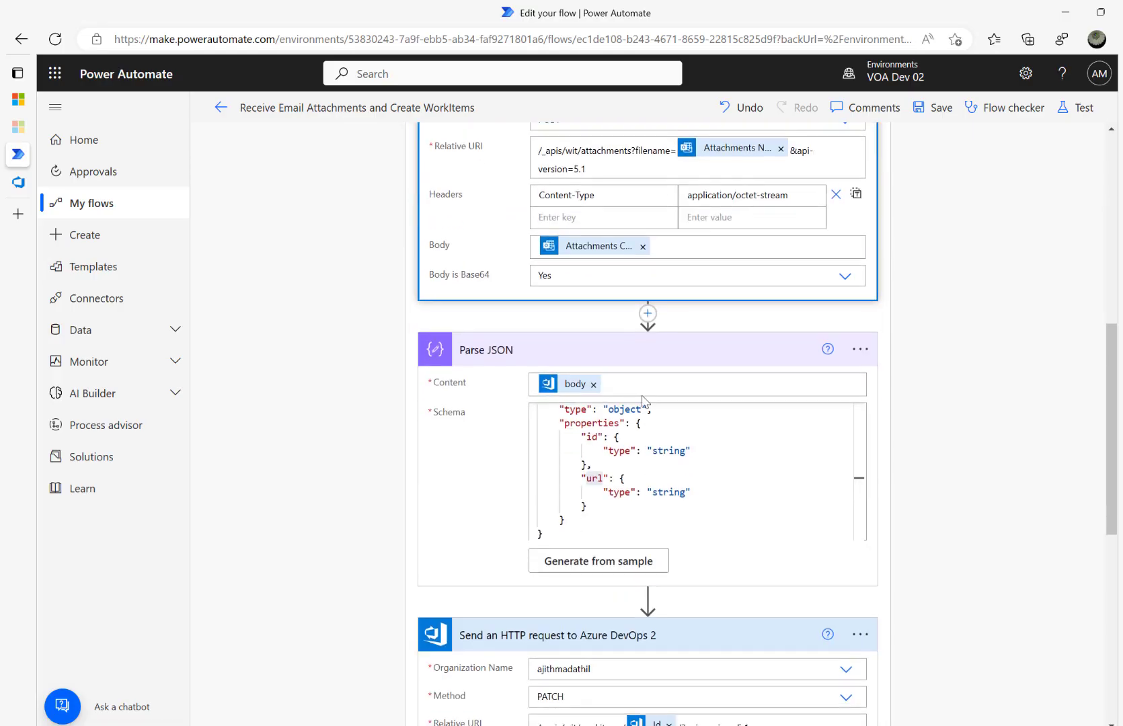
click(575, 273)
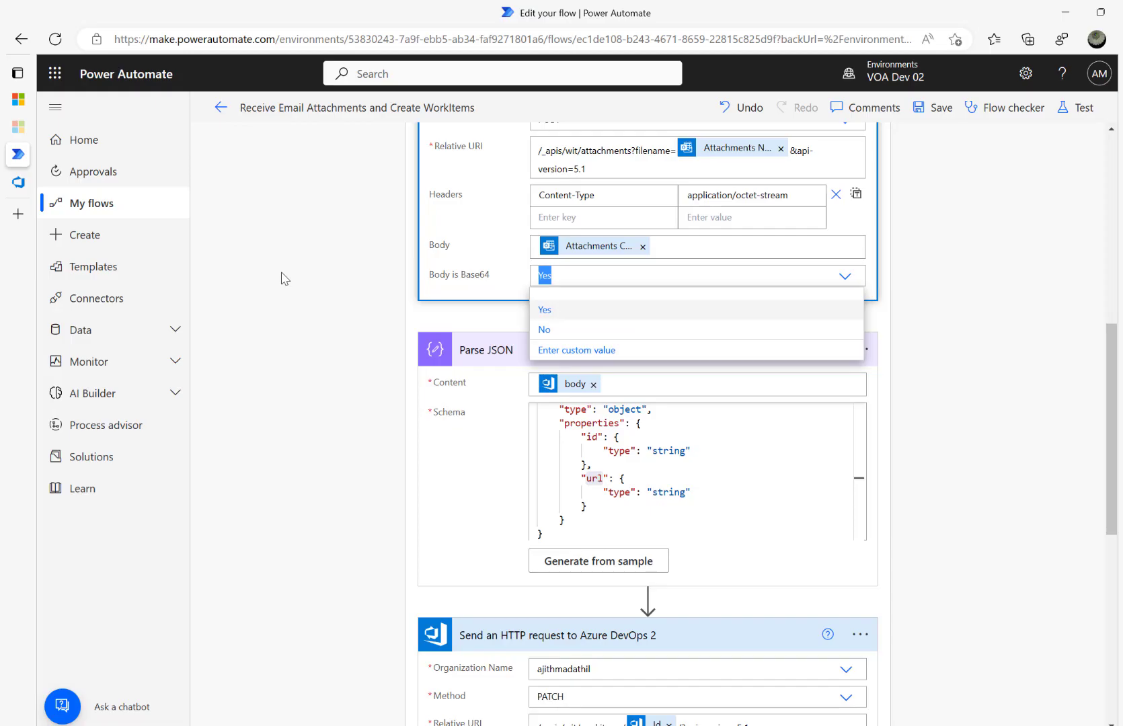
click(318, 277)
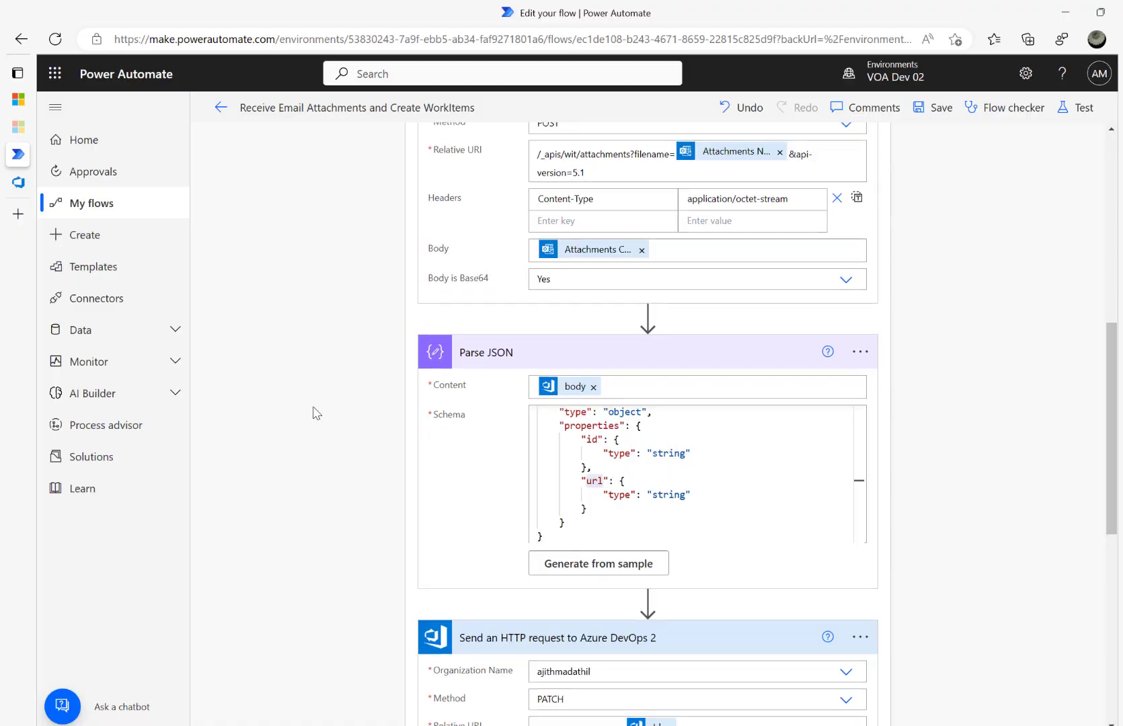
scroll(316, 413, up, 10)
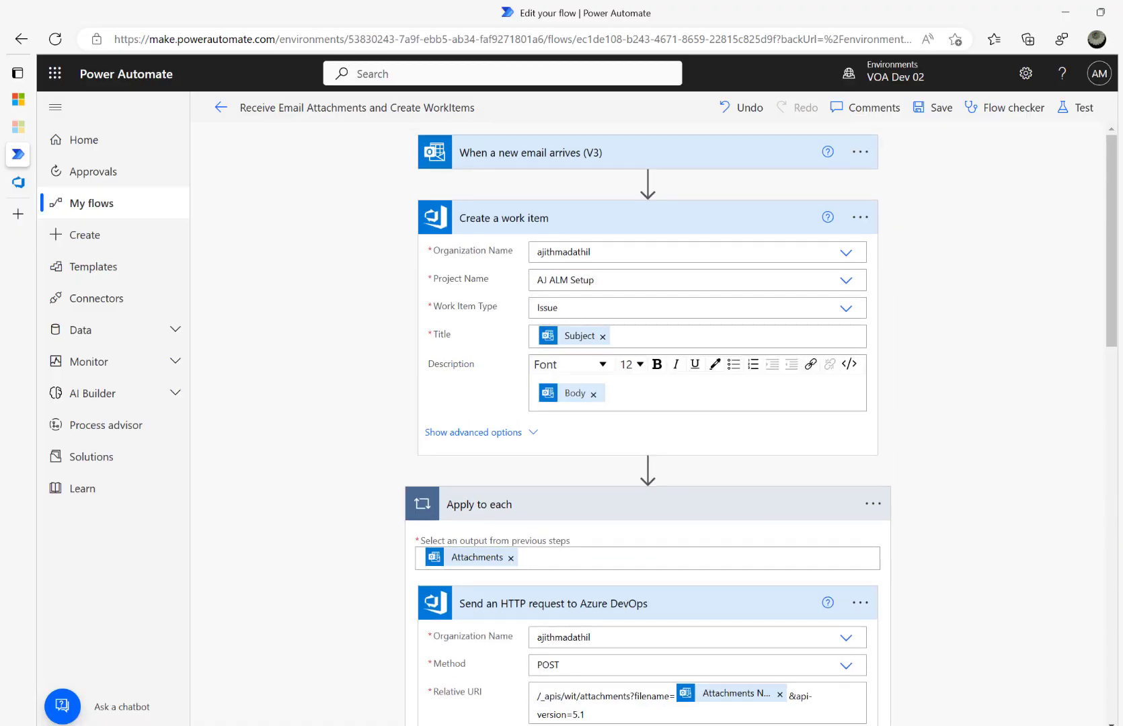